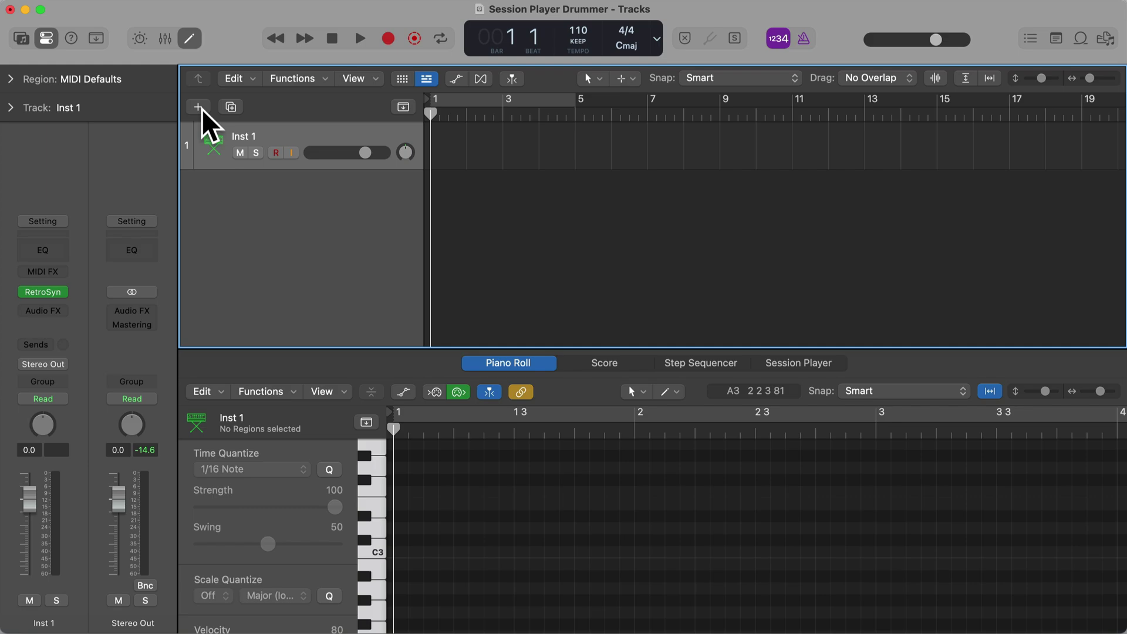
- Create a new Session Player Drummer track with the Pop Rock drummer style
key("alt+super+n")
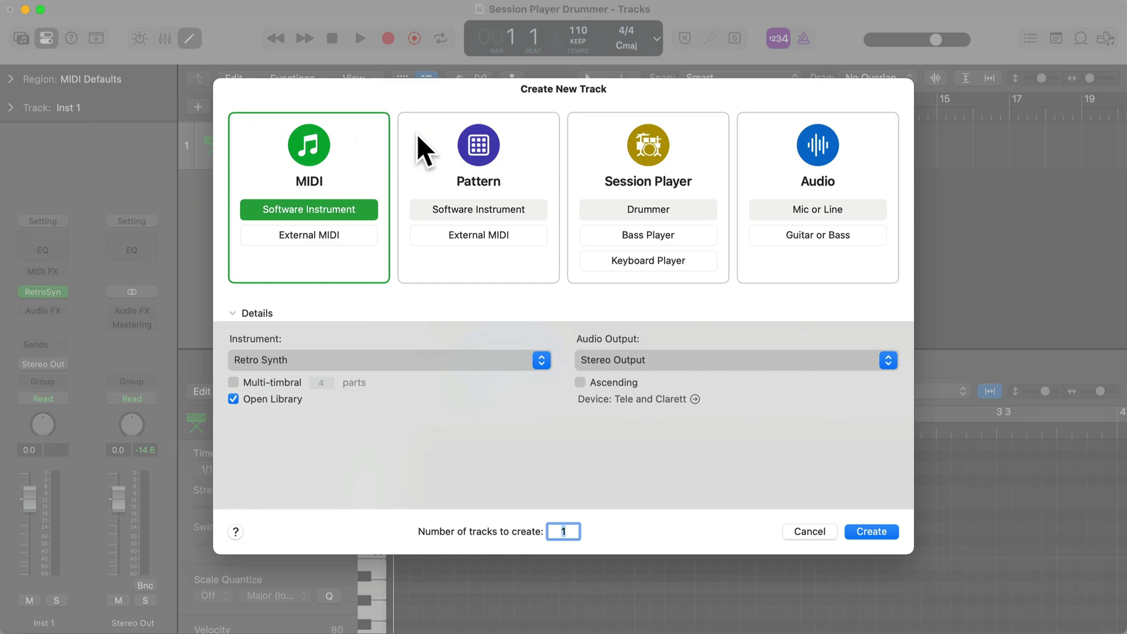
left_click(644, 208)
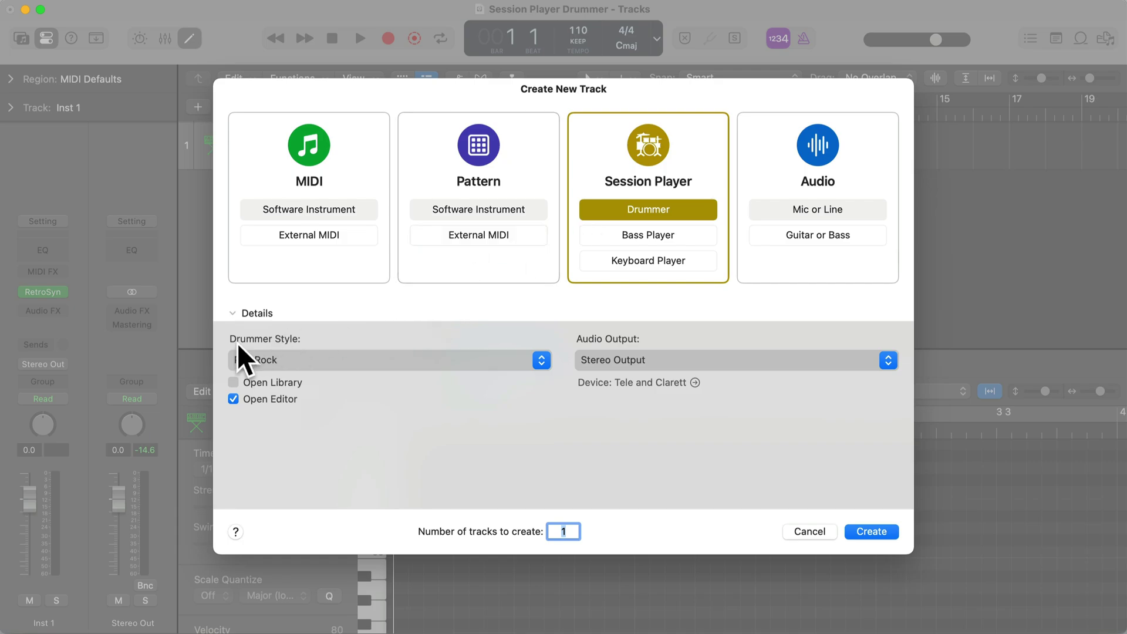
left_click(511, 361)
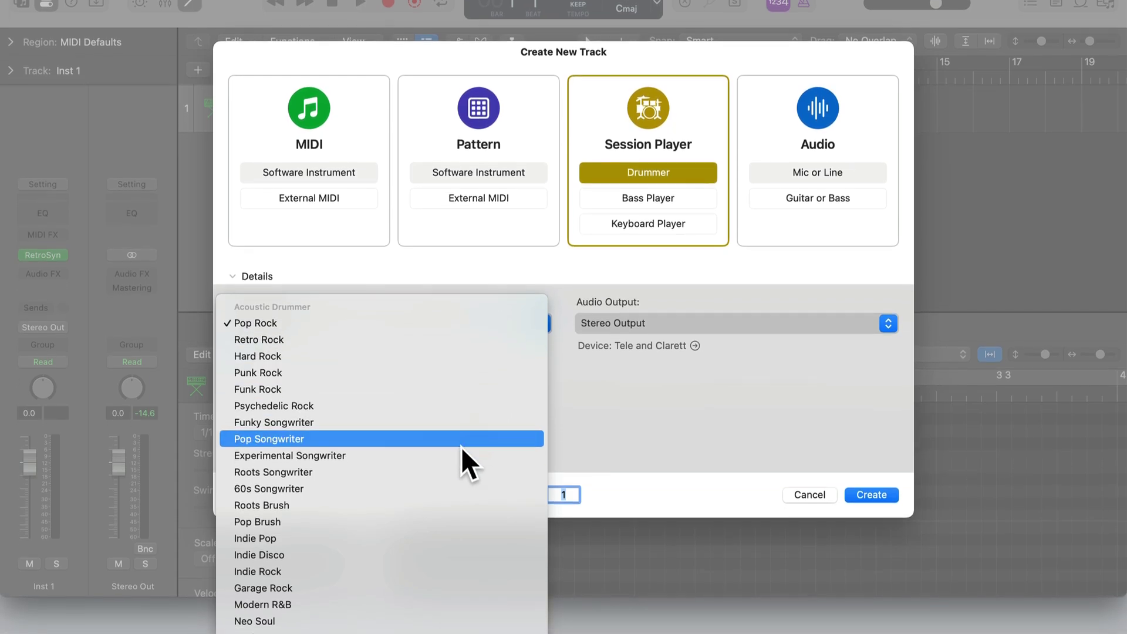
scroll(428, 609, "down", 3)
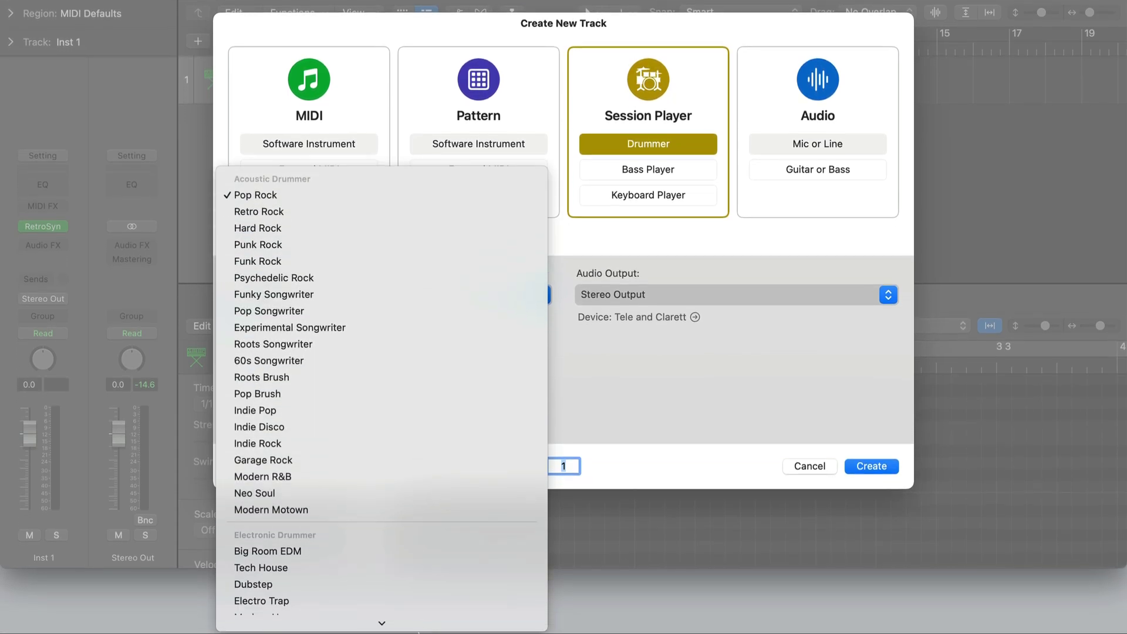
scroll(382, 616, "down", 3)
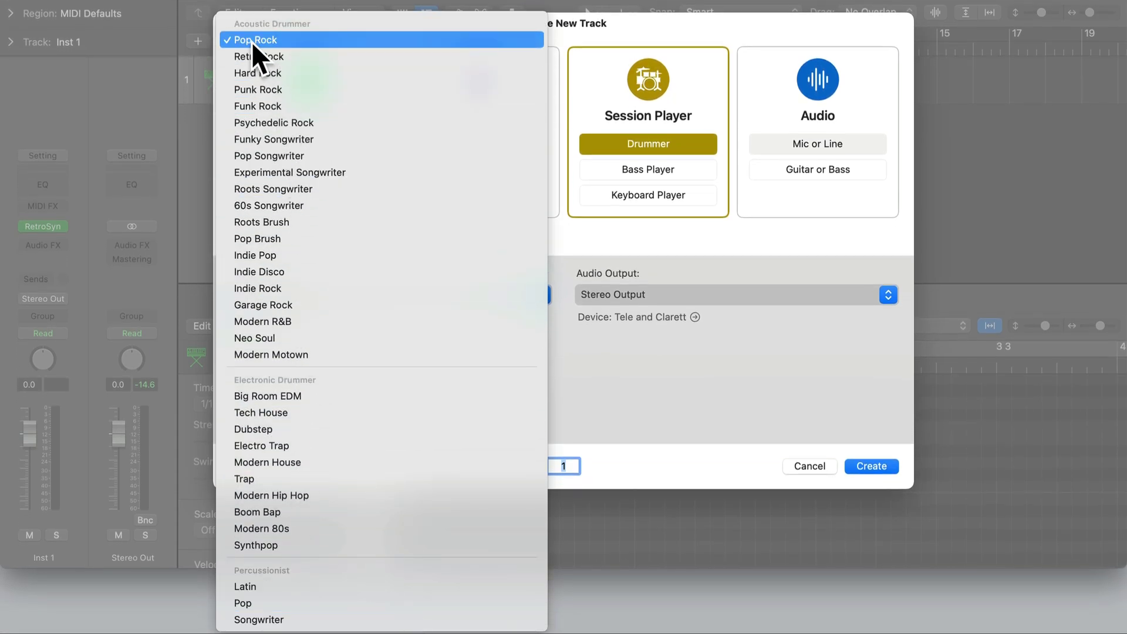
left_click(271, 42)
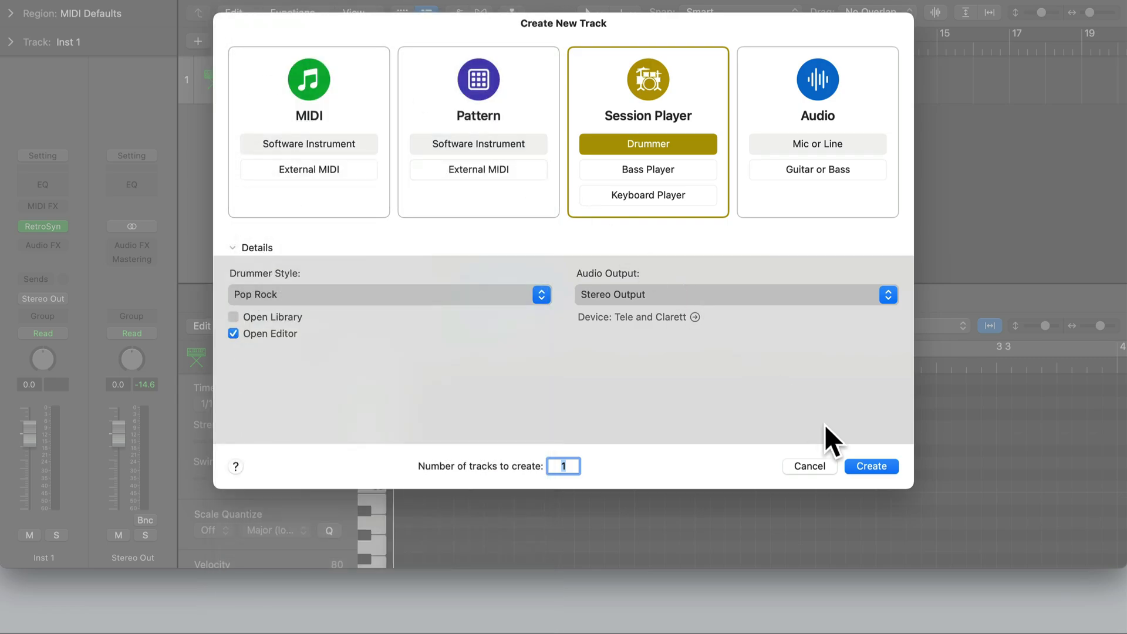
left_click(867, 460)
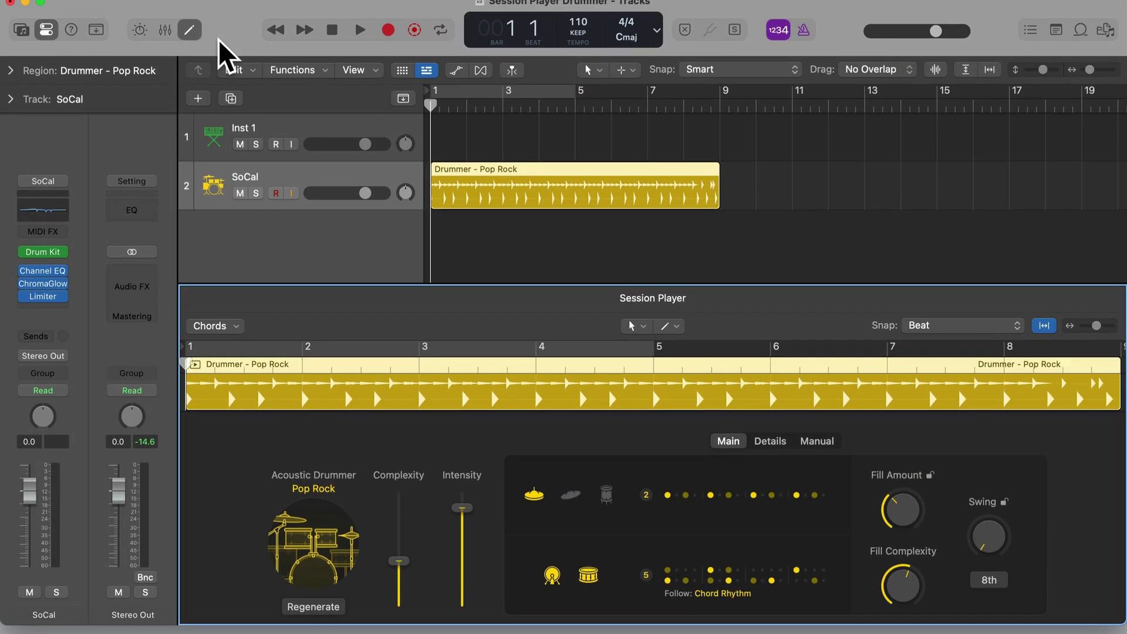
- Play back the opening bars of the Pop Rock drummer region and stop playback
left_click(190, 30)
left_click(190, 30)
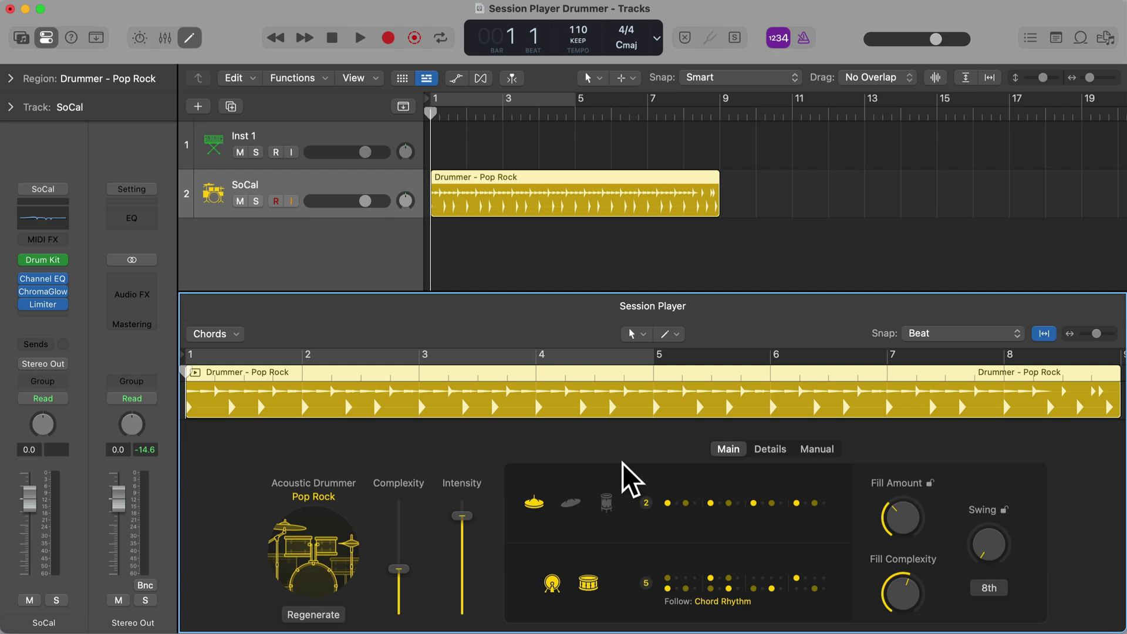
key("space")
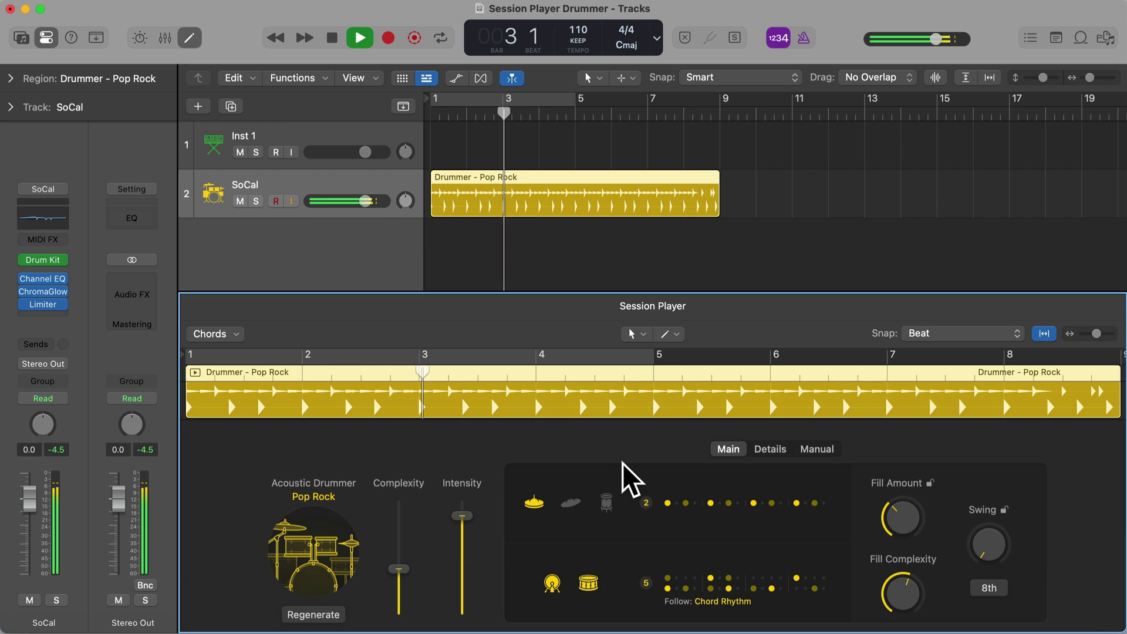
key("space")
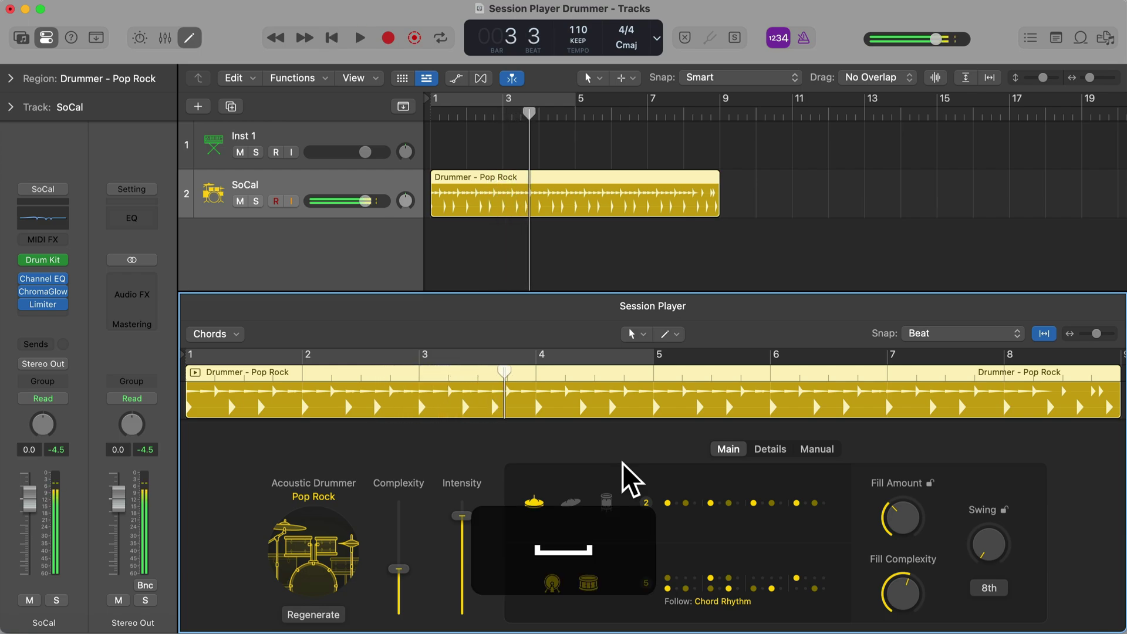
- Change the drummer style to Retro Rock and audition the region from the beginning
left_click(301, 548)
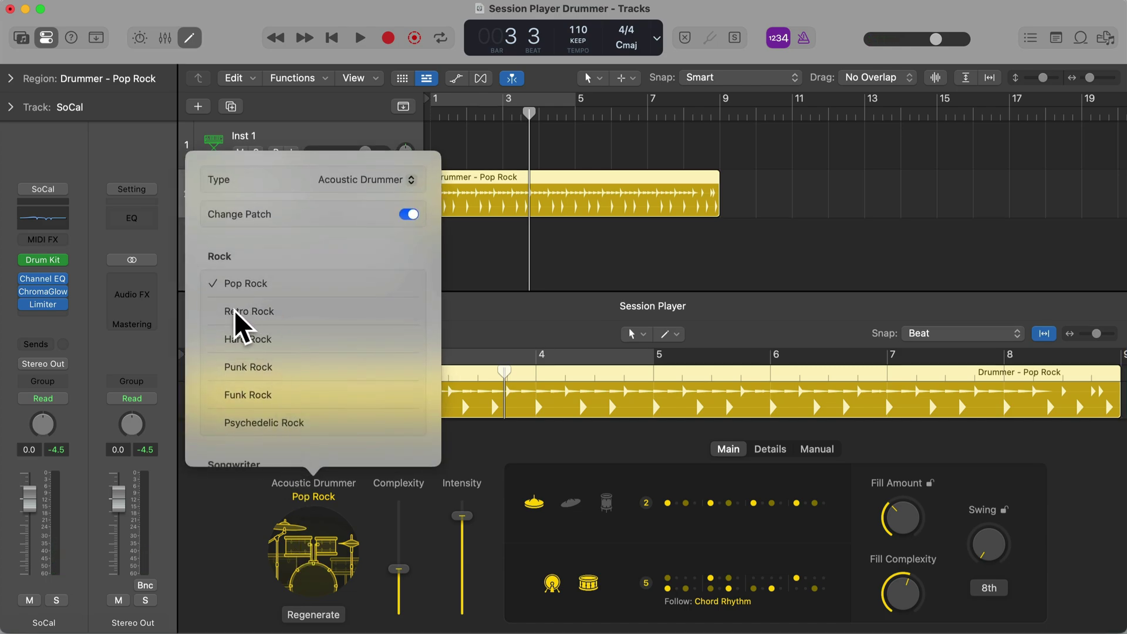
left_click(251, 310)
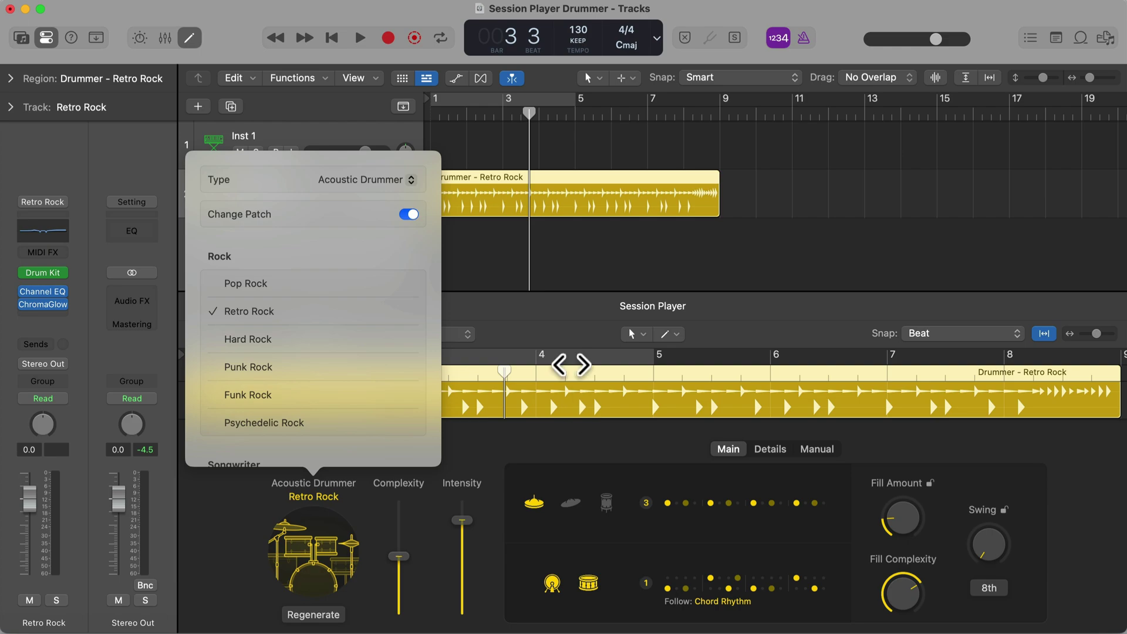
left_click(572, 248)
key("Return")
key("space")
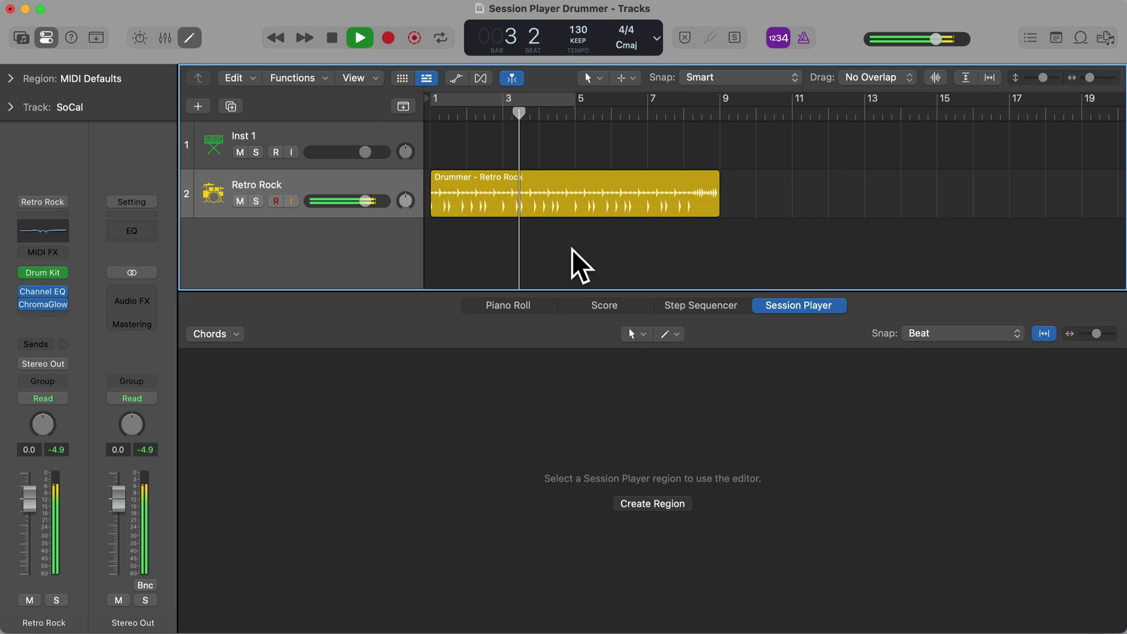
key("space")
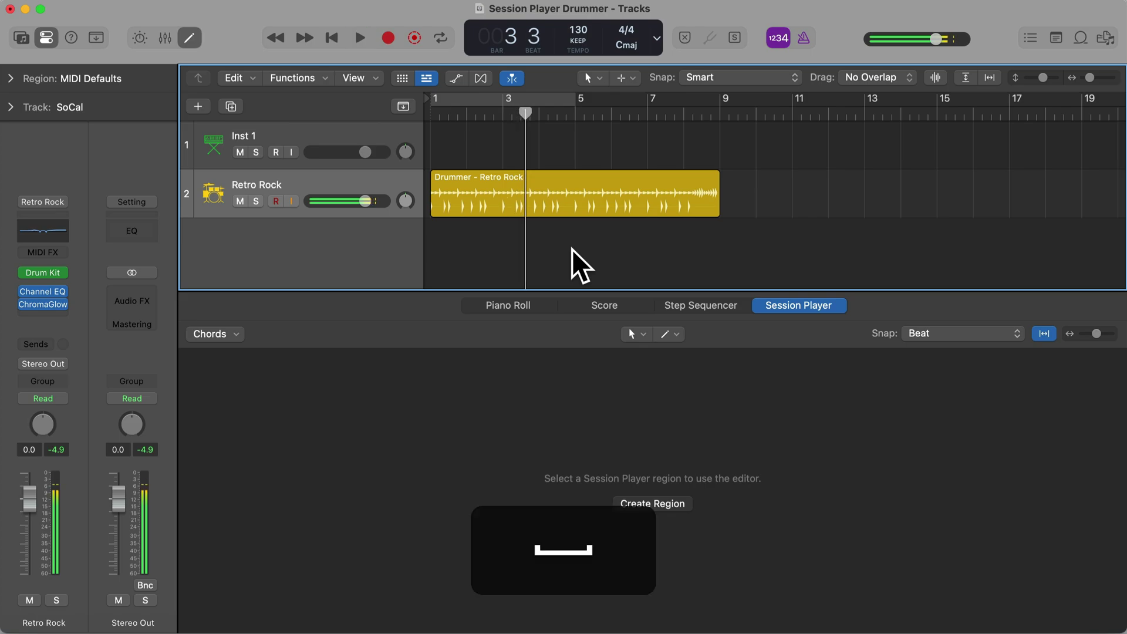
- Switch the selected drummer region to the Funky Songwriter style and audition it from bar 1
left_click(545, 189)
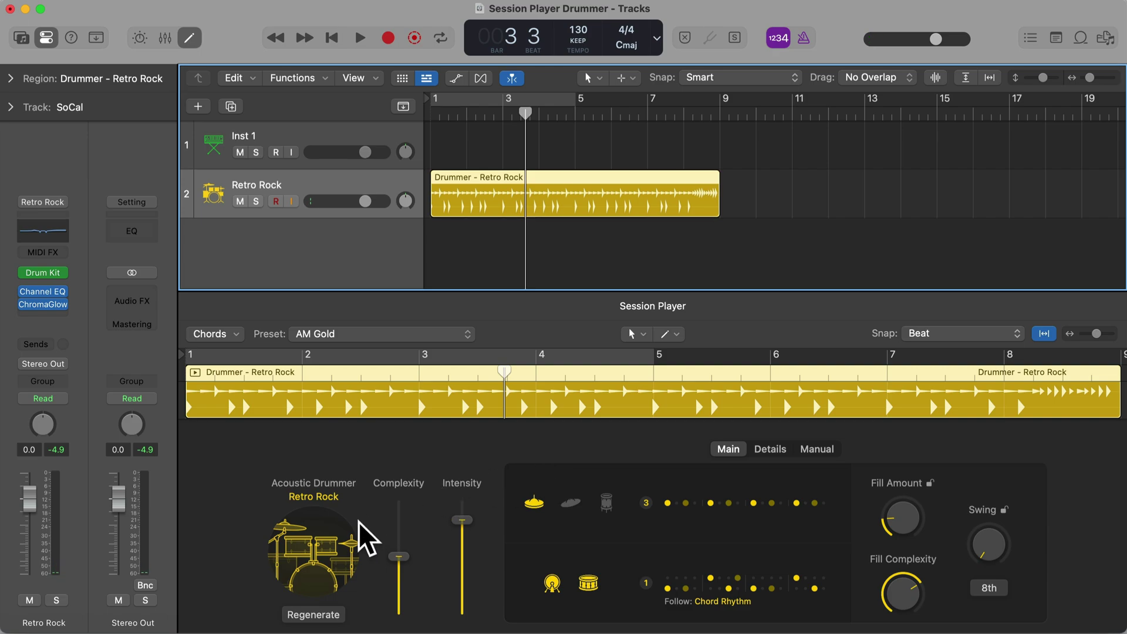
left_click(322, 550)
scroll(320, 371, "down", 3)
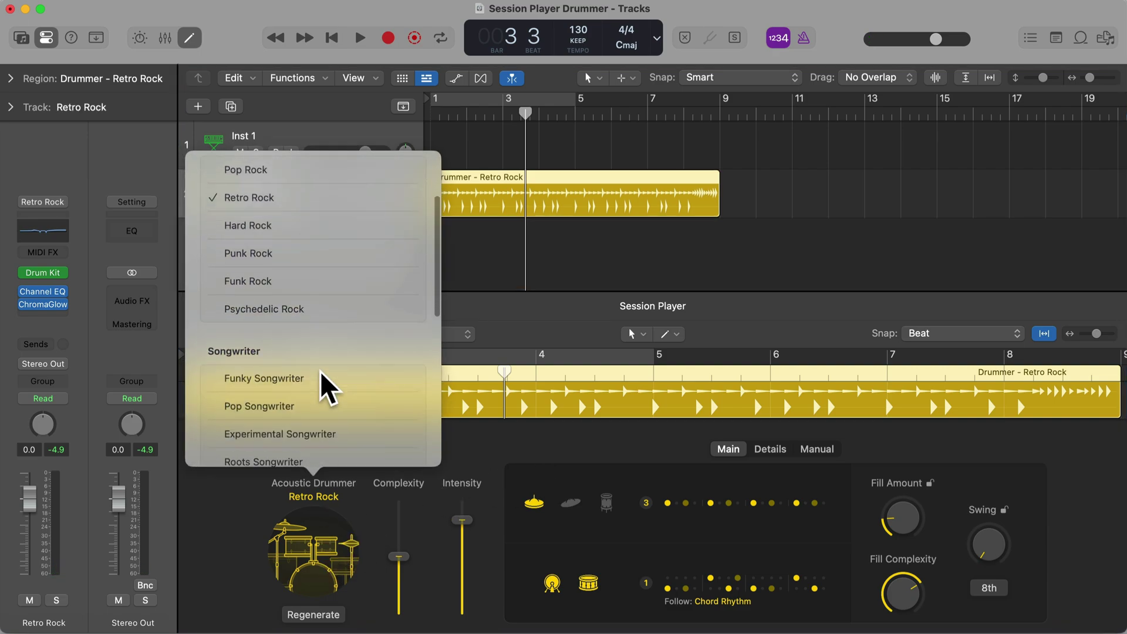
scroll(319, 371, "down", 3)
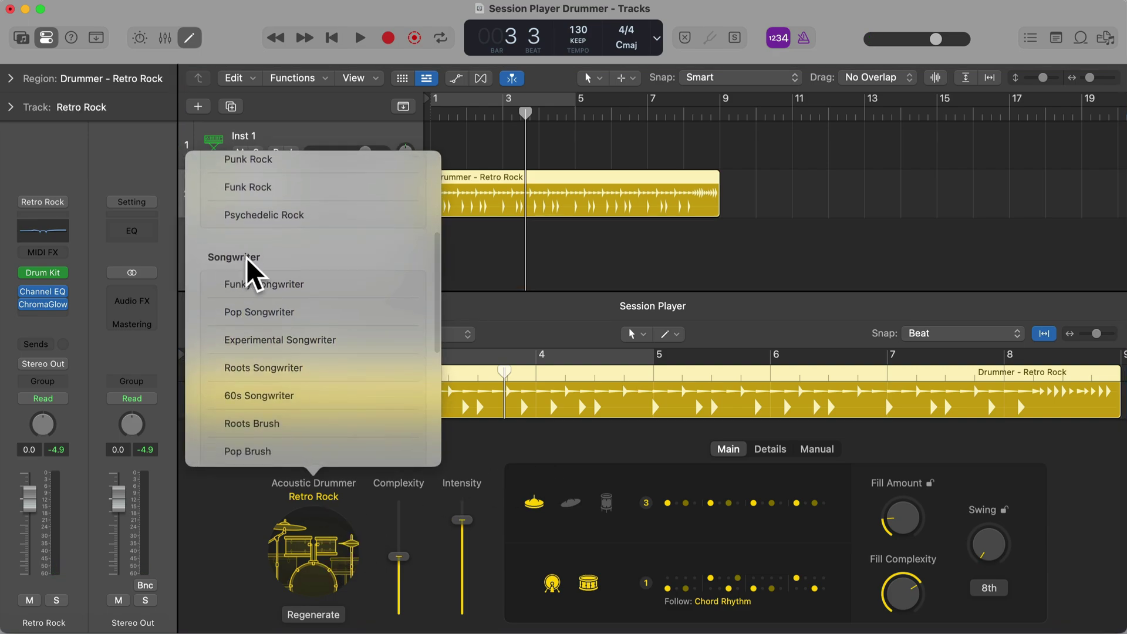
left_click(282, 284)
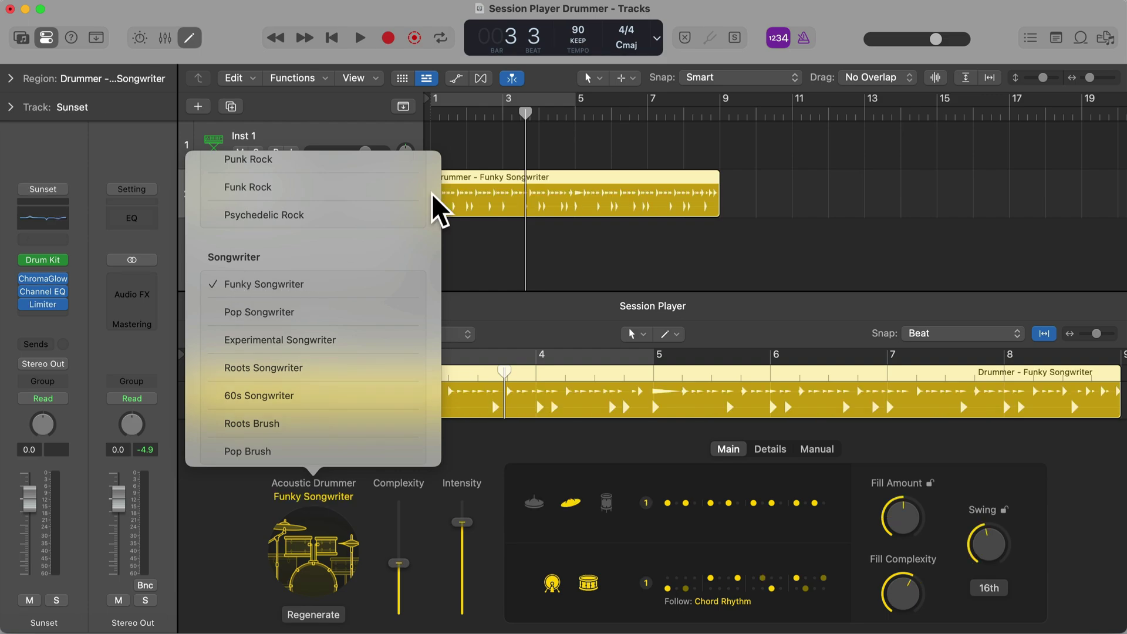
left_click_drag(525, 113, 407, 129)
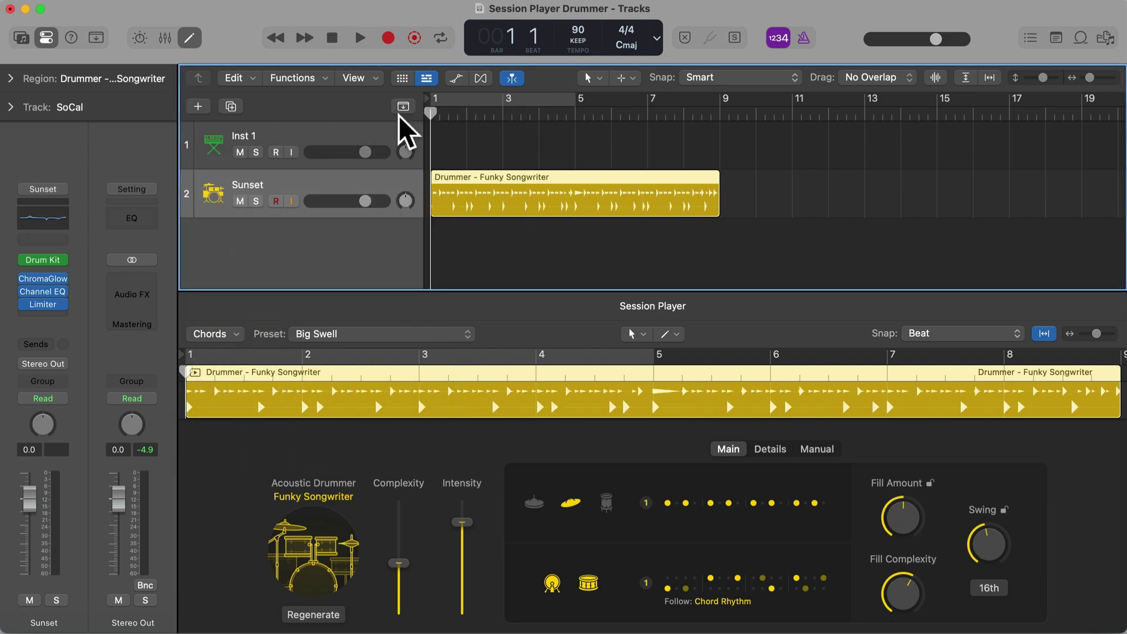
key("space")
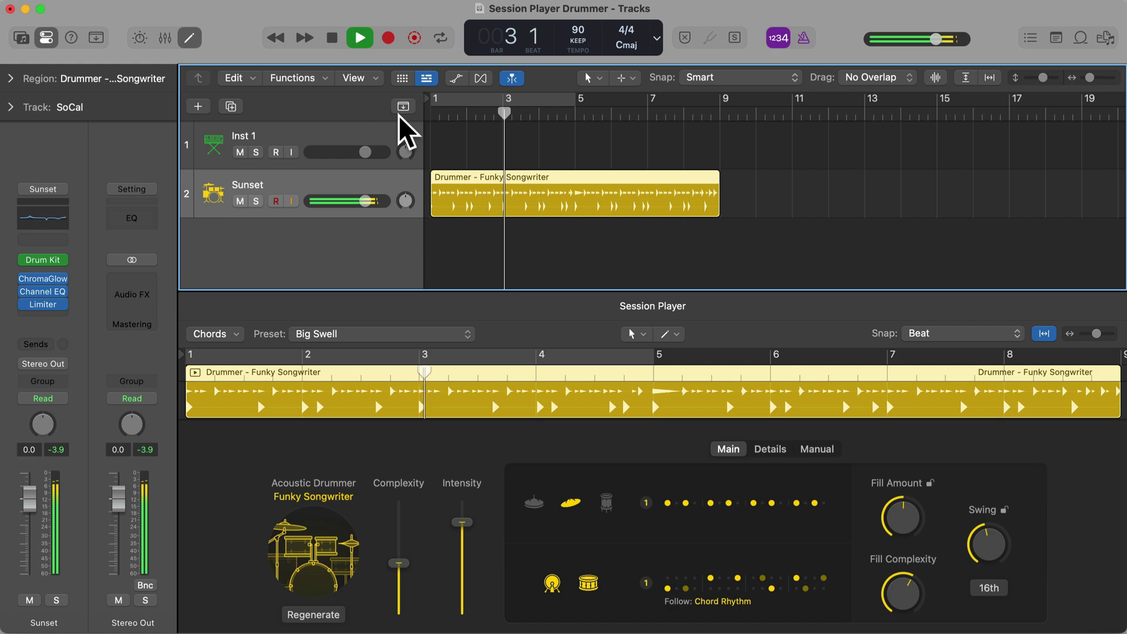
key("space")
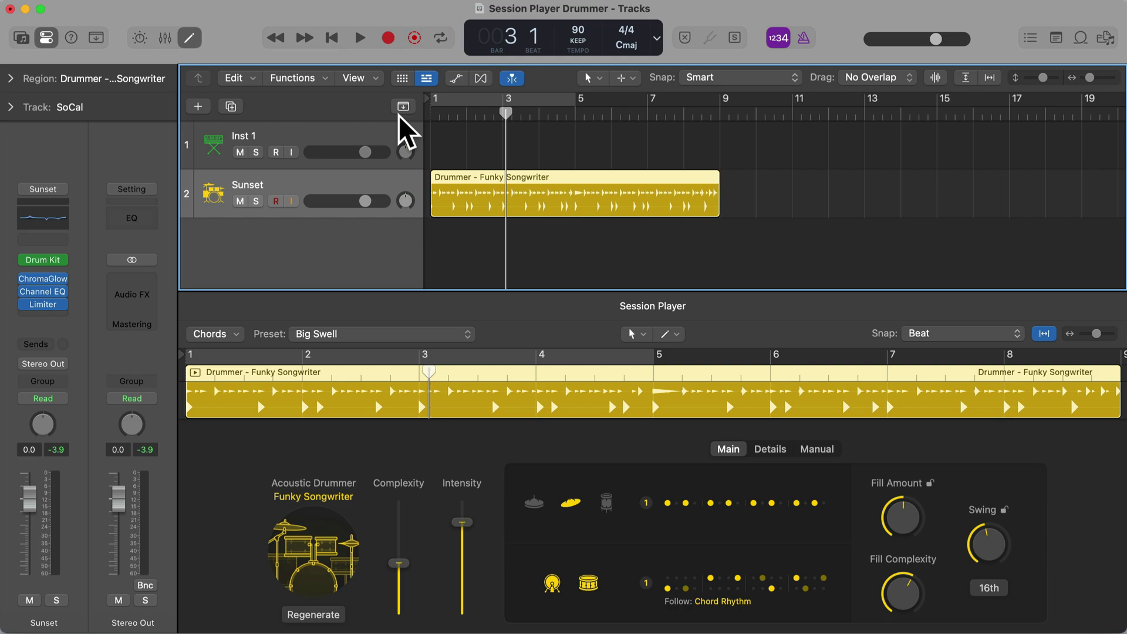
- Show the track's Drum Kit Designer and switch the drummer style to Indie Rock, auditioning the result
mouse_move(47, 261)
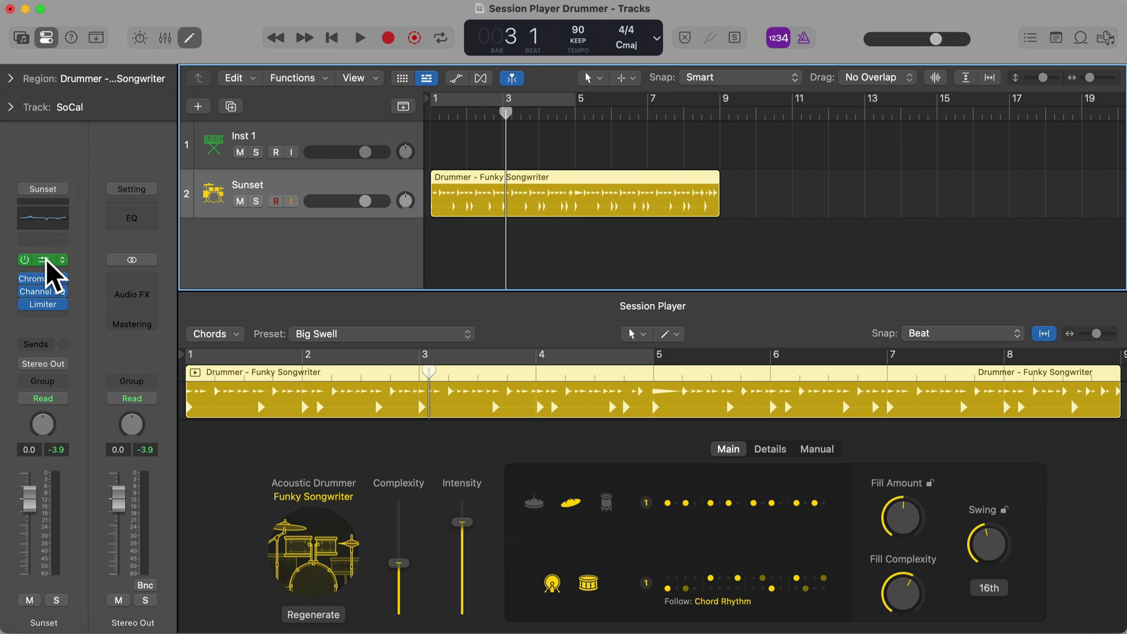
left_click(47, 262)
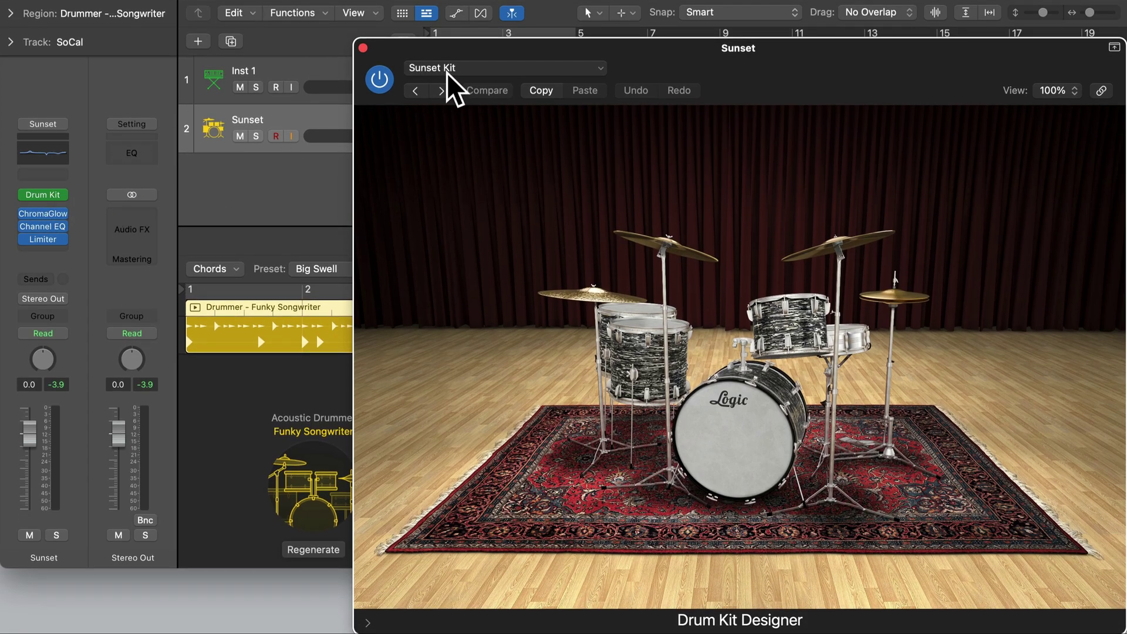
left_click(301, 481)
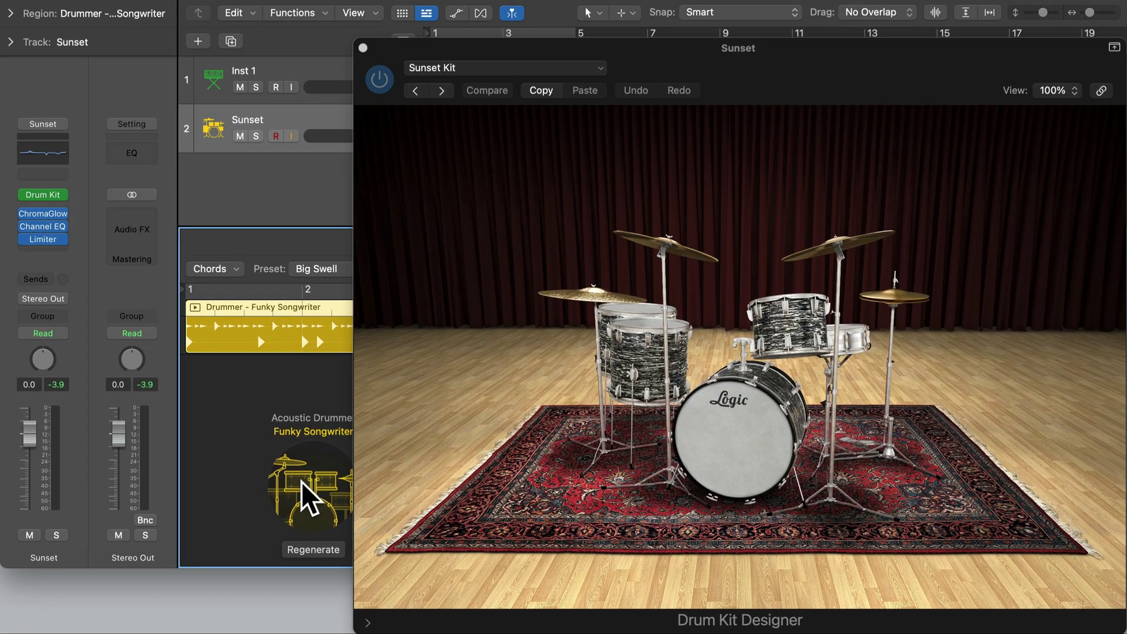
left_click(301, 481)
scroll(312, 320, "down", 5)
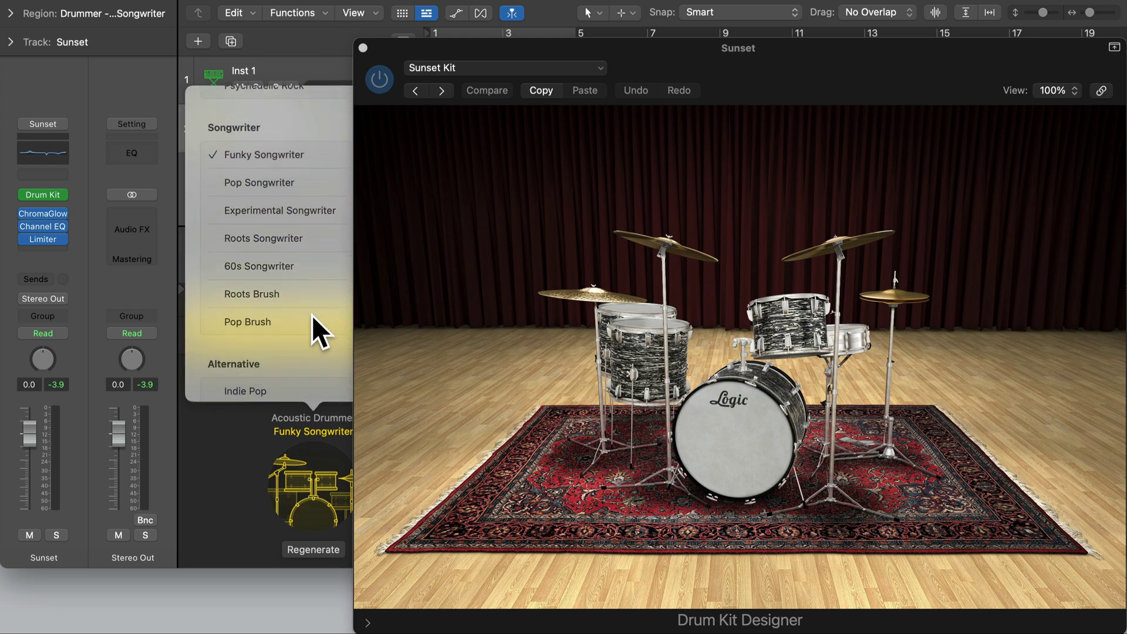
scroll(312, 315, "down", 4)
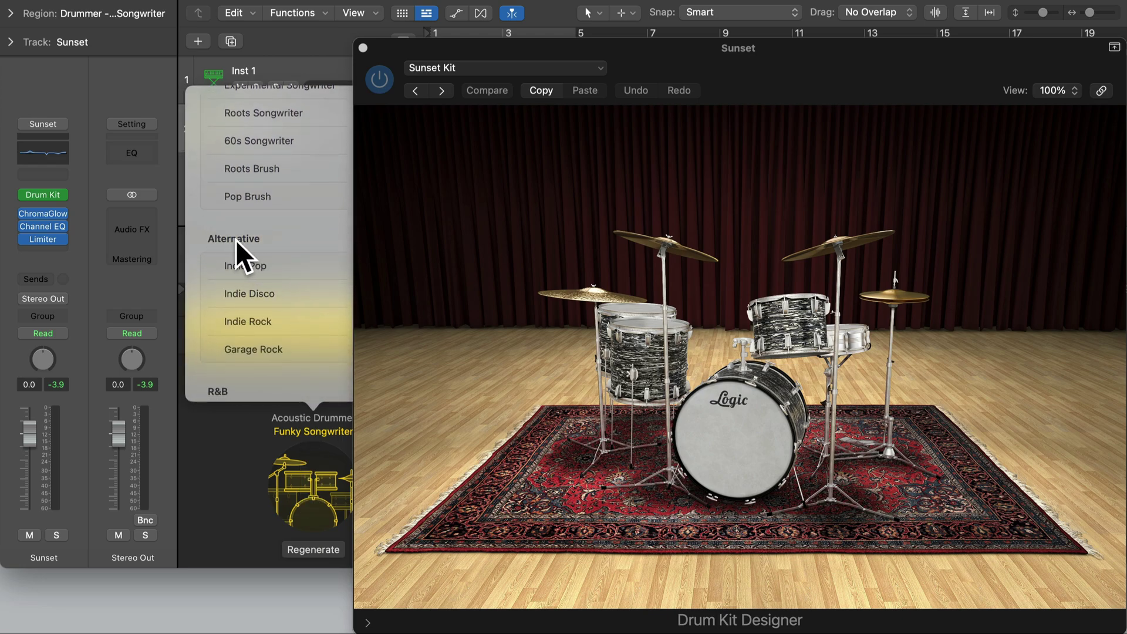
left_click(239, 318)
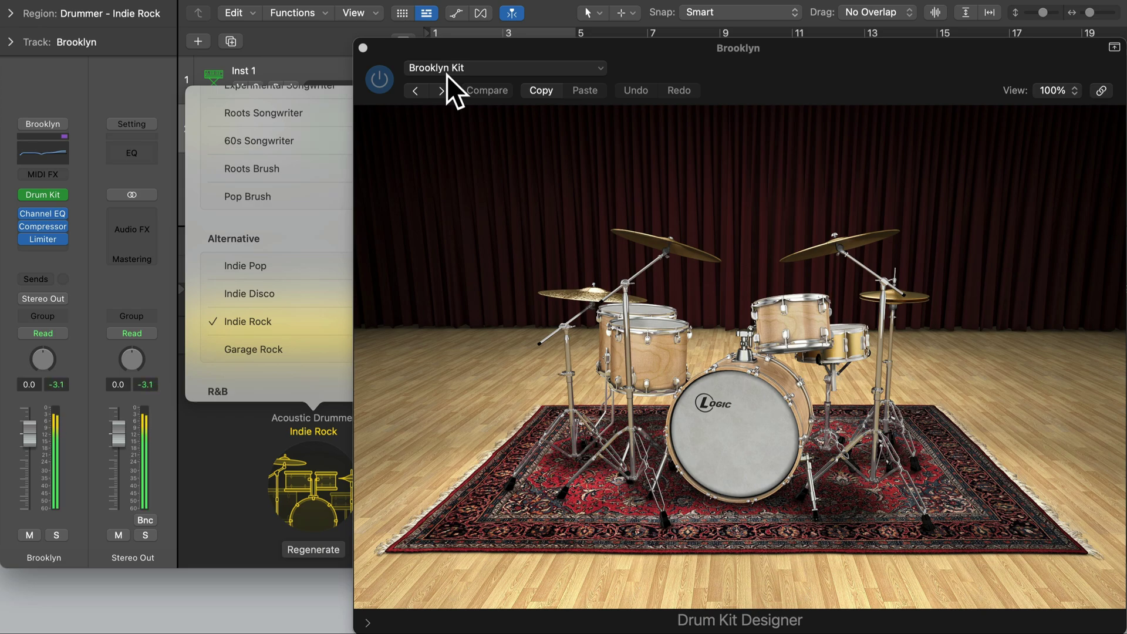
key("space")
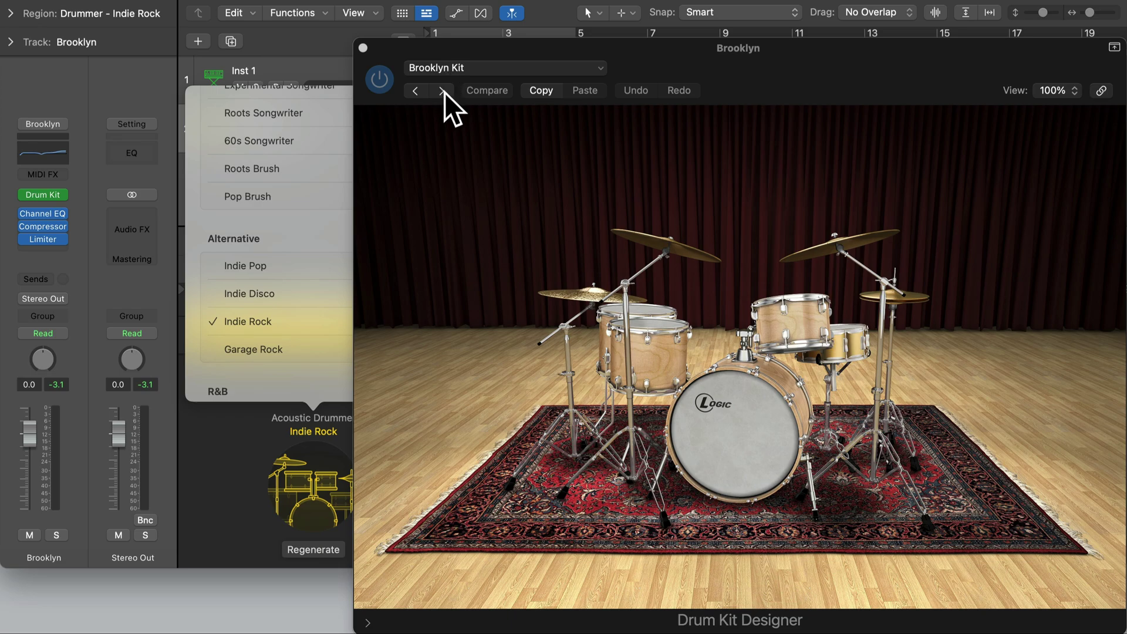
- Load the Detroit Garage Kit in Drum Kit Designer and audition it from the start of the region
left_click(444, 93)
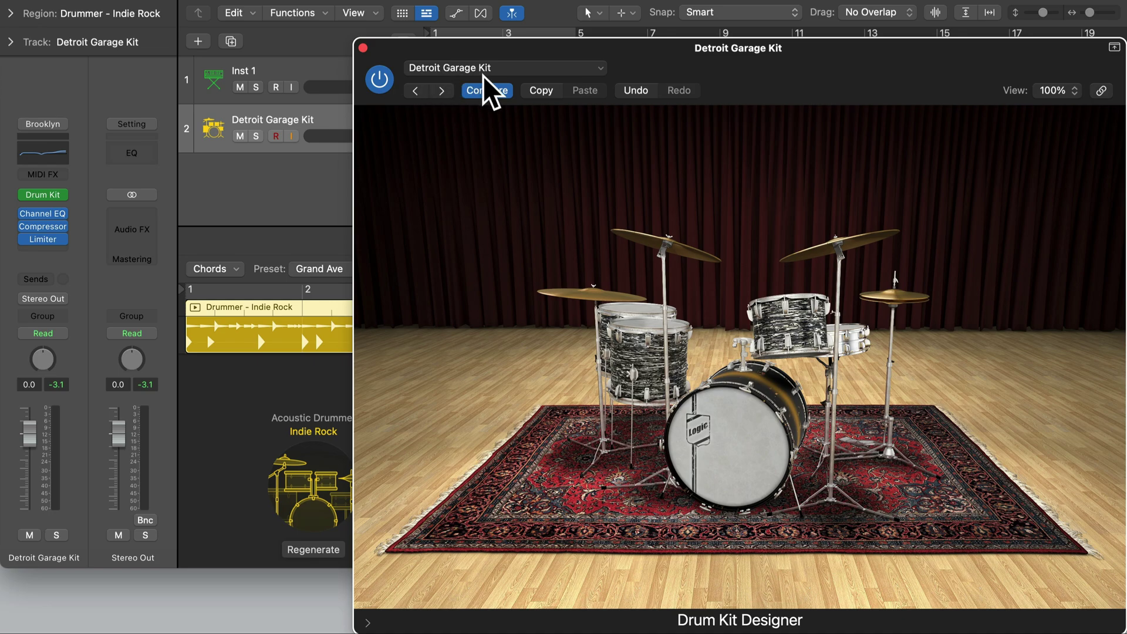
key("Return")
key("space")
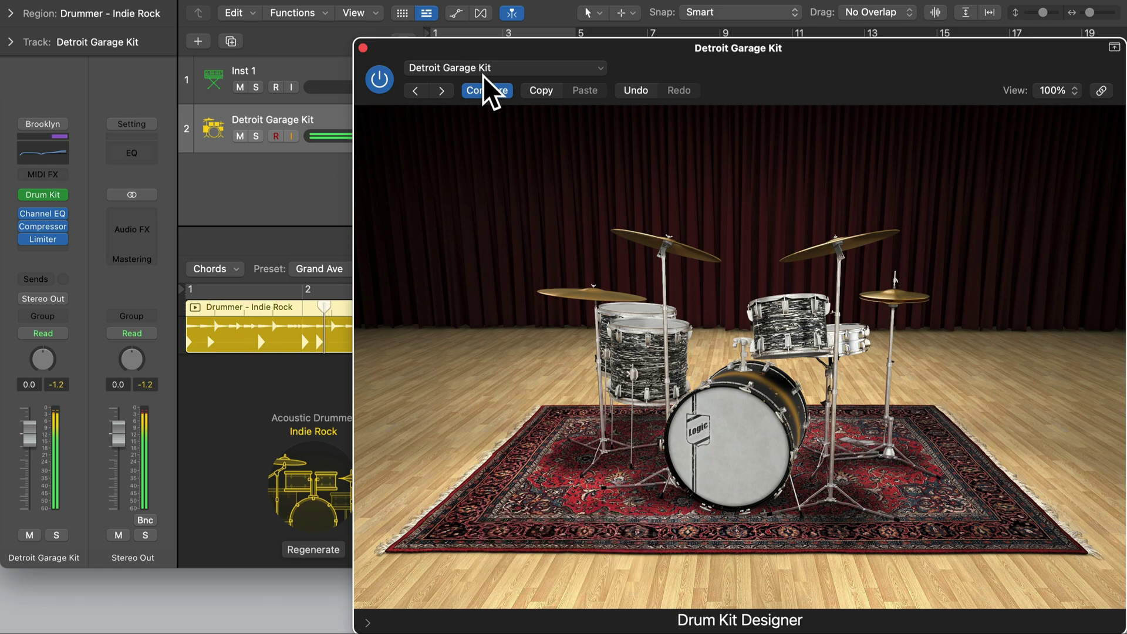
key("space")
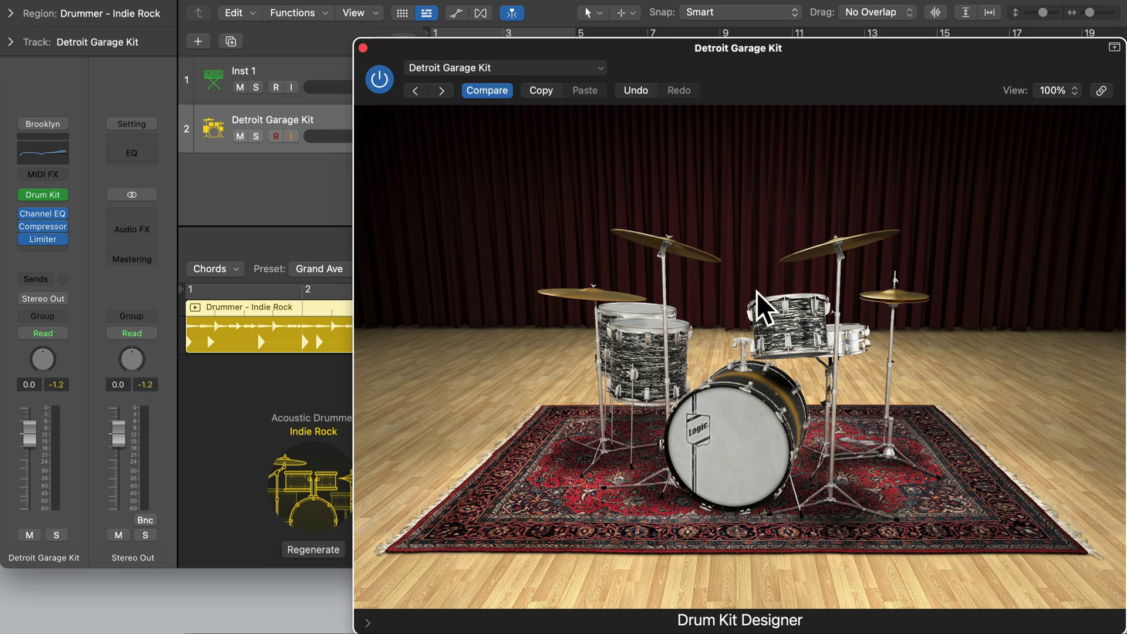
- Try the Brooklyn kick drum and replace it with the Bluebird kick, auditioning the sound
left_click(740, 424)
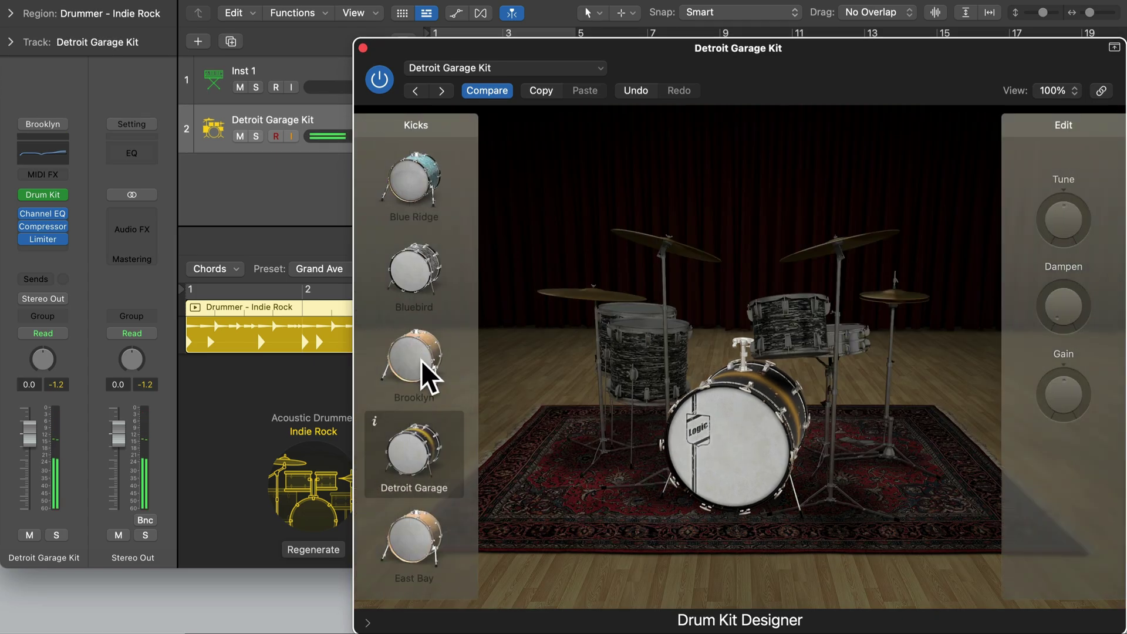
left_click(410, 358)
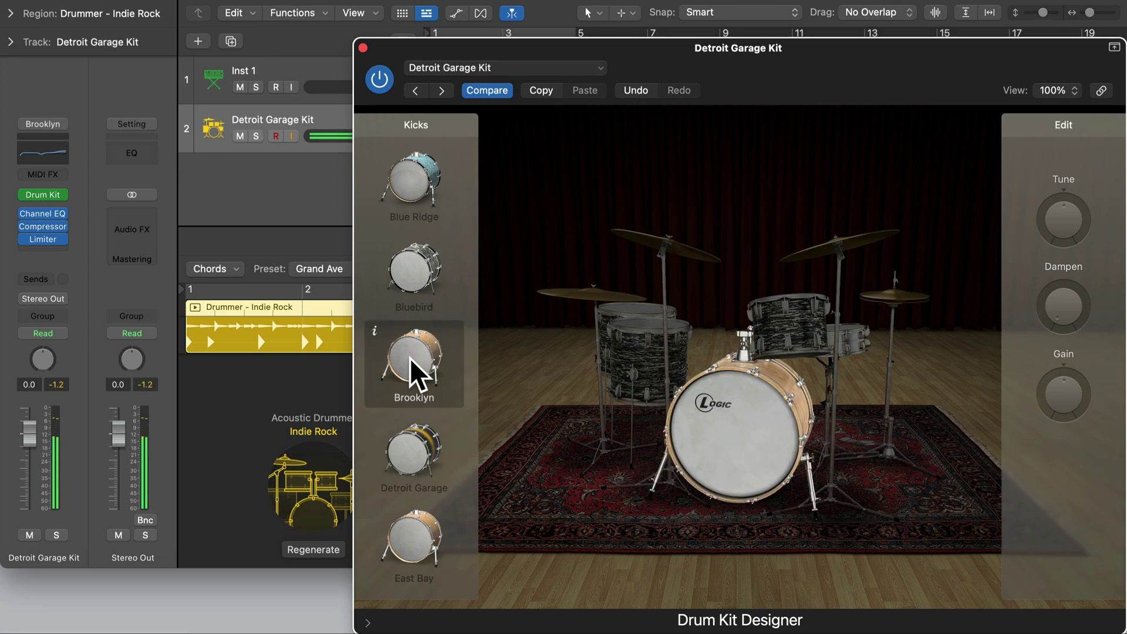
key("space")
left_click(412, 279)
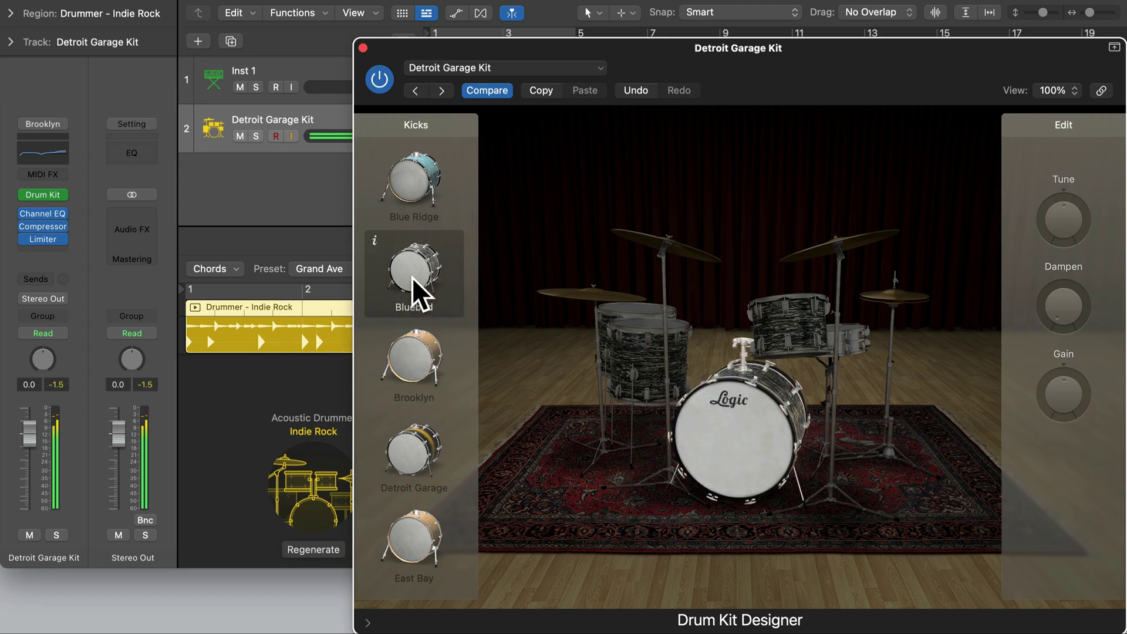
key("space")
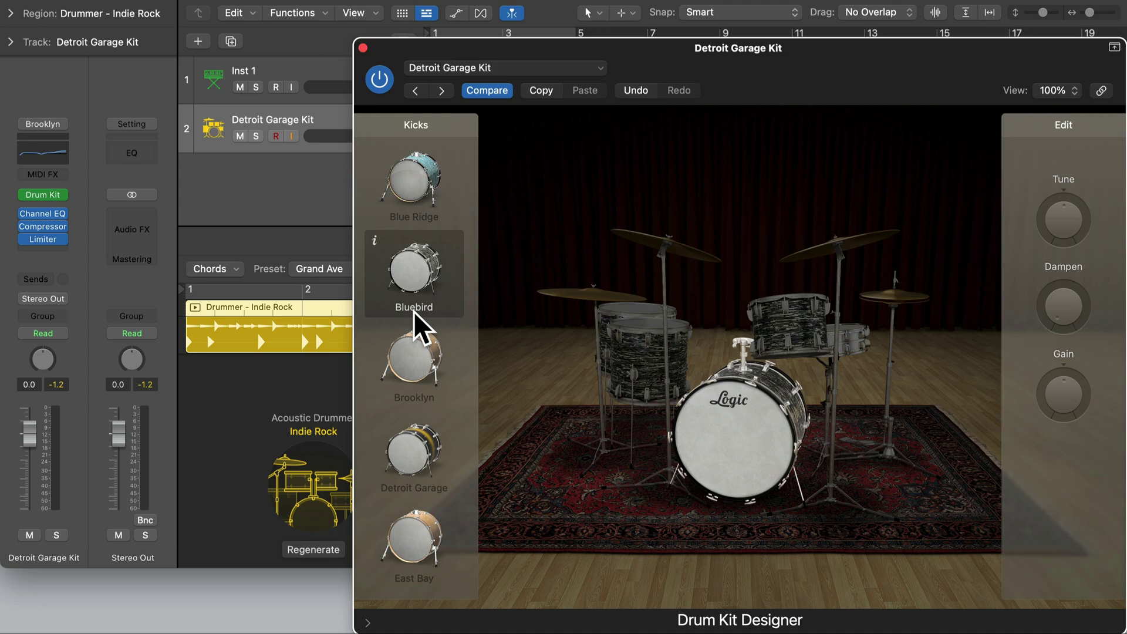
- Close Drum Kit Designer, switch the drummer style to Garage Rock with the patch kept as is, and audition it
left_click(316, 472)
key("super+w")
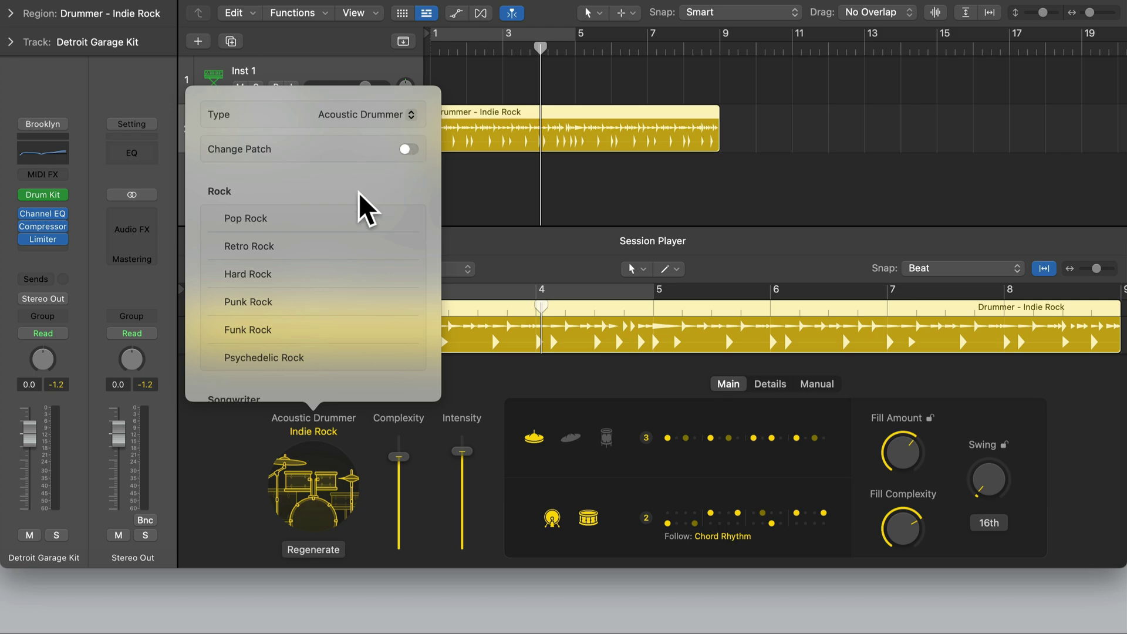
scroll(359, 194, "down", 10)
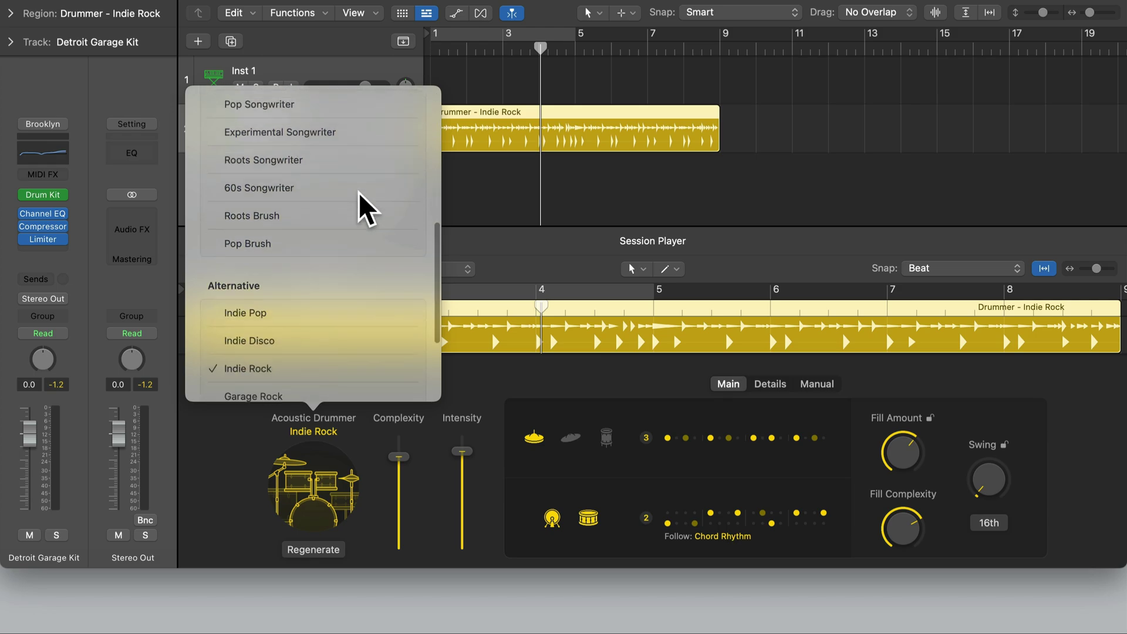
left_click(261, 264)
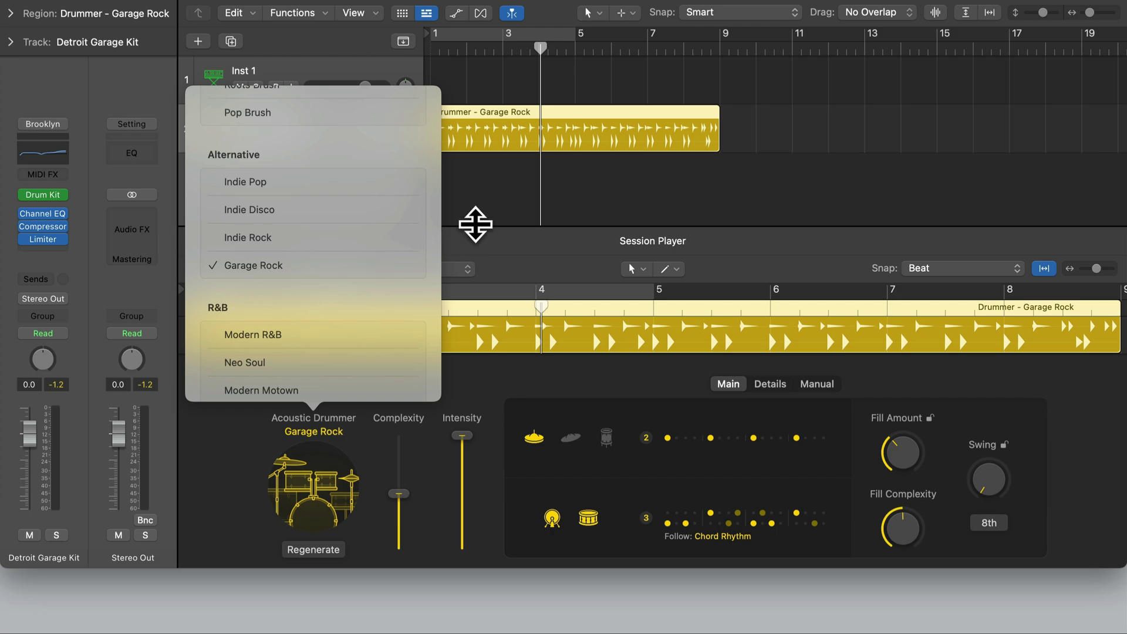
key("space")
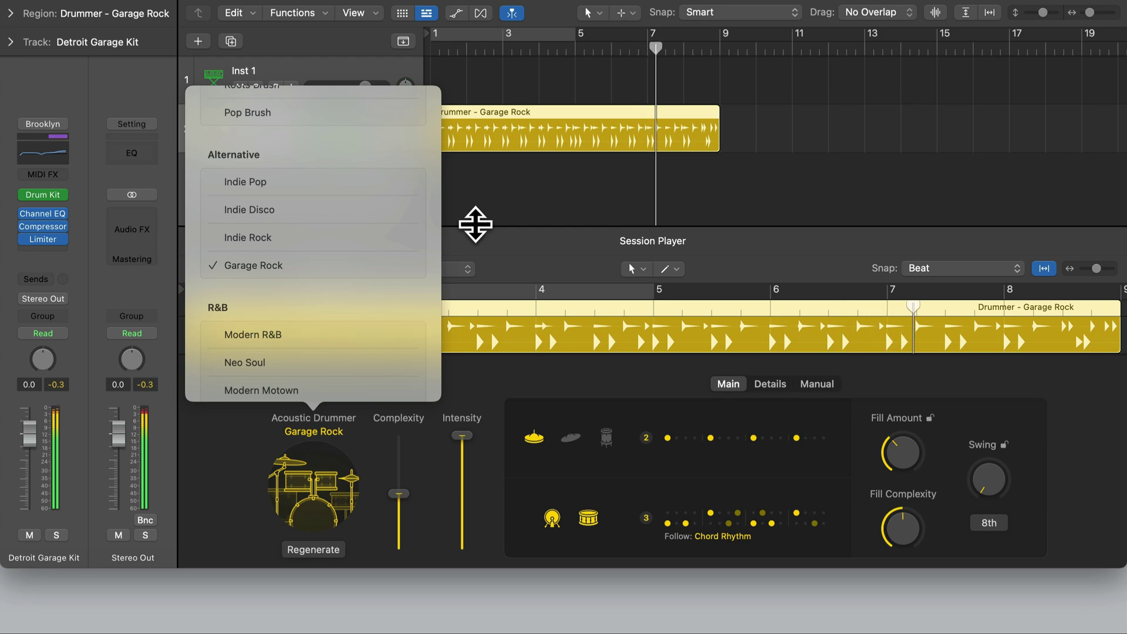
key("space")
- Enable Change Patch for the drummer, choose the Modern R&B style, and audition it from the start
scroll(352, 327, "up", 10)
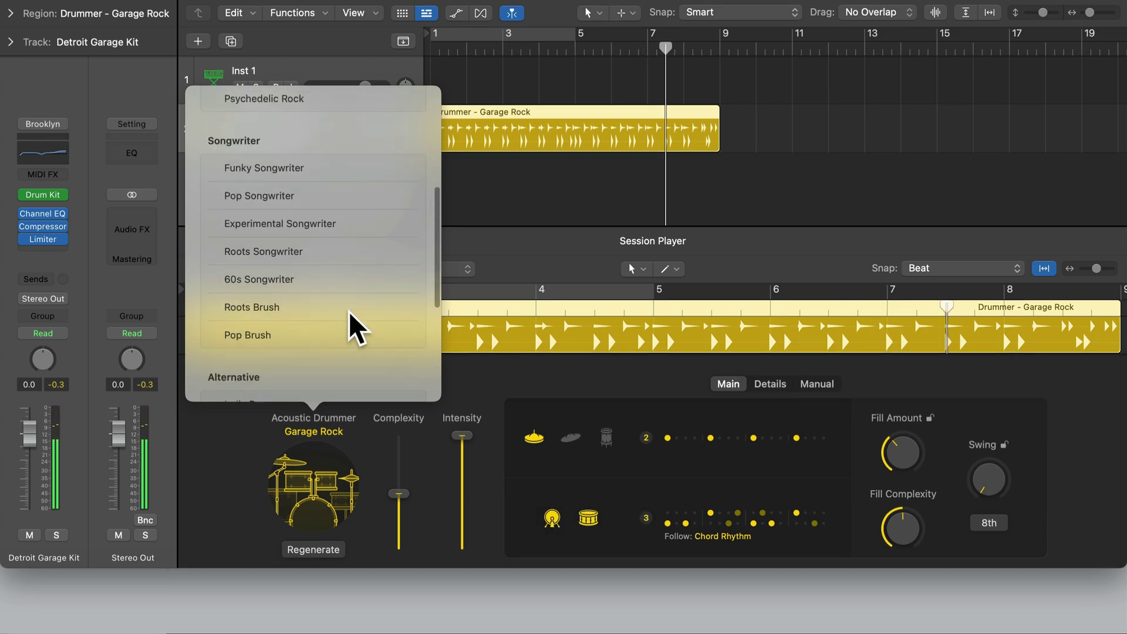
left_click(410, 149)
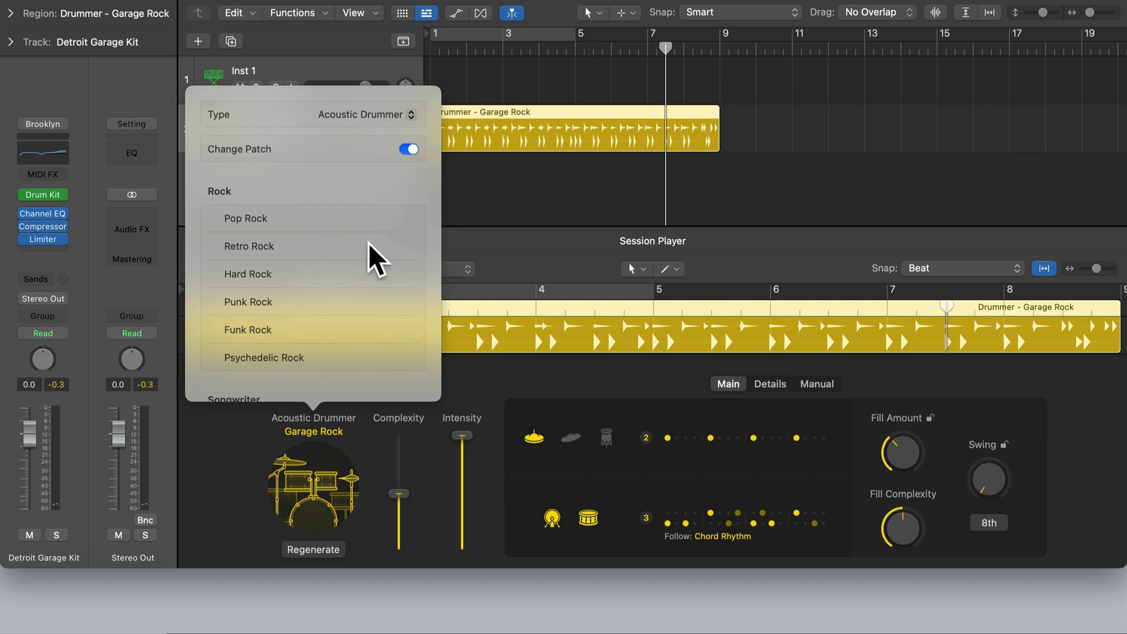
scroll(367, 264, "down", 8)
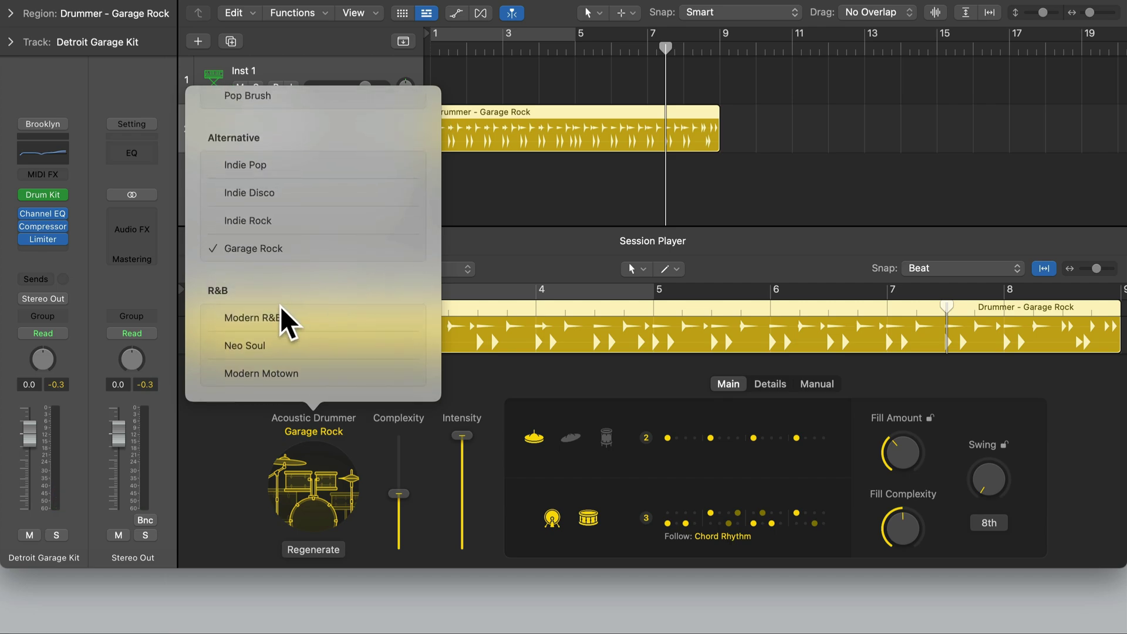
left_click(245, 316)
key("Return")
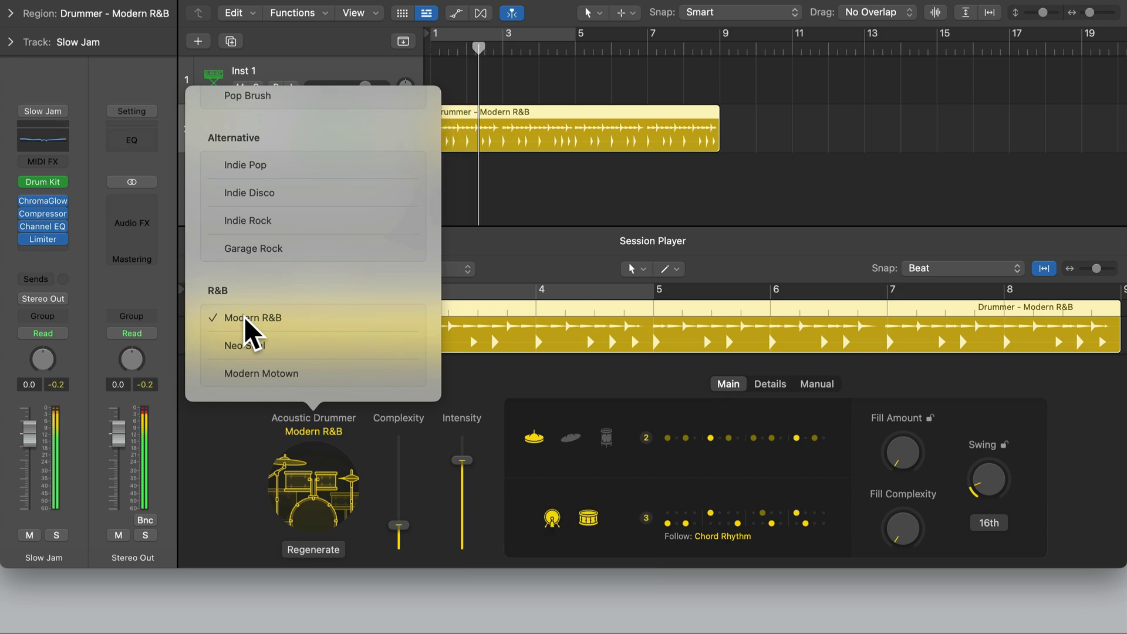
key("space")
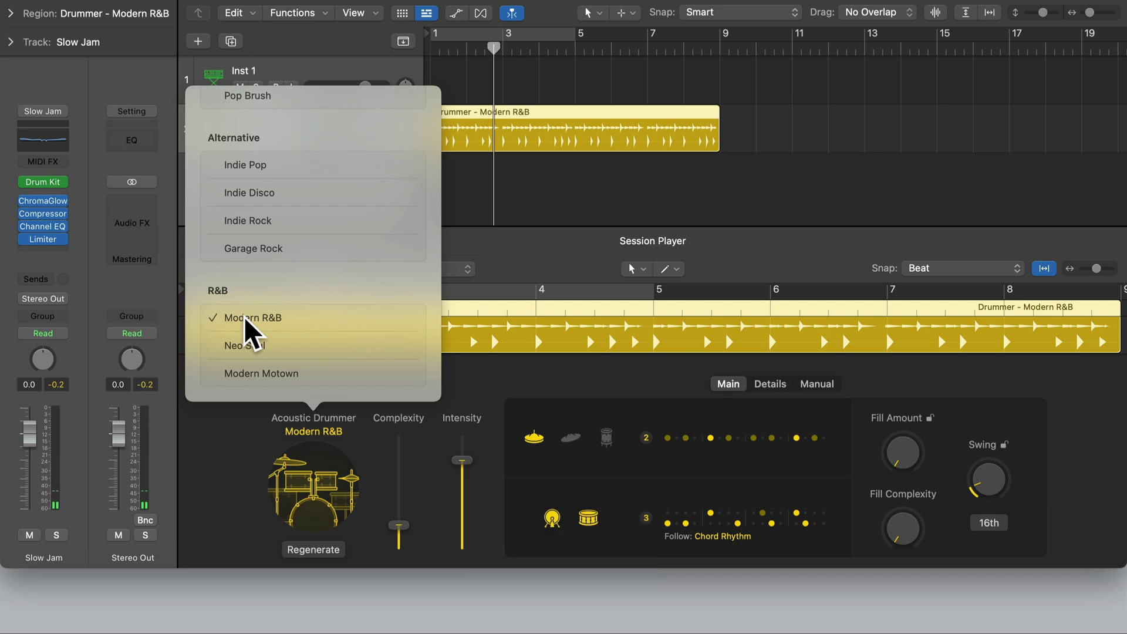
- Set the drummer style to Pop Rock and close the style list
scroll(303, 267, "up", 10)
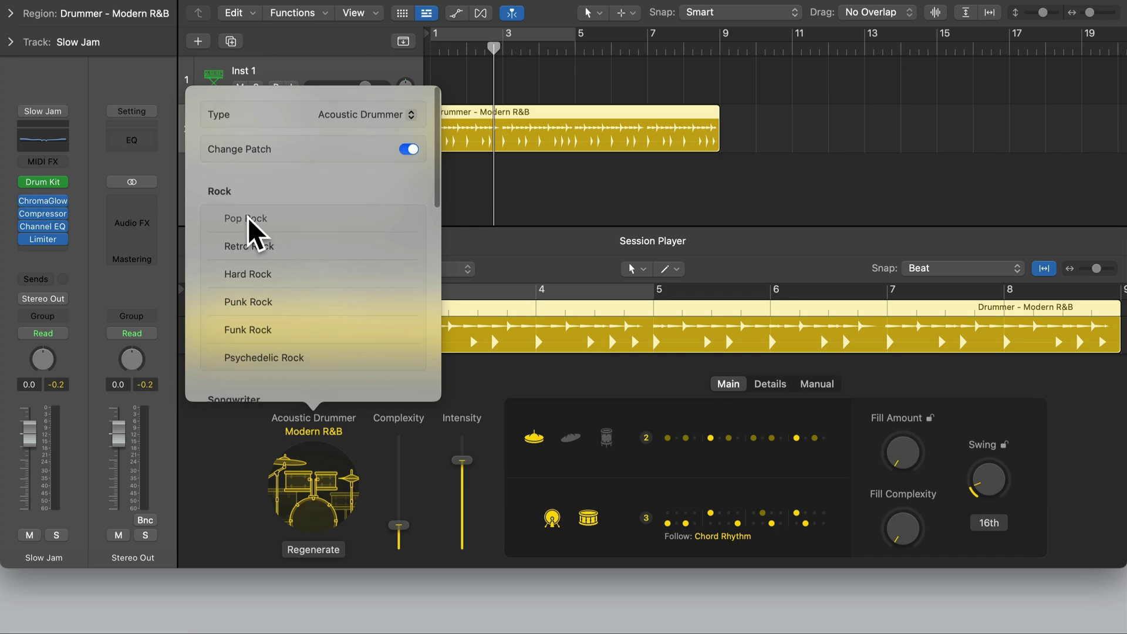
left_click(248, 217)
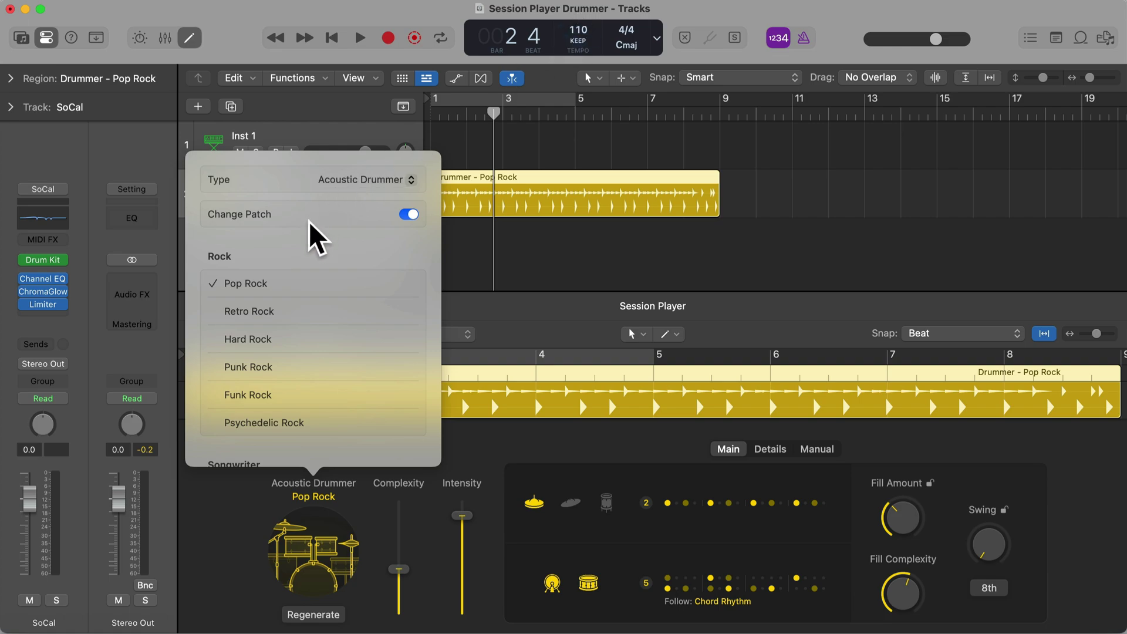
left_click(369, 526)
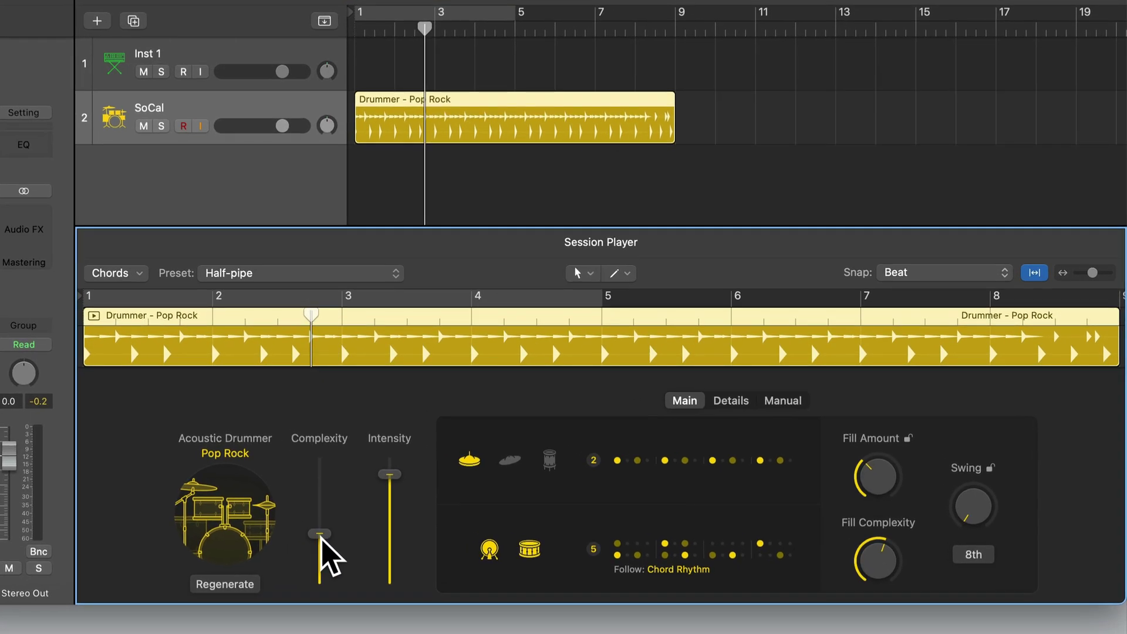
- Raise the drummer's Complexity to maximum, reduce it to 72 %, and settle slightly lower while auditioning the region
left_click_drag(321, 536, 313, 418)
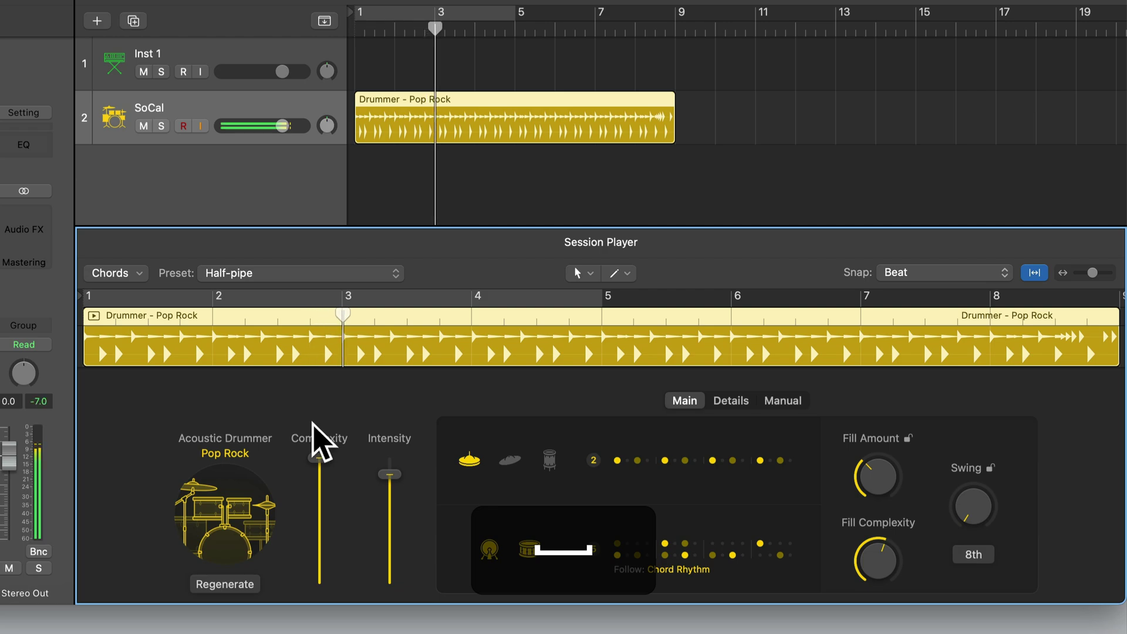
left_click_drag(320, 459, 336, 495)
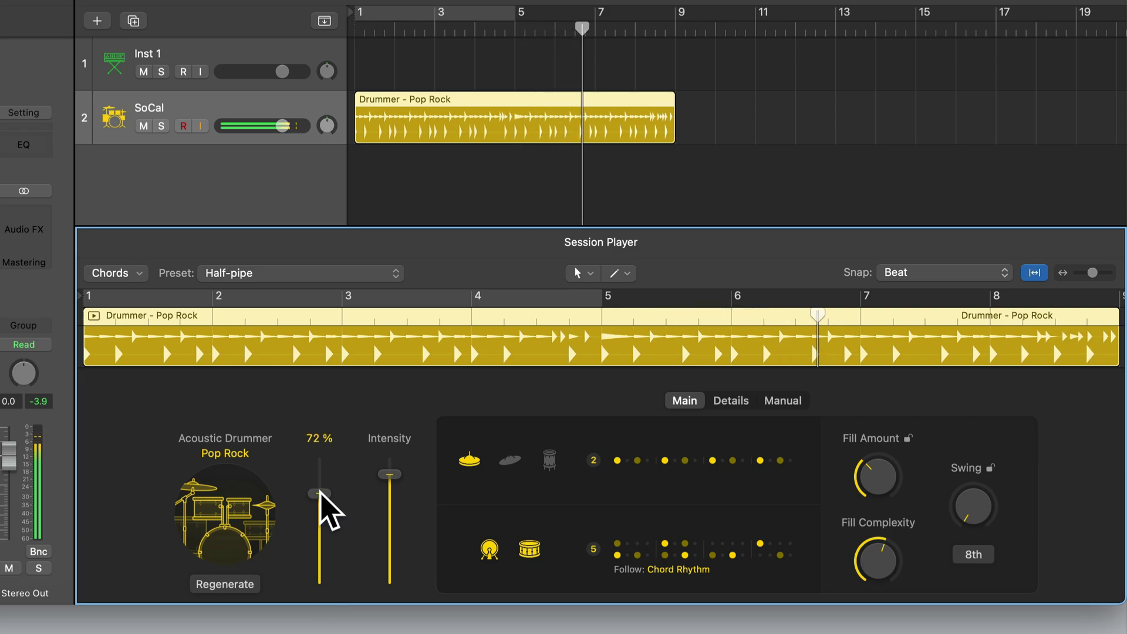
mouse_move(322, 495)
left_mouse_down()
mouse_move(320, 436)
mouse_move(315, 503)
left_mouse_up()
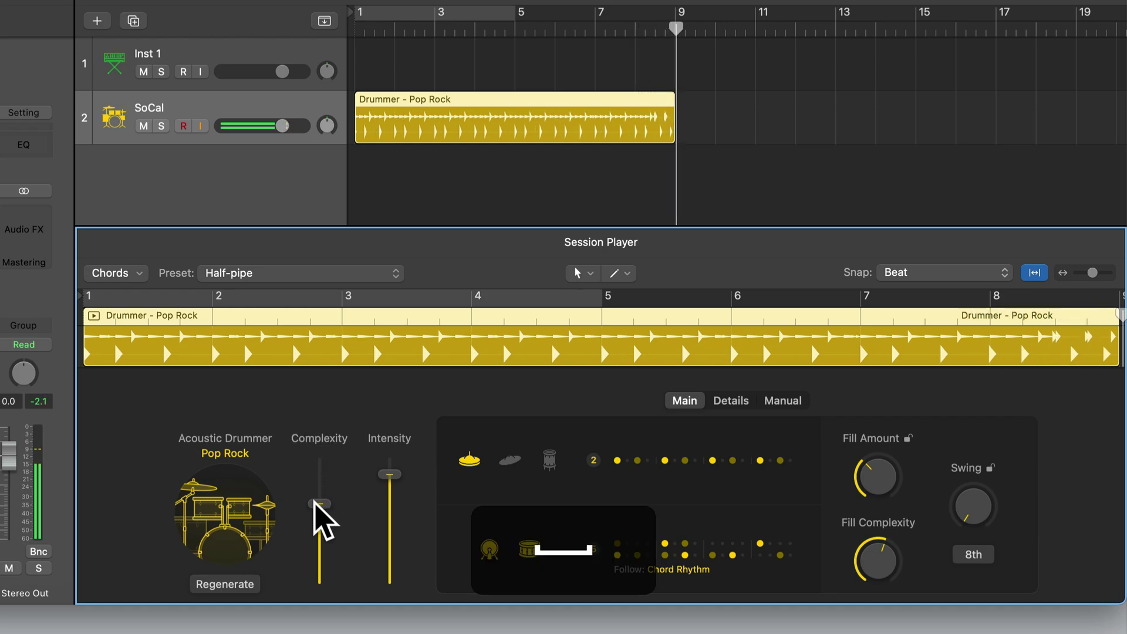
- Audition the drummer's Intensity at maximum and at minimum from the region start, and settle it slightly above the middle
left_click_drag(388, 478, 396, 439)
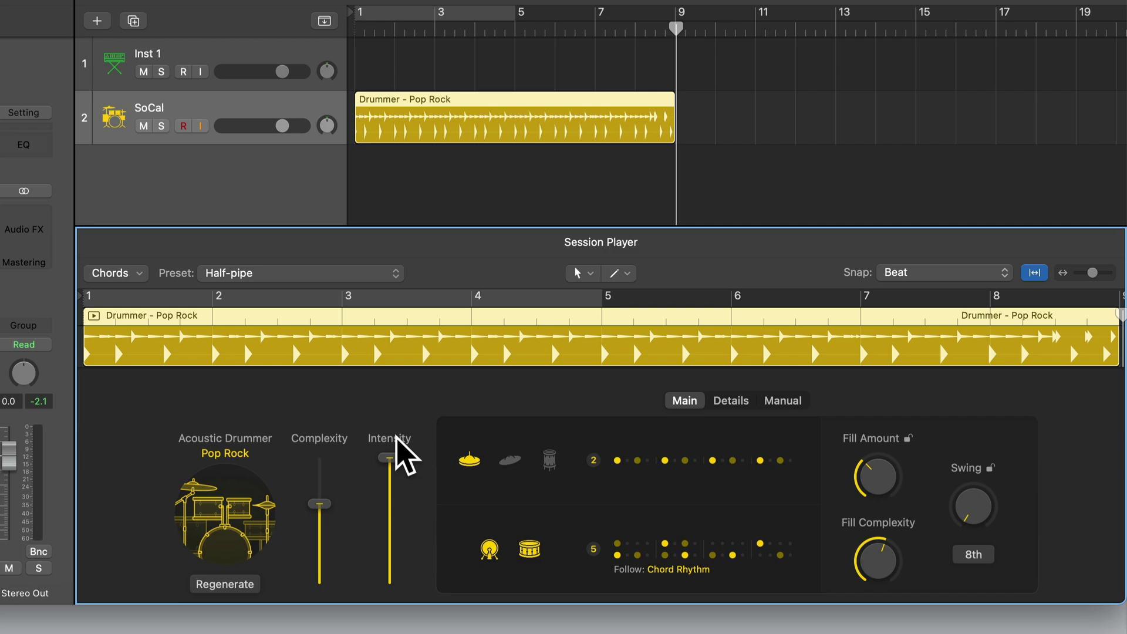
key("Return")
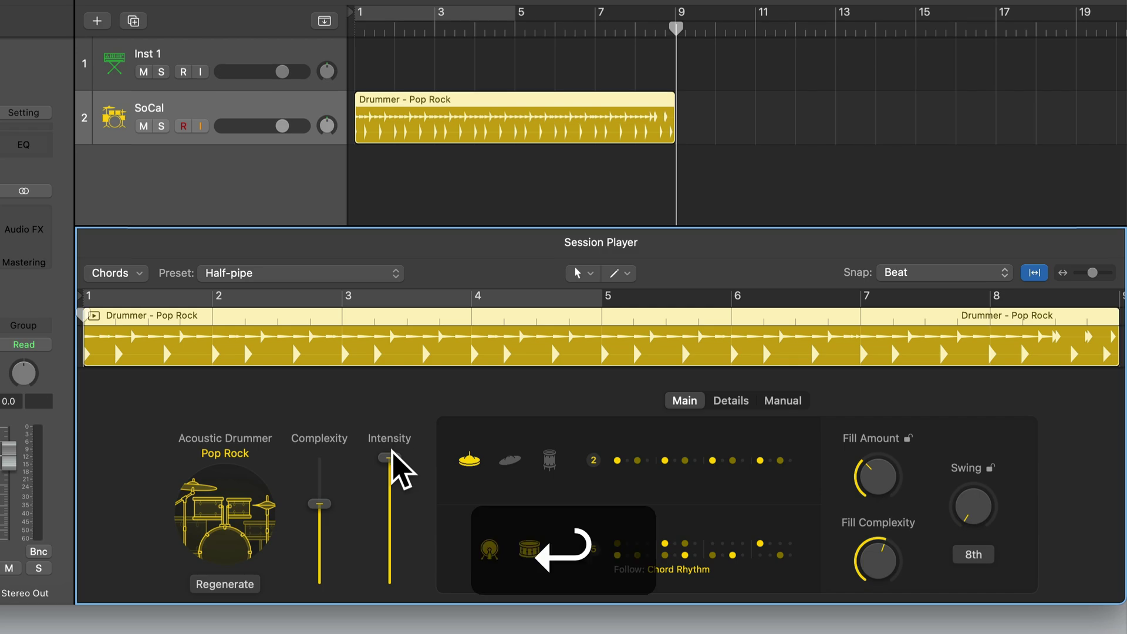
key("space")
left_click_drag(390, 457, 391, 584)
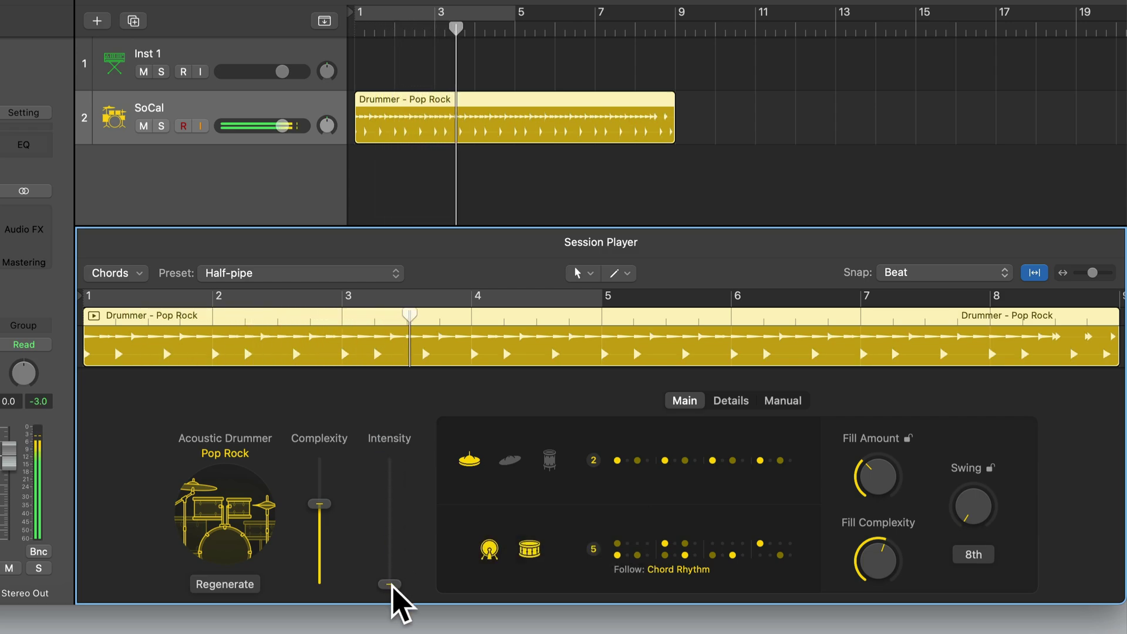
left_click_drag(392, 586, 393, 506)
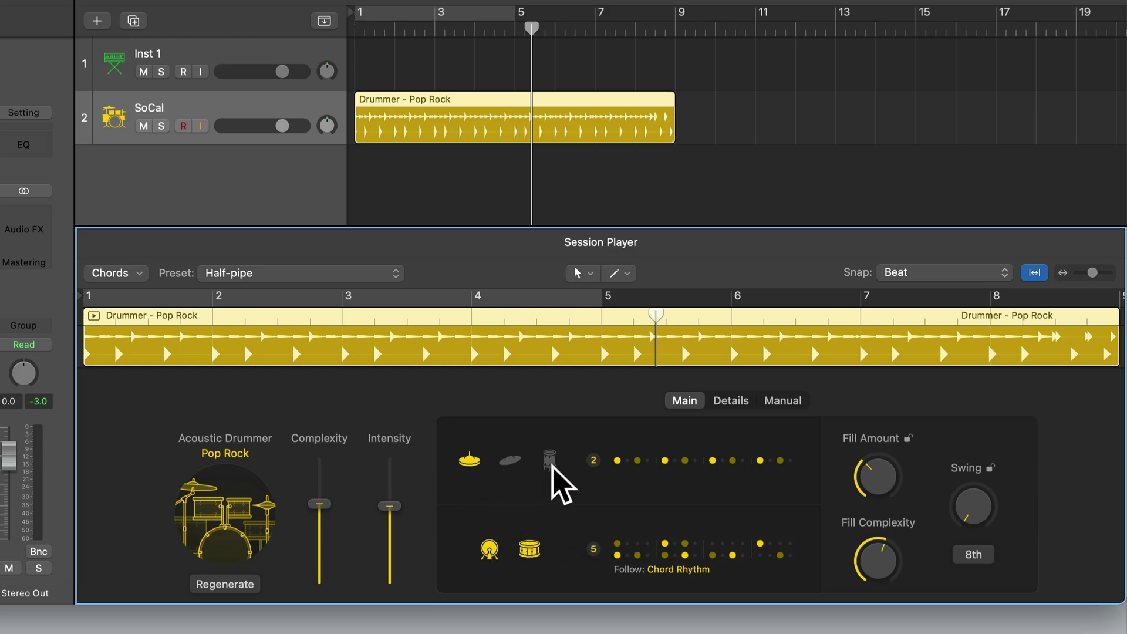
- Try alternatives to the hi-hat and mute the kick and snare, restoring the original kit pieces
left_click(470, 459)
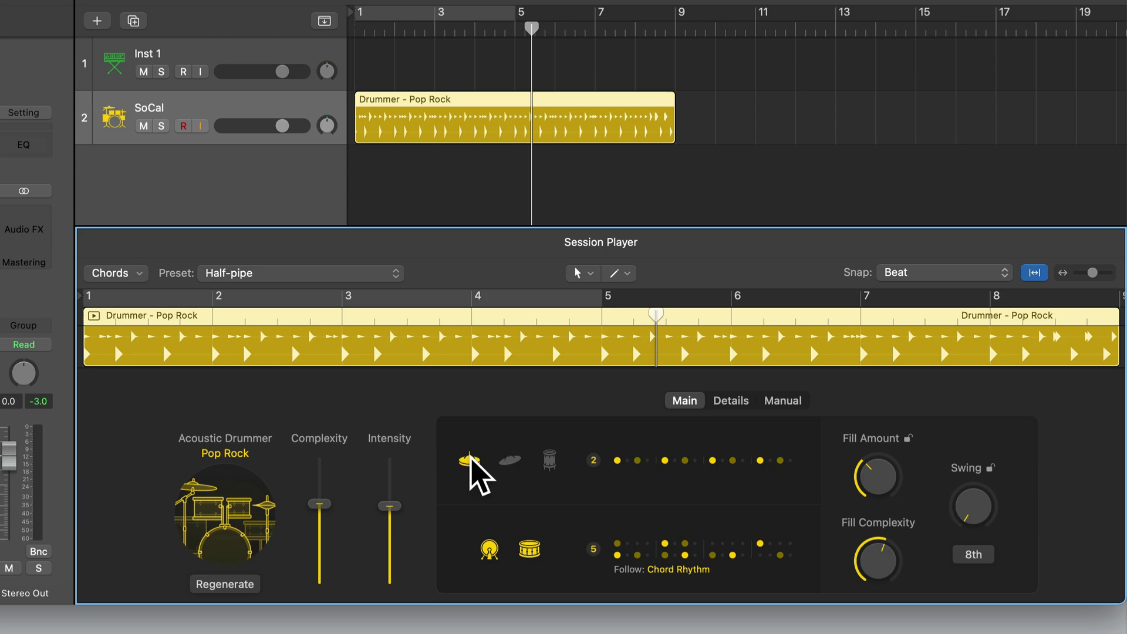
left_click(489, 550)
left_click(529, 552)
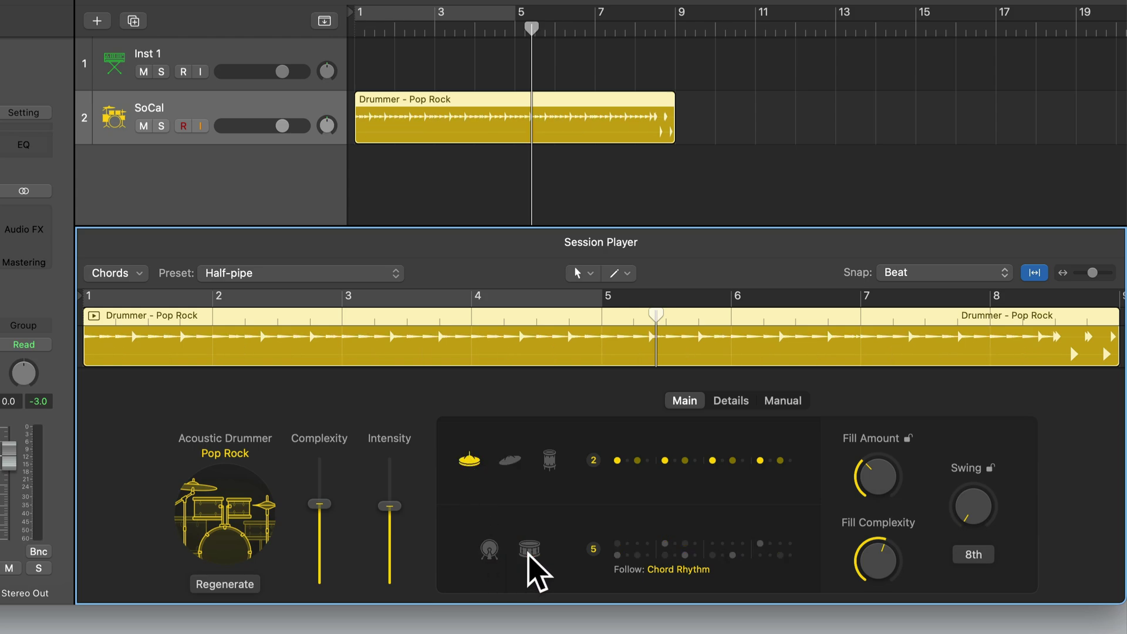
left_click(528, 552)
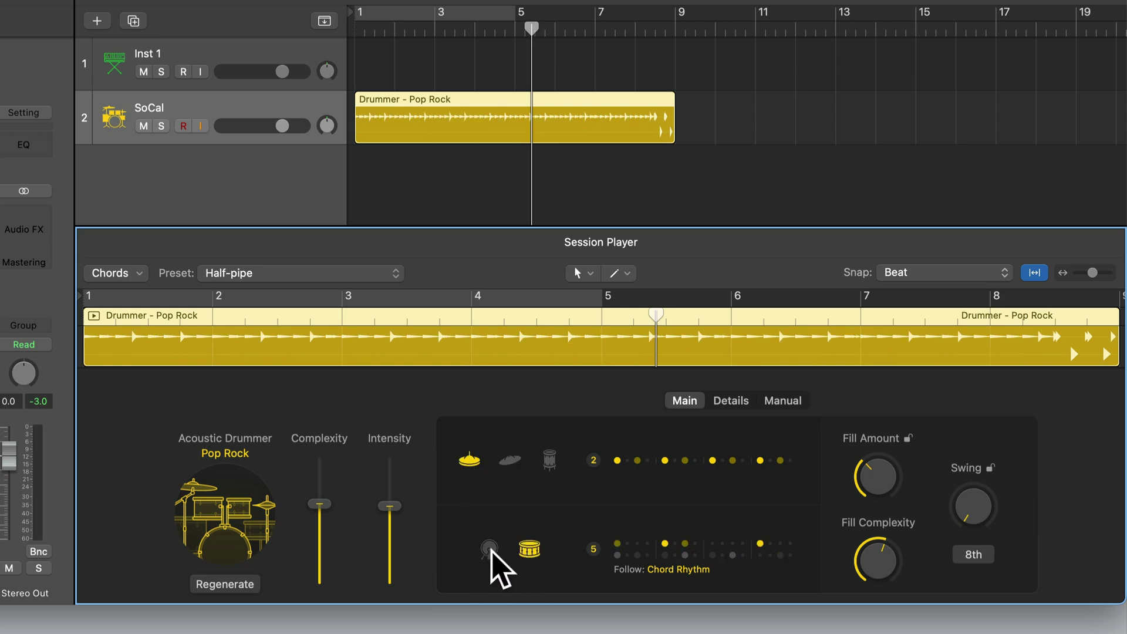
left_click(489, 550)
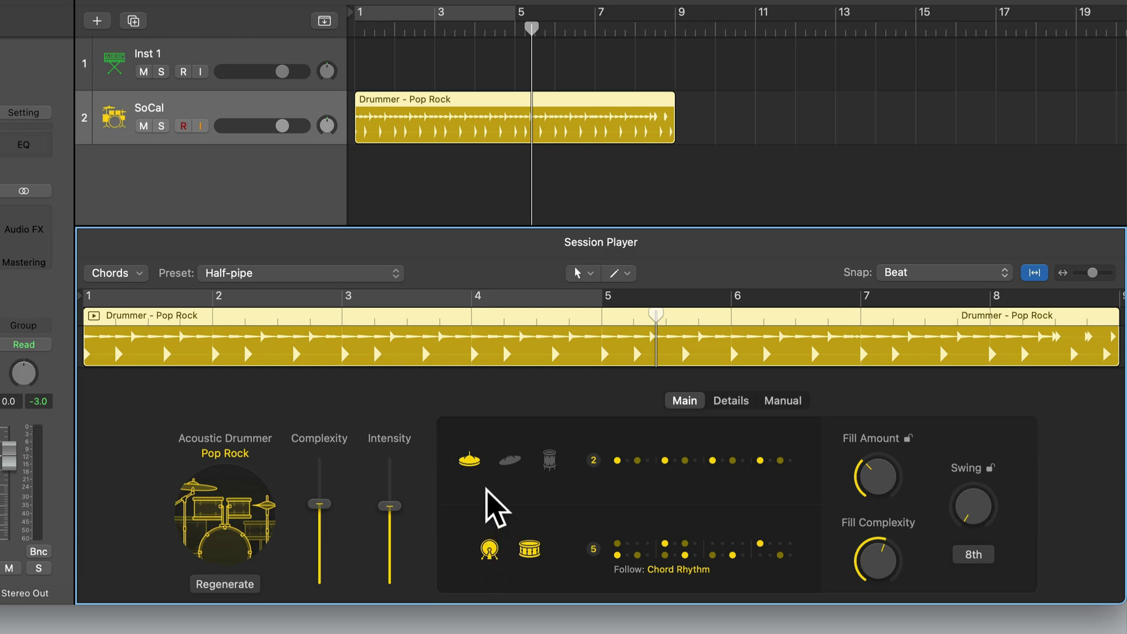
left_click(548, 461)
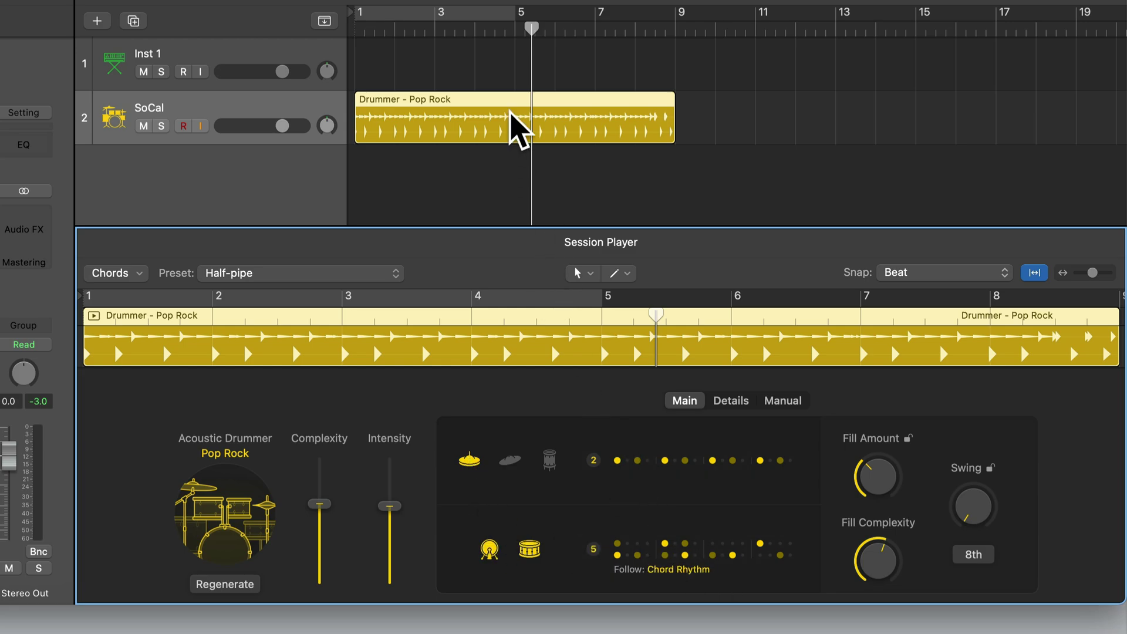
- Turn on the cycle area, extend it over the whole drummer region from bar 1 to bar 9, and start looped playback
left_click(481, 14)
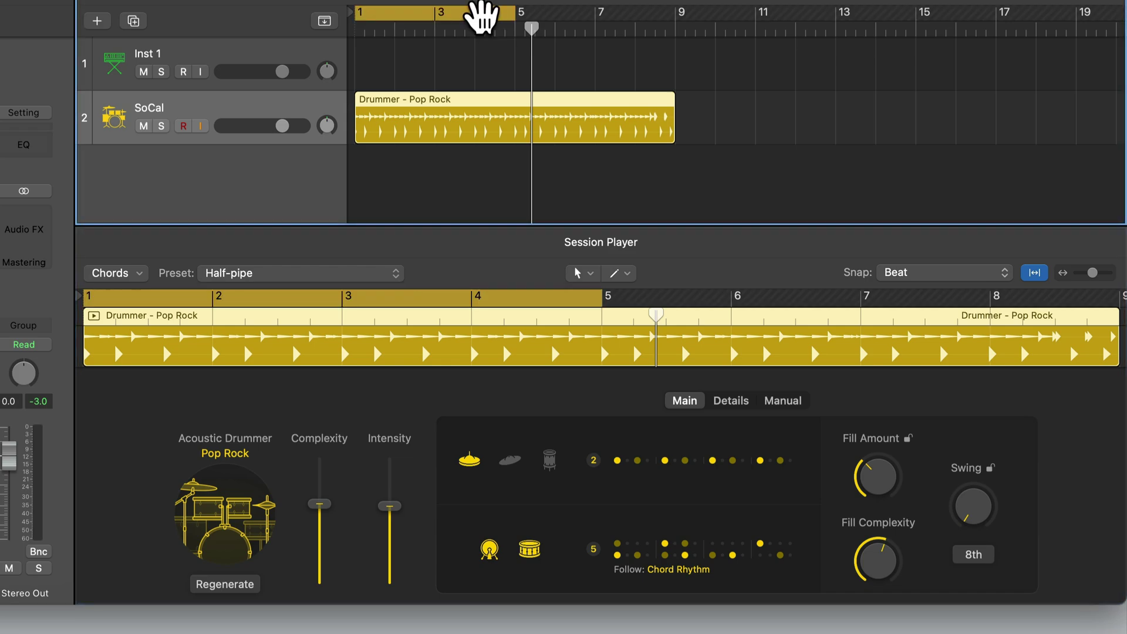
left_click_drag(515, 15, 675, 12)
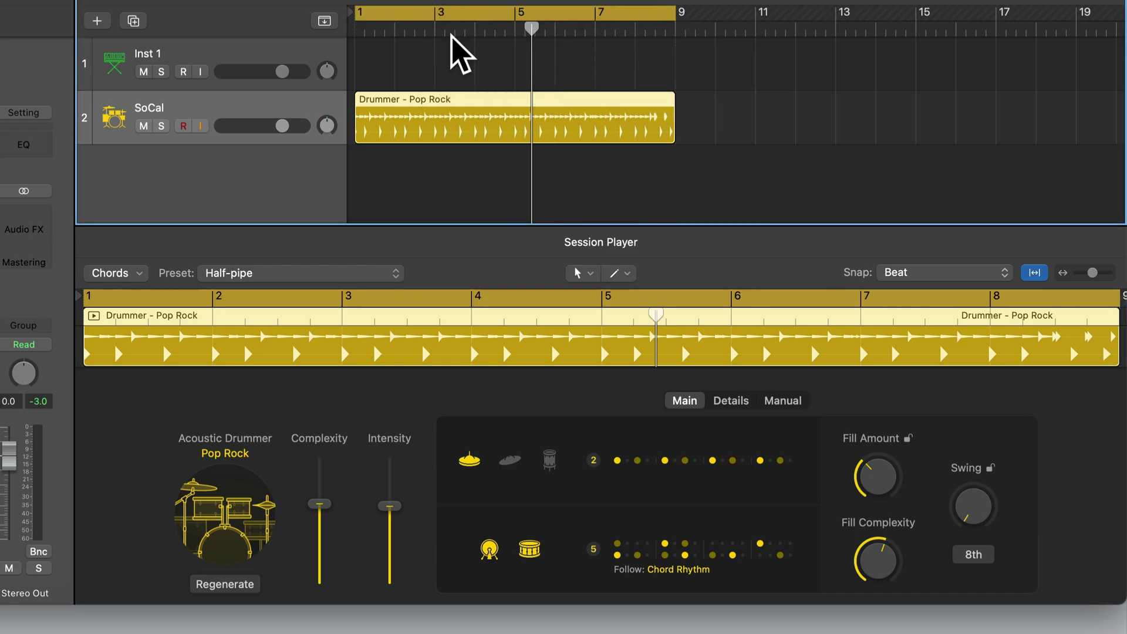
key("space")
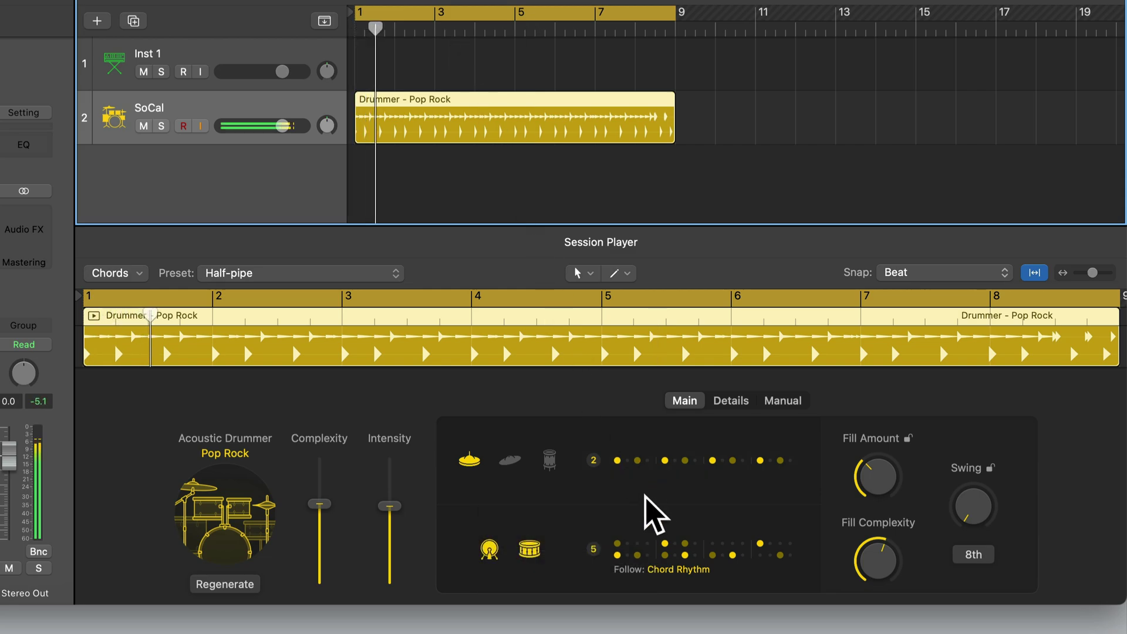
- Audition kick and snare pattern 2 and choose pattern 7 during looped playback
left_click(661, 567)
left_click(660, 567)
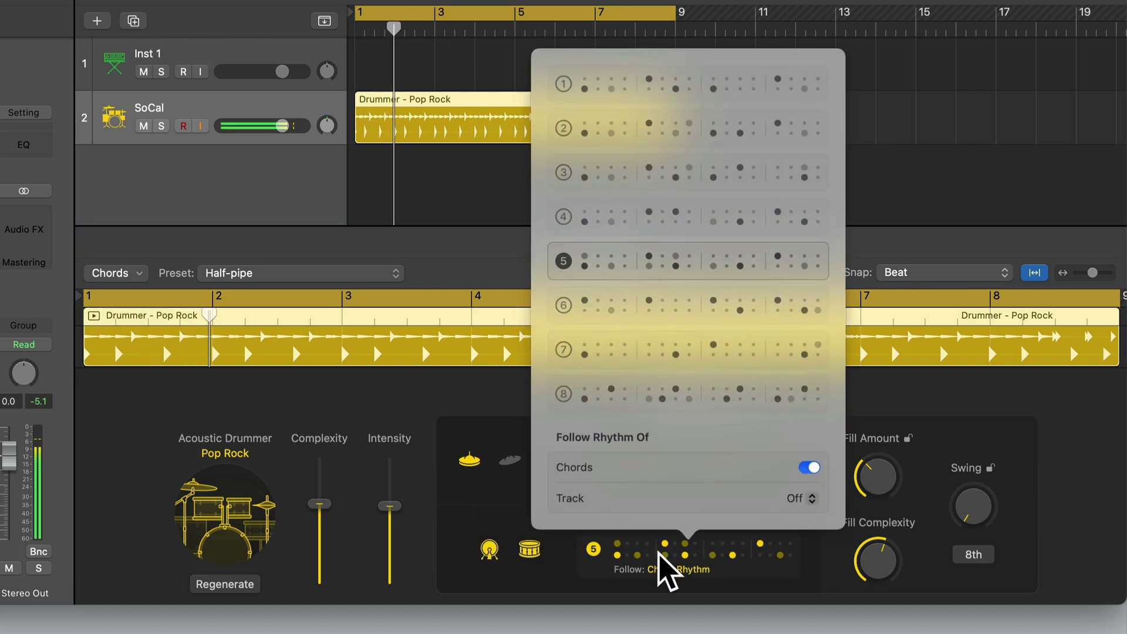
left_click(609, 136)
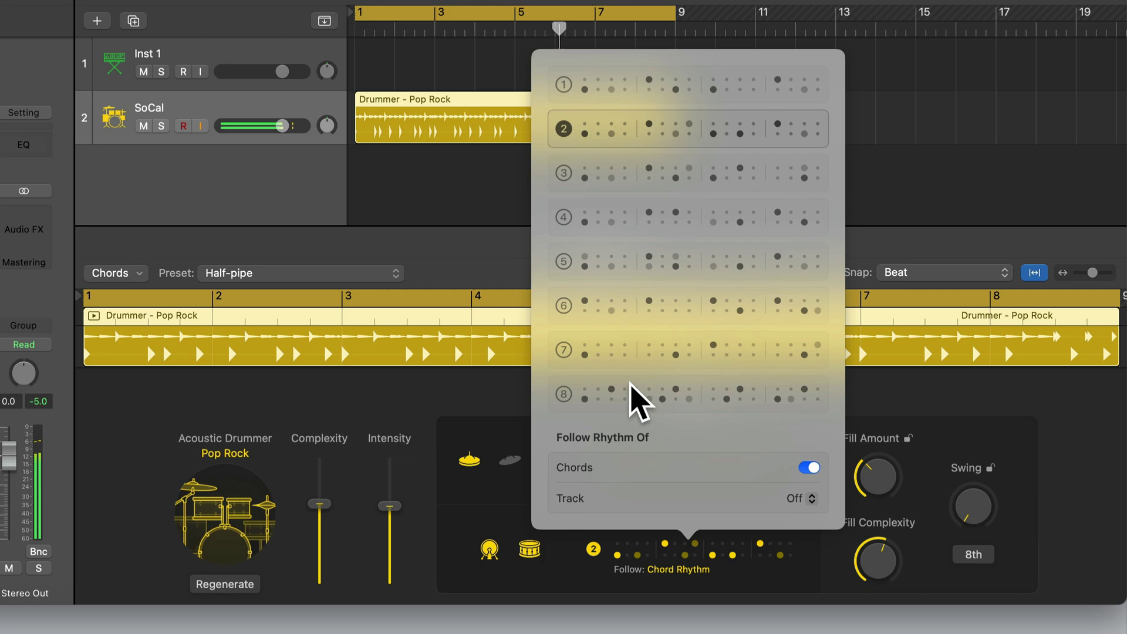
left_click(630, 346)
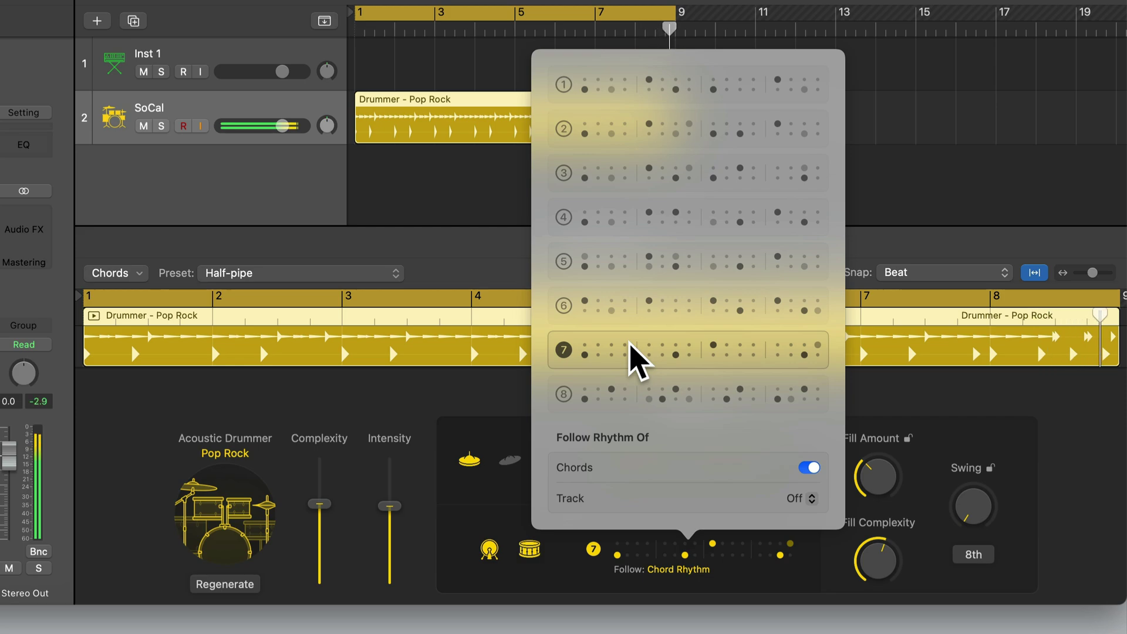
left_click(504, 476)
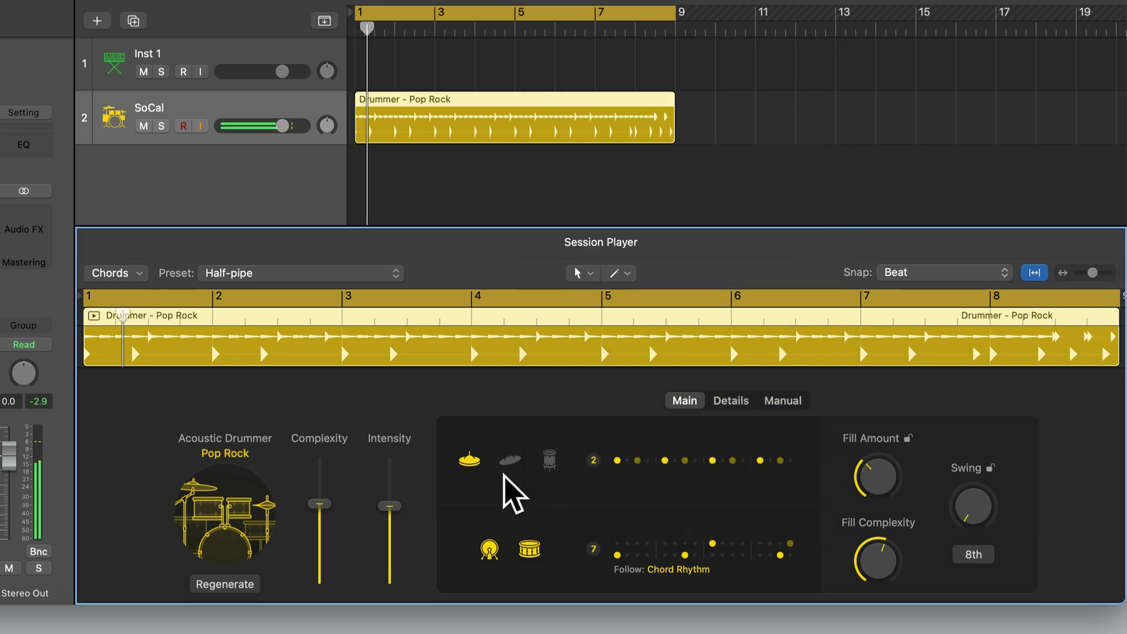
- Audition hi-hat pattern 3 and choose pattern 4 during looped playback
left_click(639, 458)
left_click(621, 353)
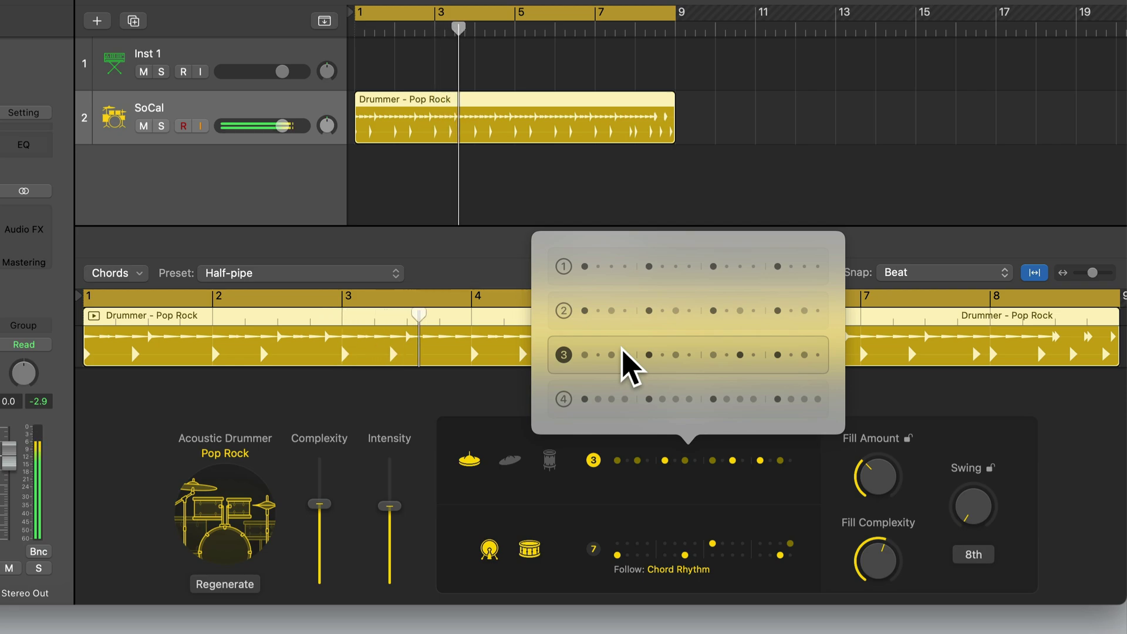
left_click(638, 399)
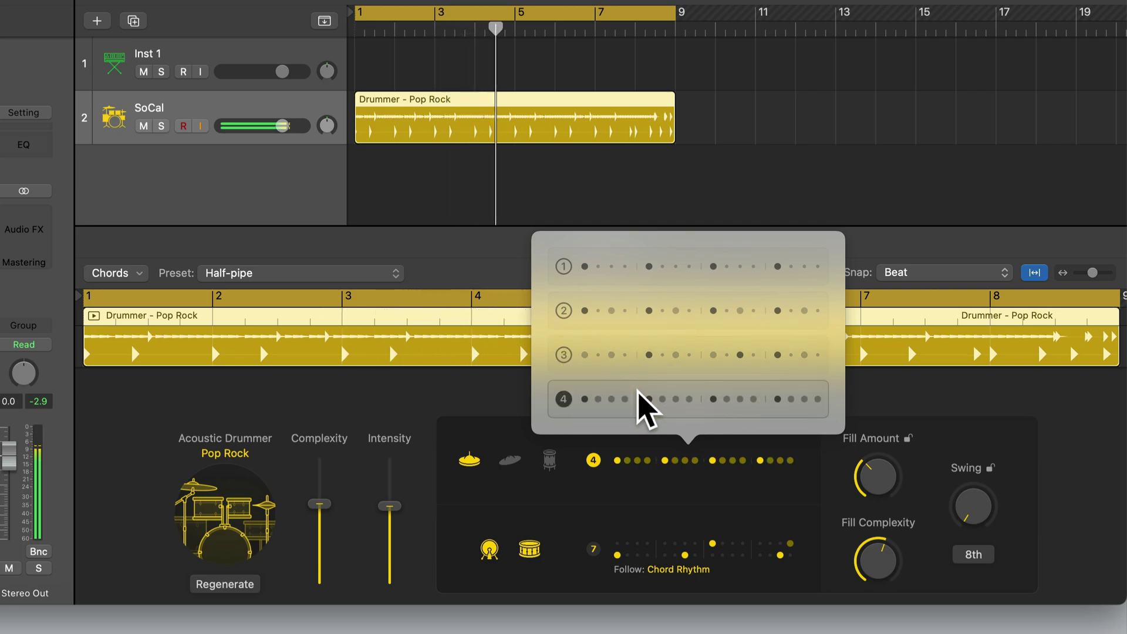
- Switch the drummer from hi-hat to cymbals and select cymbal pattern 4
left_click(509, 456)
left_click(647, 460)
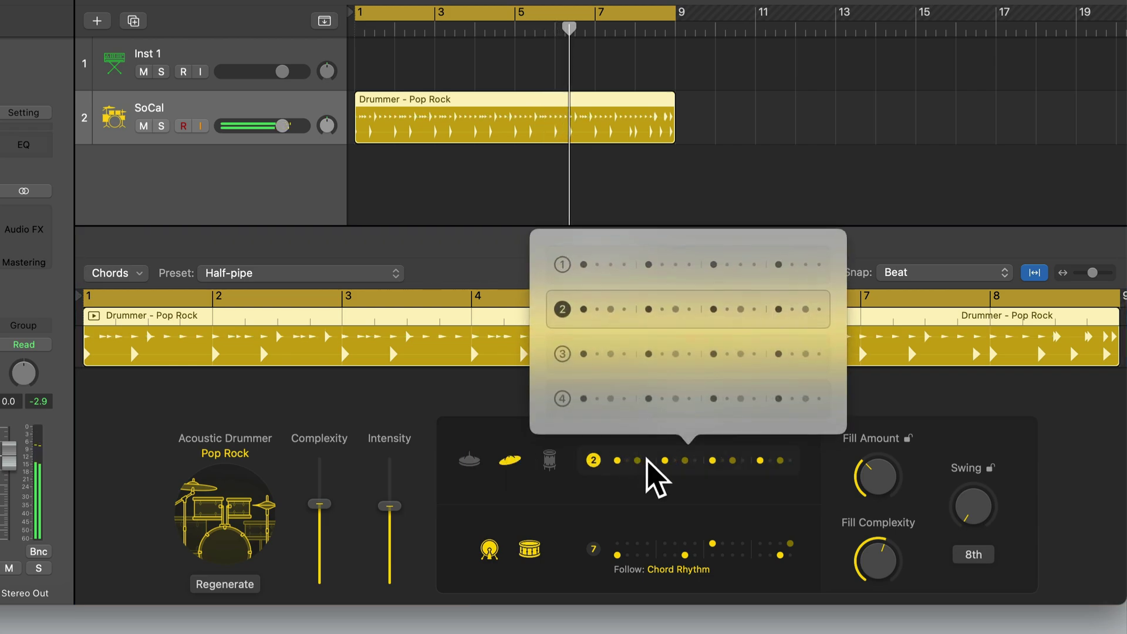
left_click(642, 400)
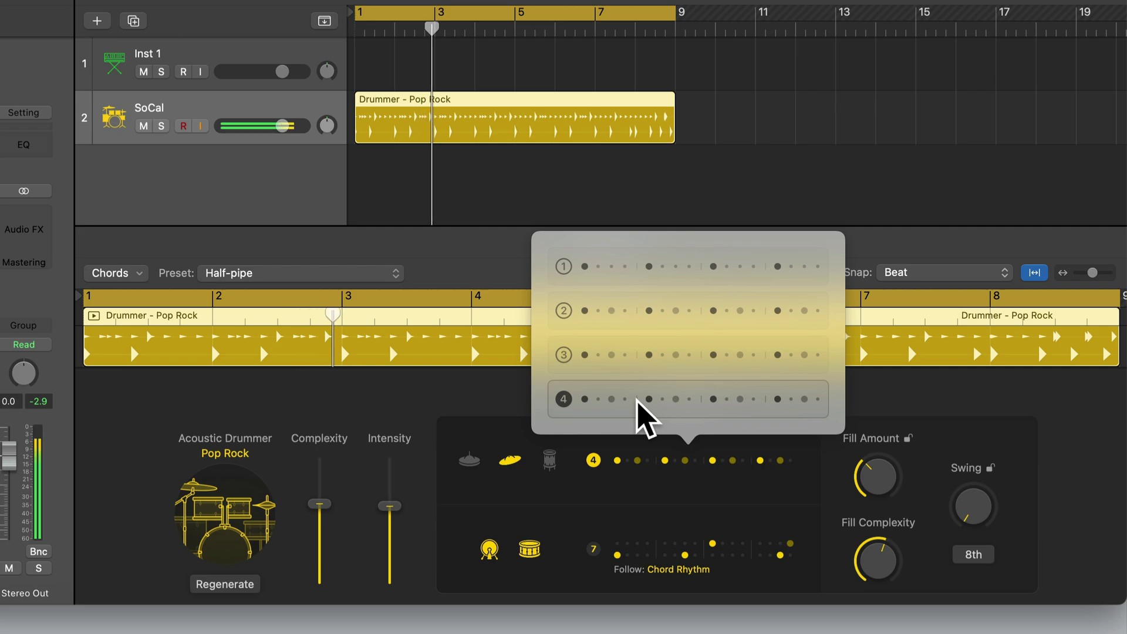
- Audition cymbal pattern 1, switch the drummer to toms, and audition tom patterns 3 and 2 during looped playback
left_click(638, 267)
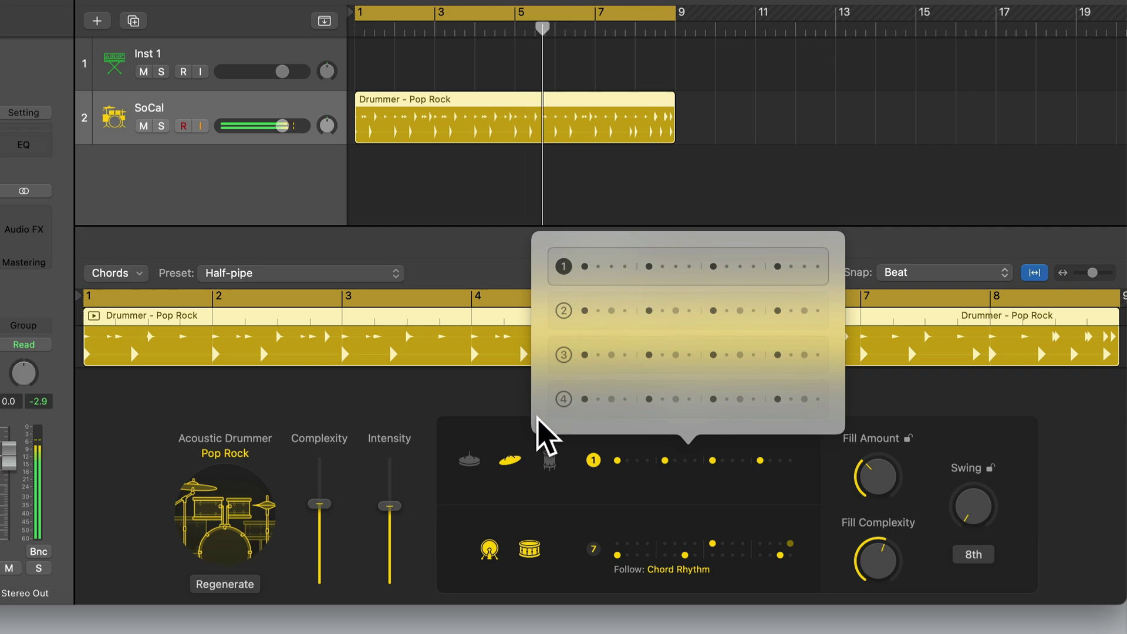
left_click(549, 459)
left_click(642, 468)
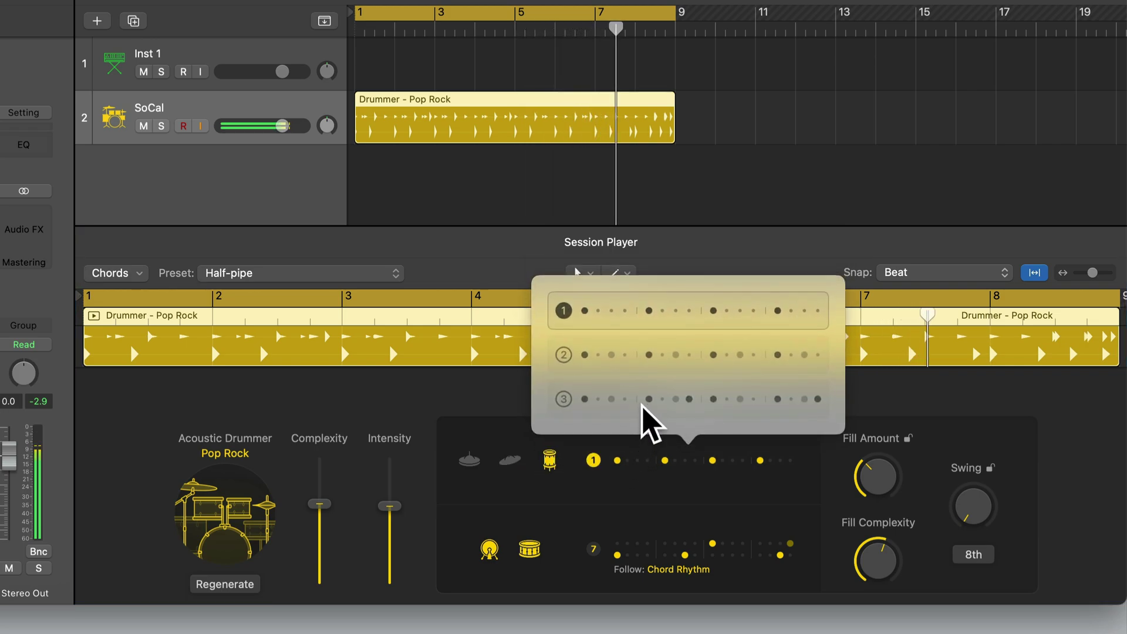
left_click(643, 405)
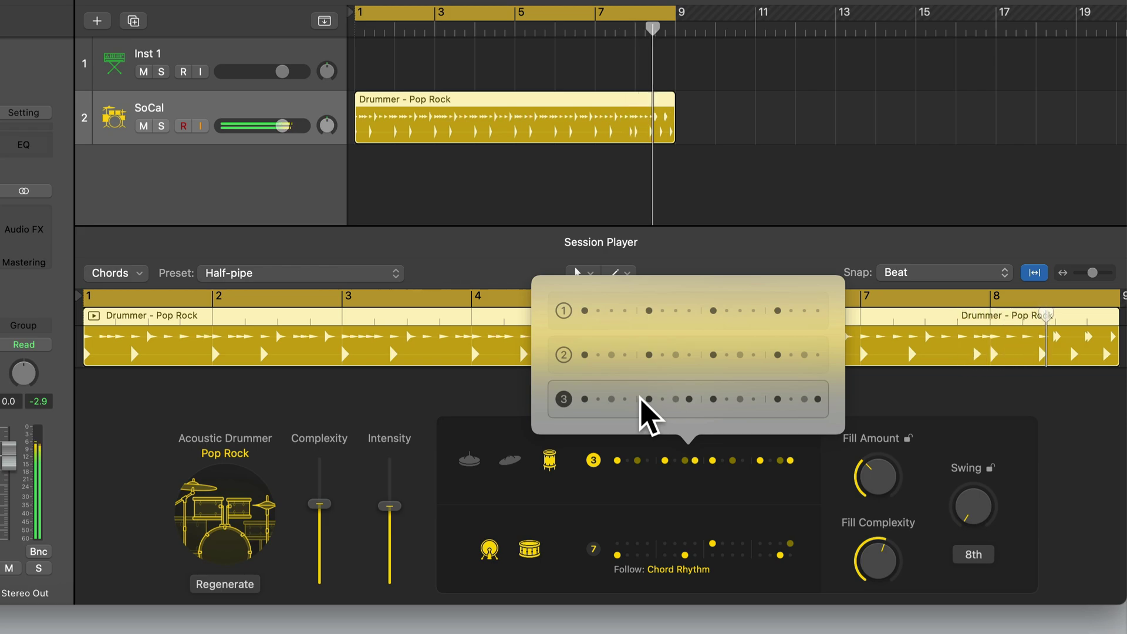
left_click(666, 355)
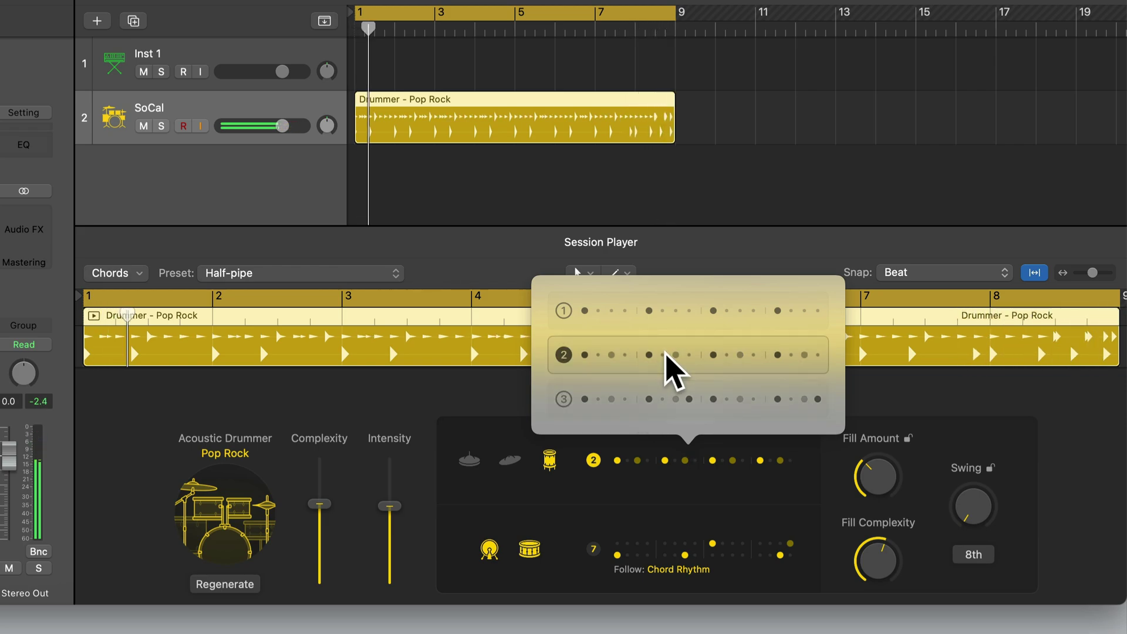
- Switch the drummer back to the hi-hat and choose hi-hat pattern 2
left_click(469, 460)
left_click(639, 460)
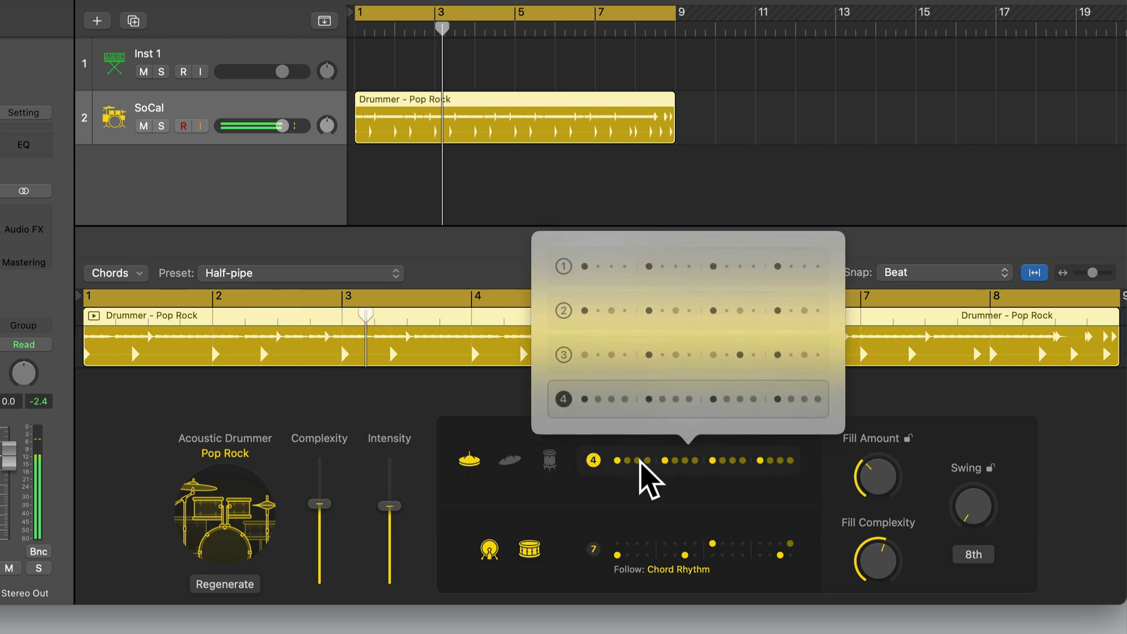
left_click(648, 318)
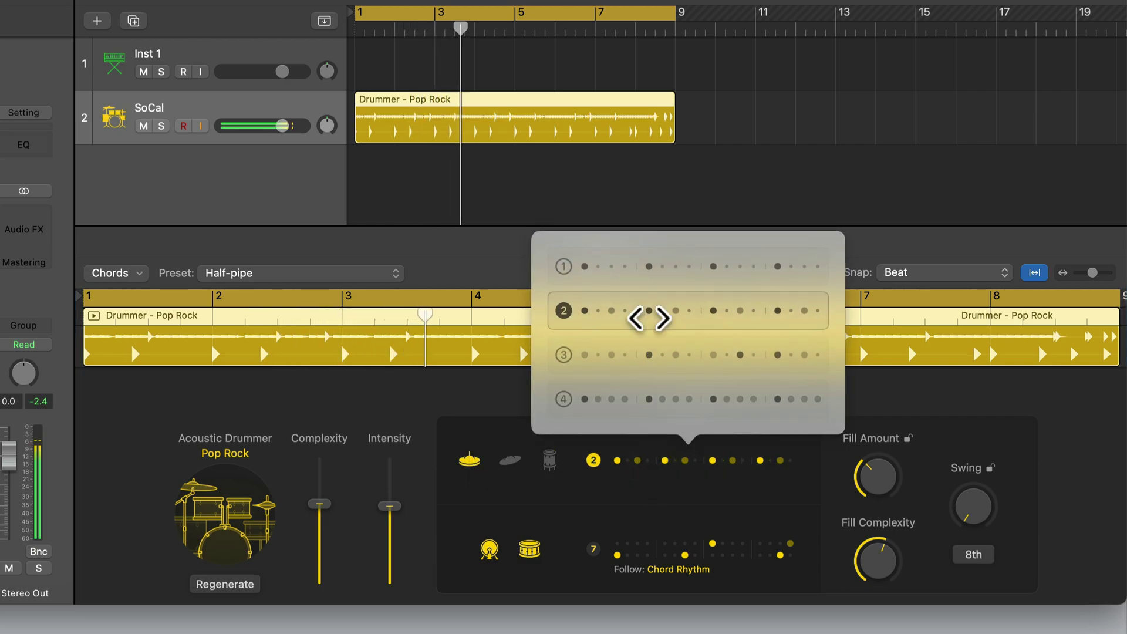
left_click(576, 494)
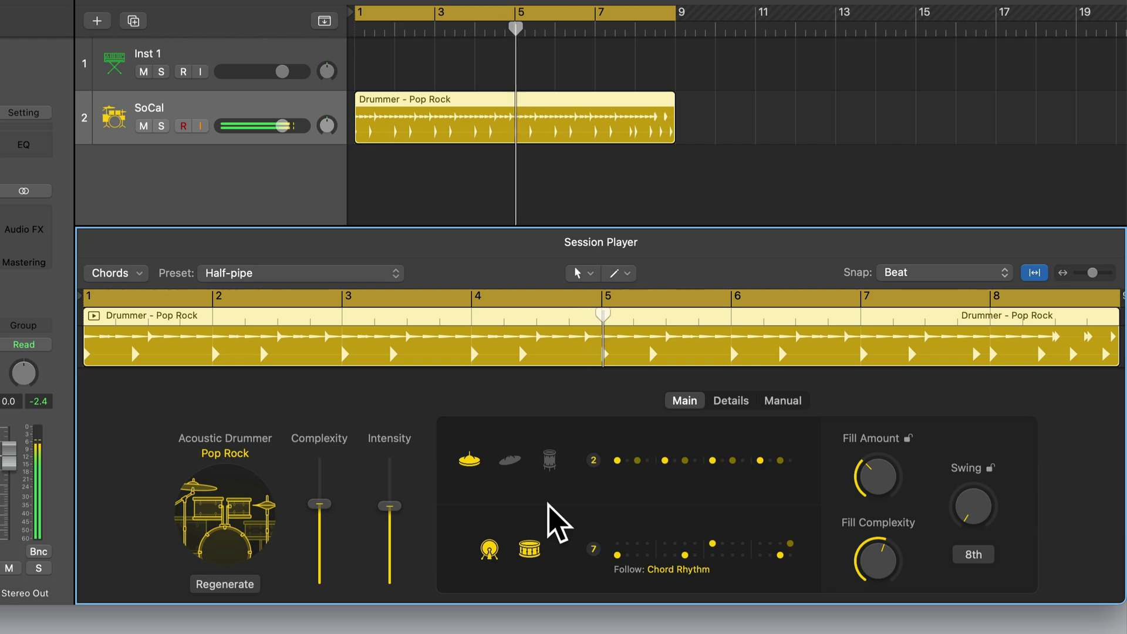
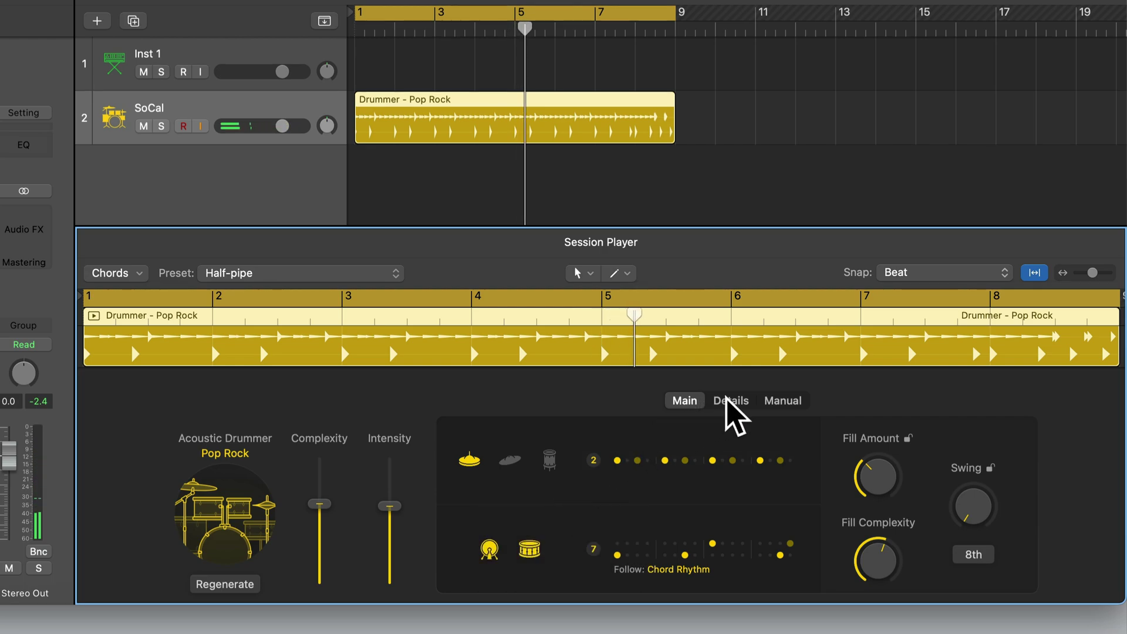
- Create a one-bar manual pattern with kicks on steps 1, 5, 9 and 13 and a snare on step 9
left_click(775, 401)
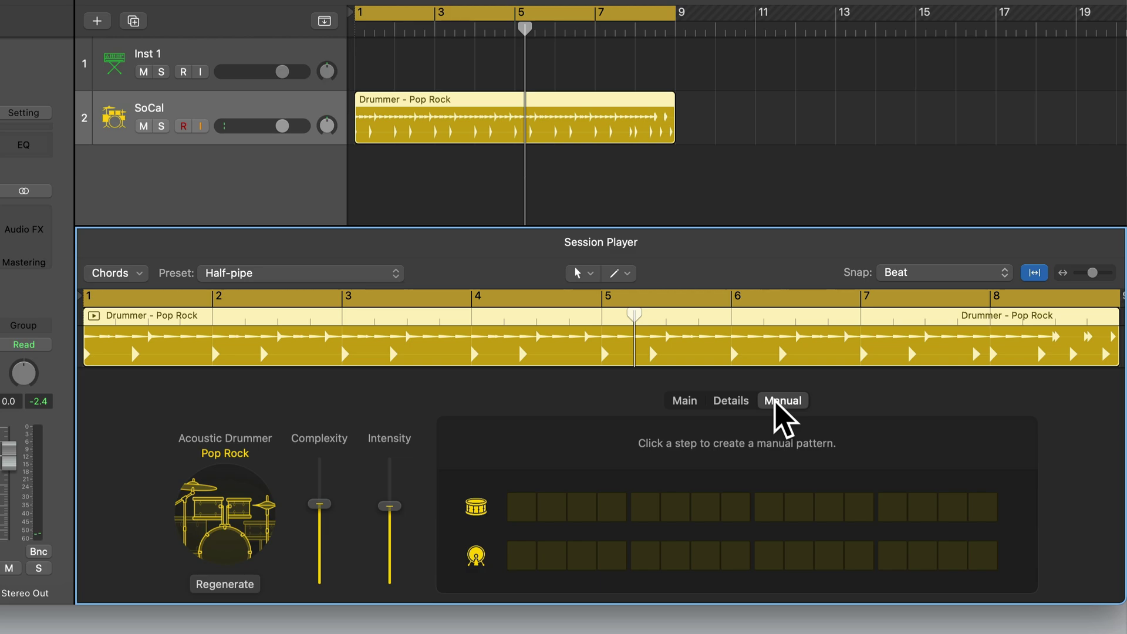
left_click(520, 555)
left_click(645, 555)
left_click(769, 555)
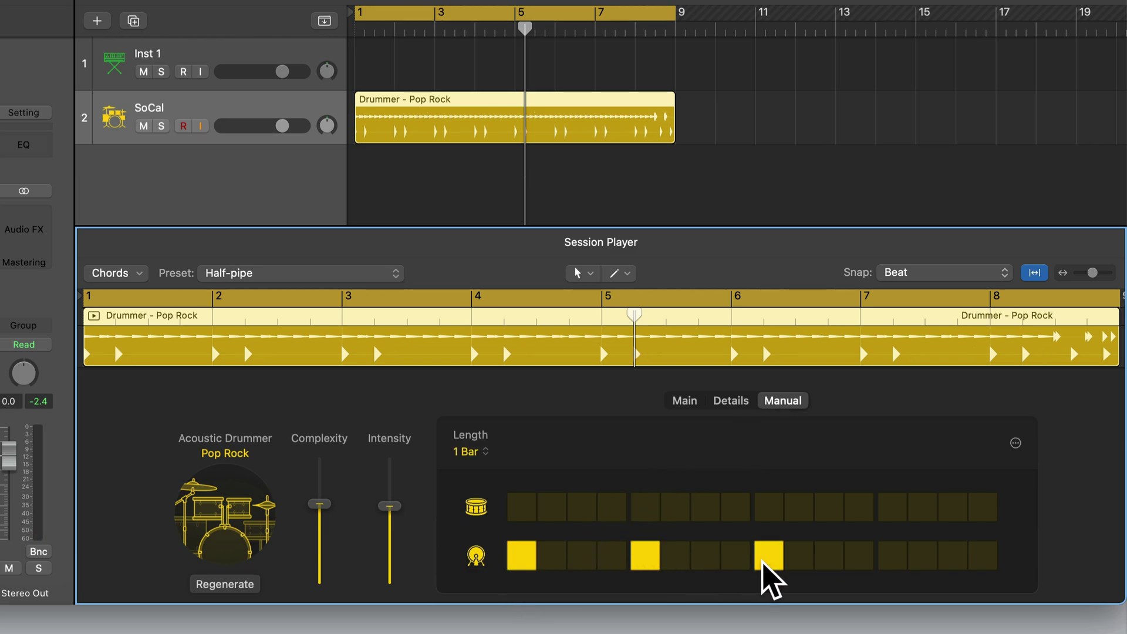
left_click(892, 555)
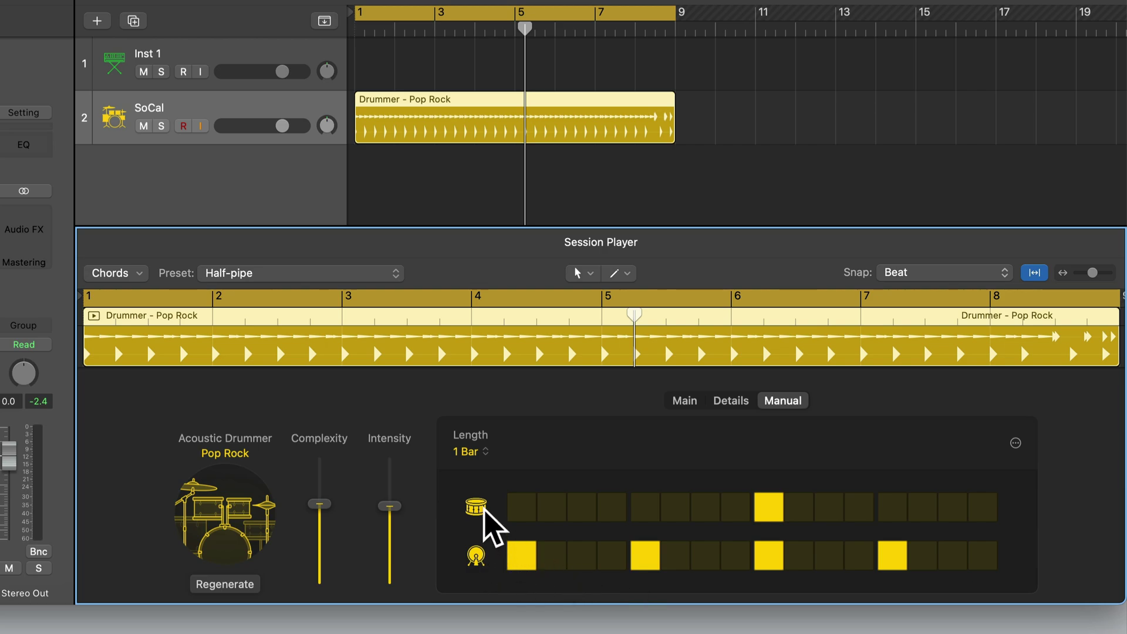
- Play the manual pattern while moving its snare hits to steps 5 and 13 and adding a kick on step 11
key("space")
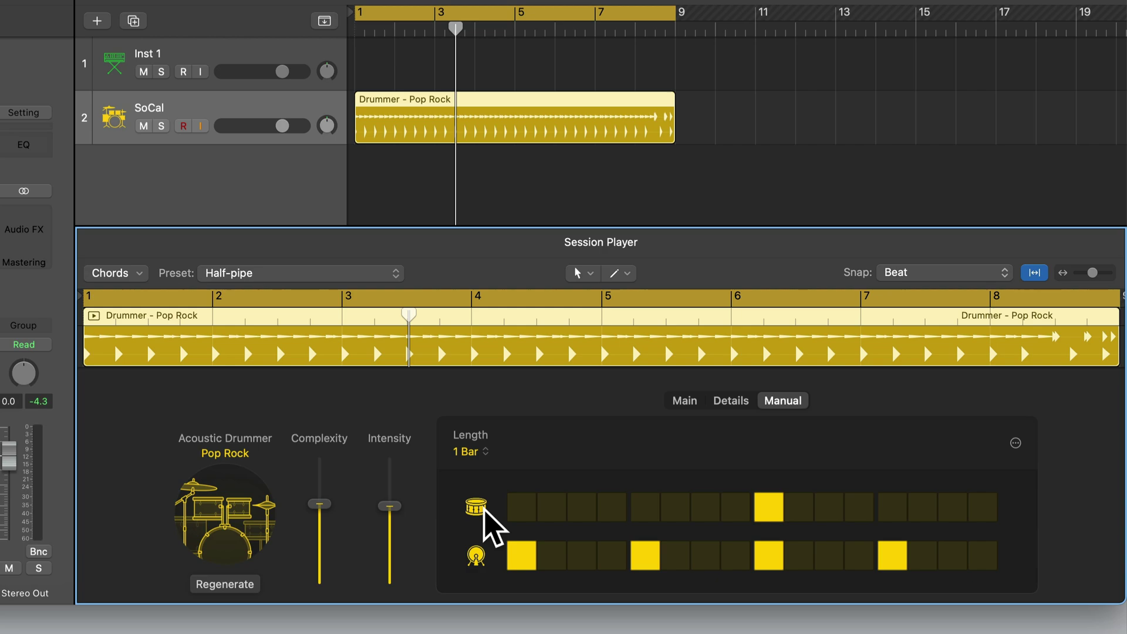
key("space")
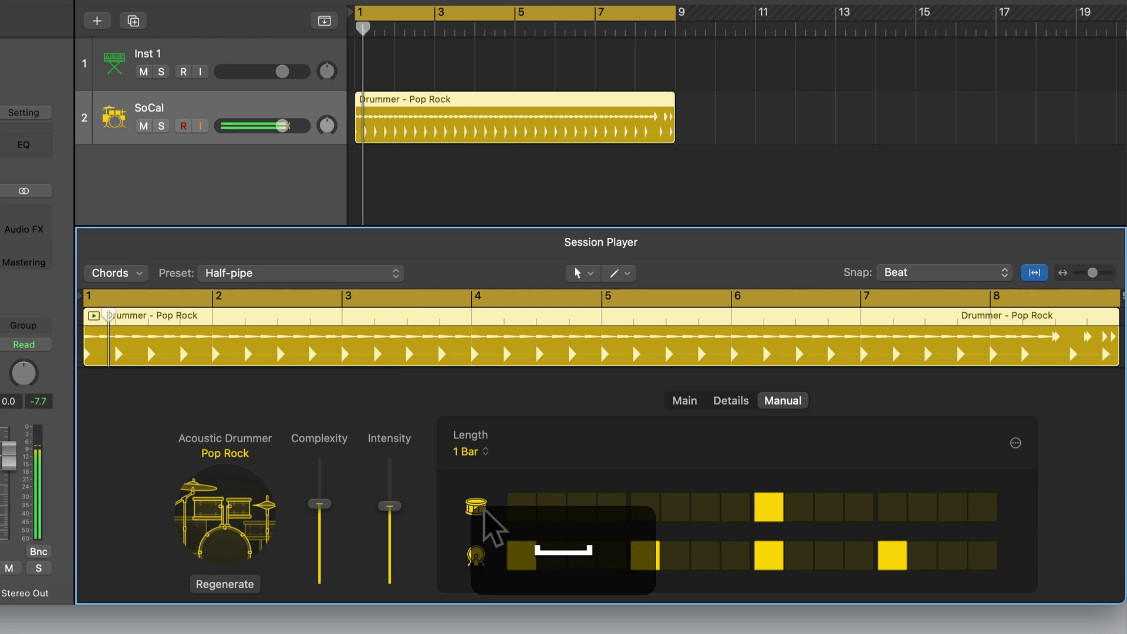
left_click(643, 511)
left_click(769, 509)
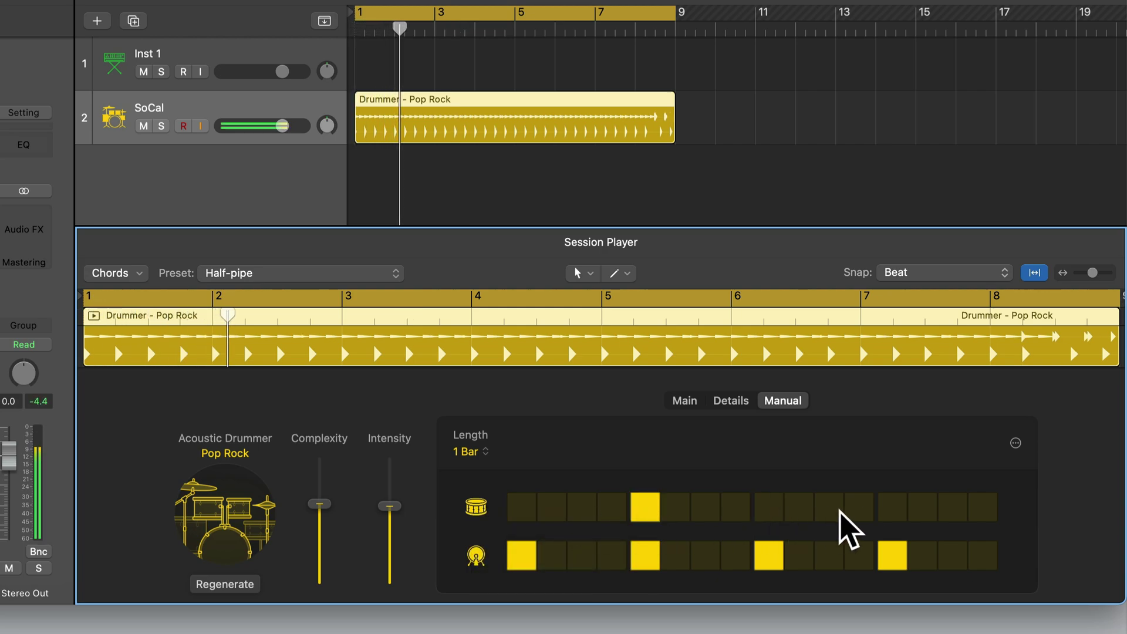
left_click(892, 509)
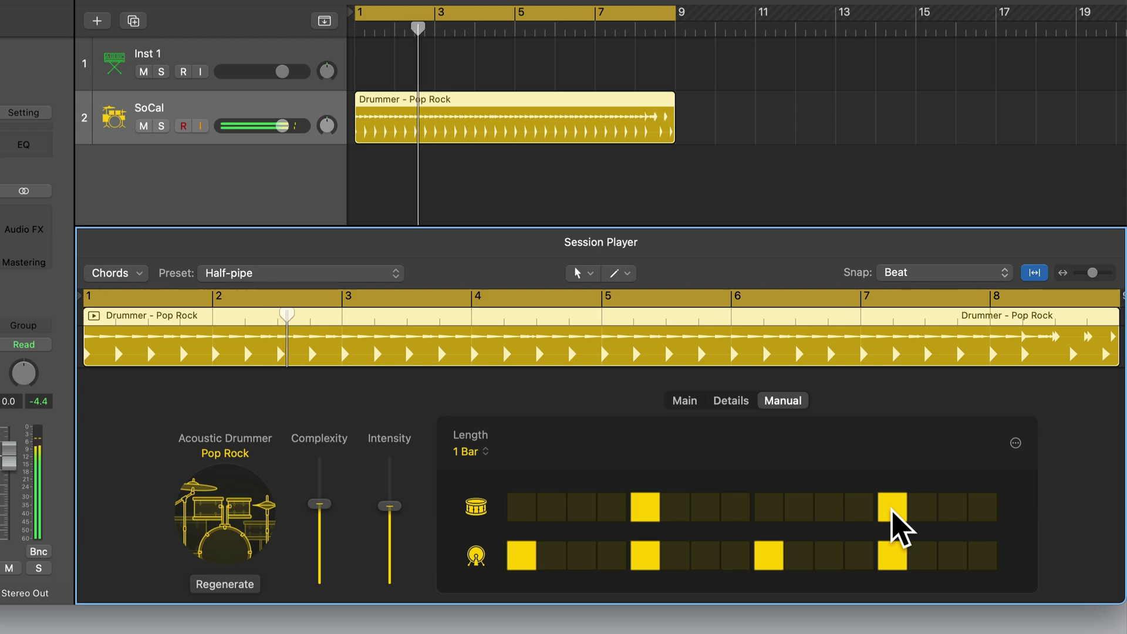
left_click(828, 557)
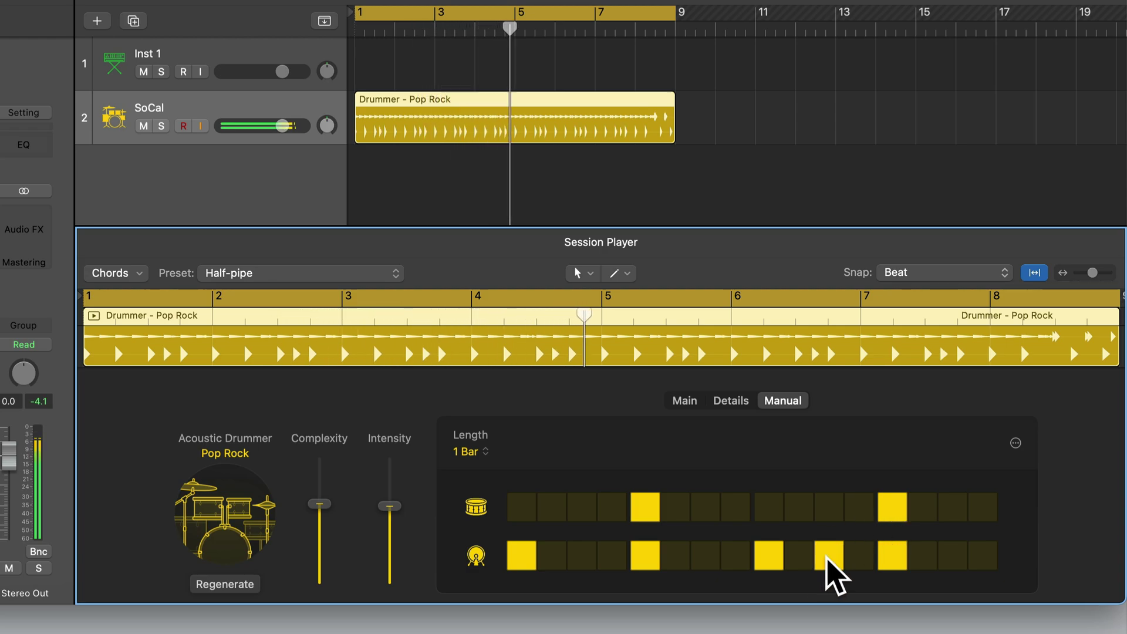
key("space")
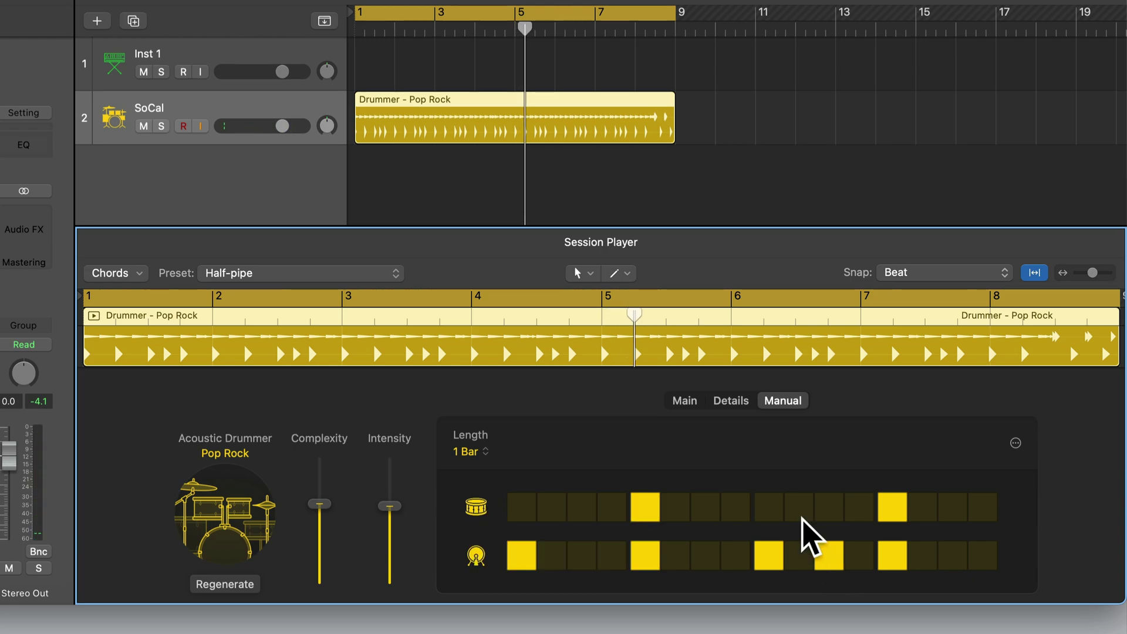
- Return to the main drummer settings, try a Fill Amount of 95%, and reduce it to a low amount
left_click(690, 404)
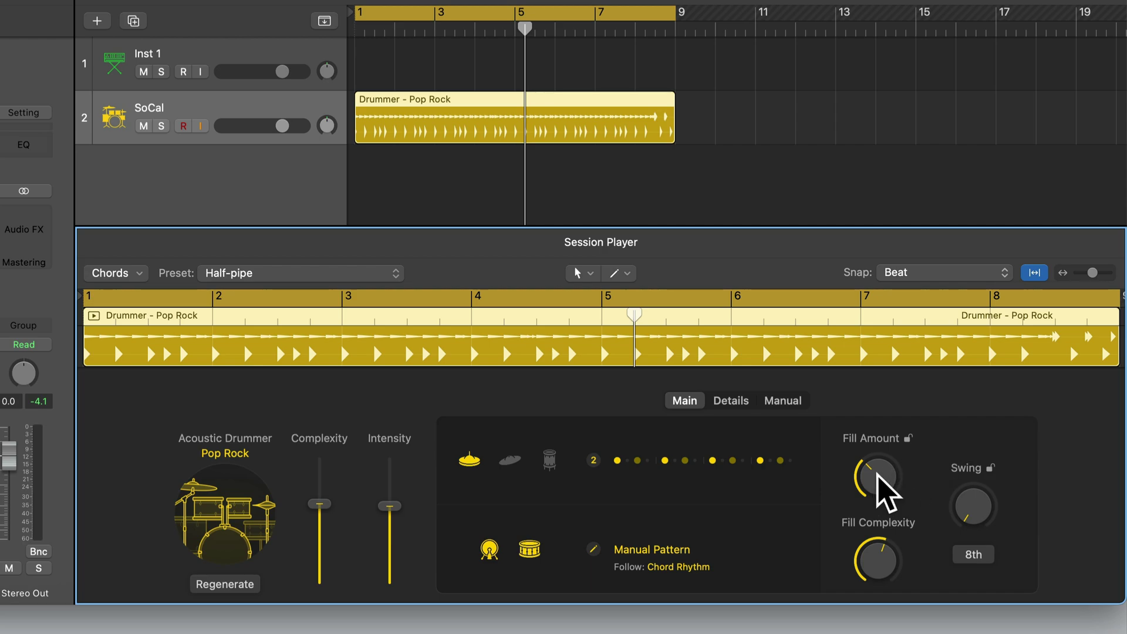
left_click_drag(879, 478, 932, 325)
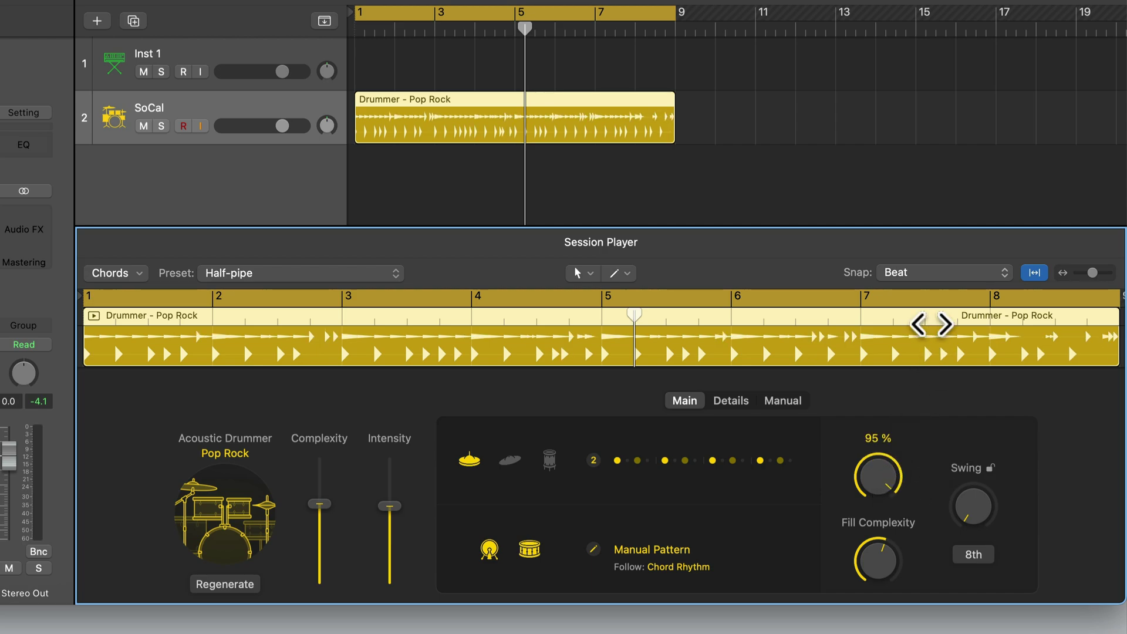
left_click_drag(875, 474, 878, 631)
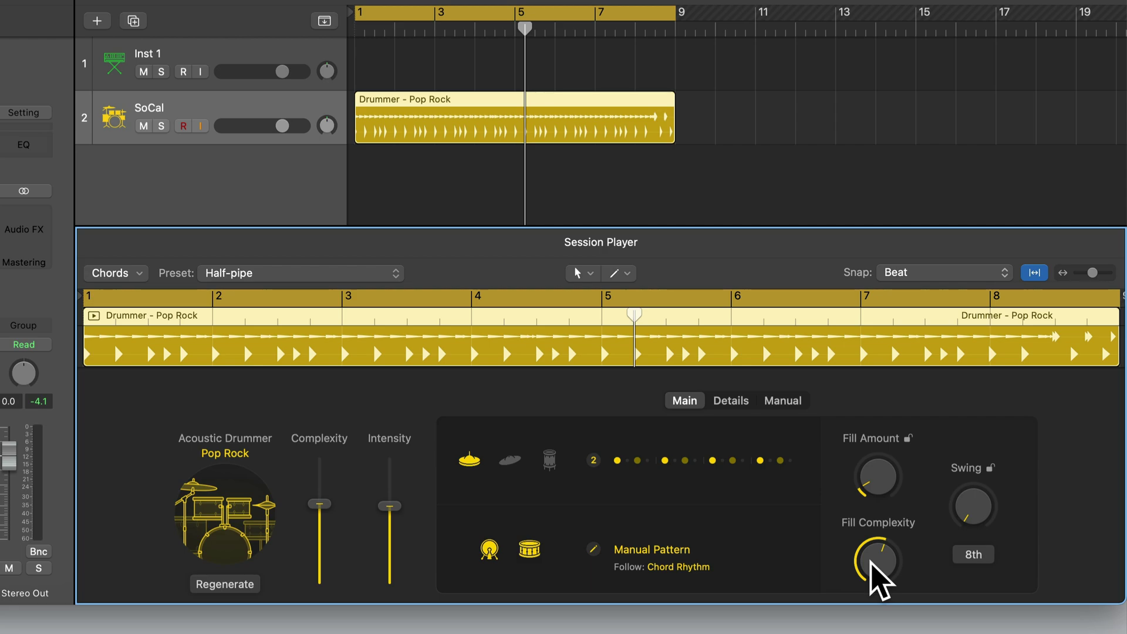
- Try Fill Complexity at 100% and 1%, and set it to 27%
left_click_drag(870, 564, 903, 449)
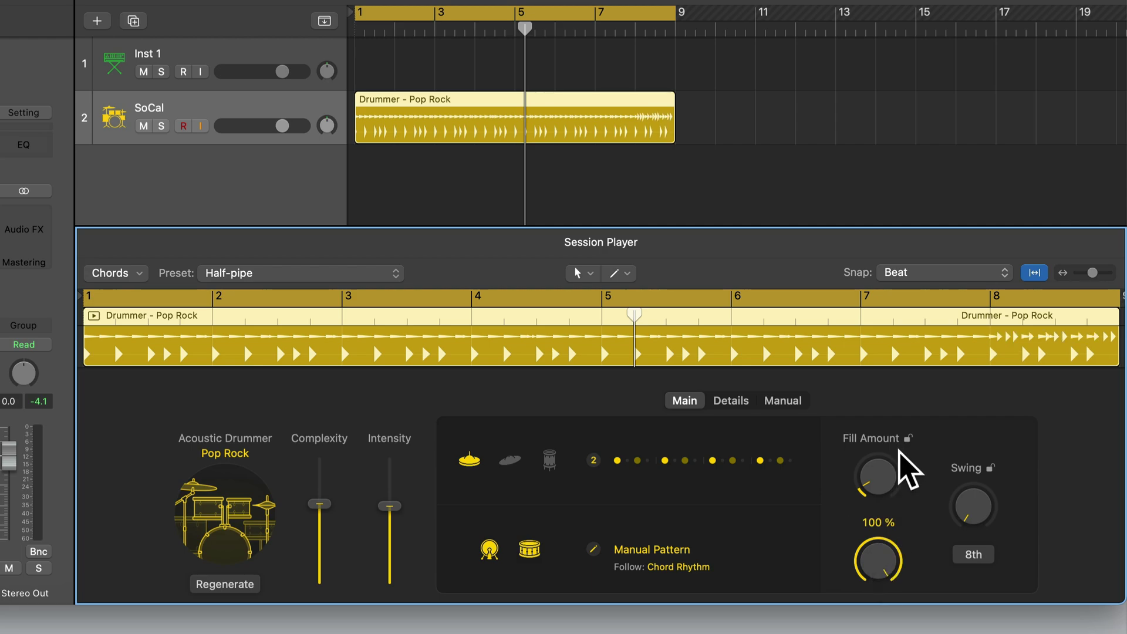
left_click_drag(873, 554, 869, 633)
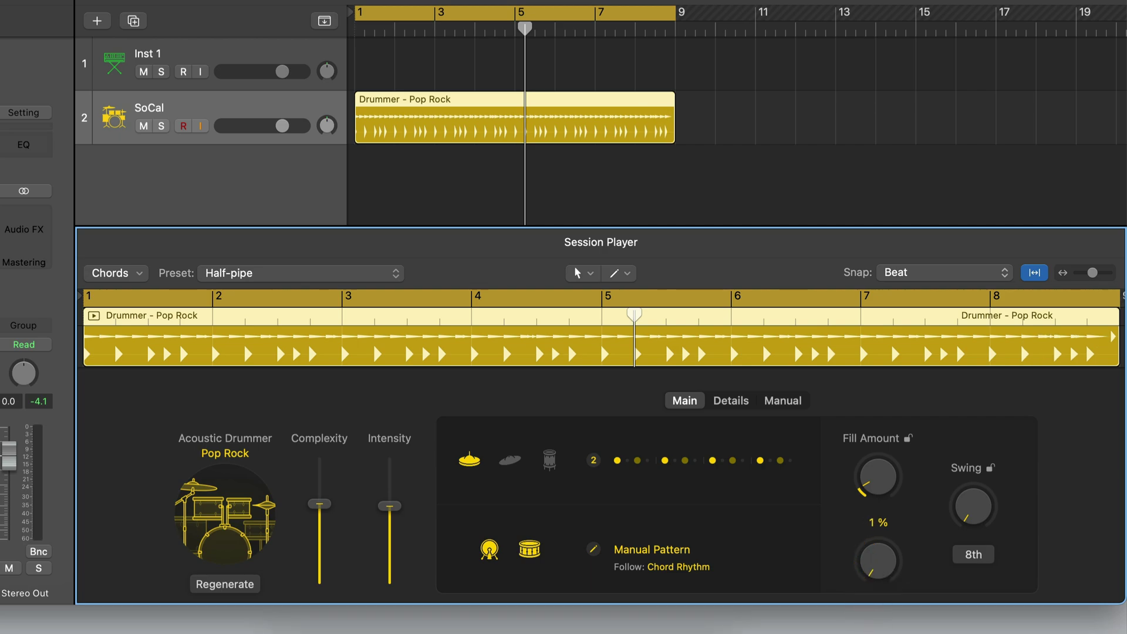
left_click_drag(886, 572, 888, 494)
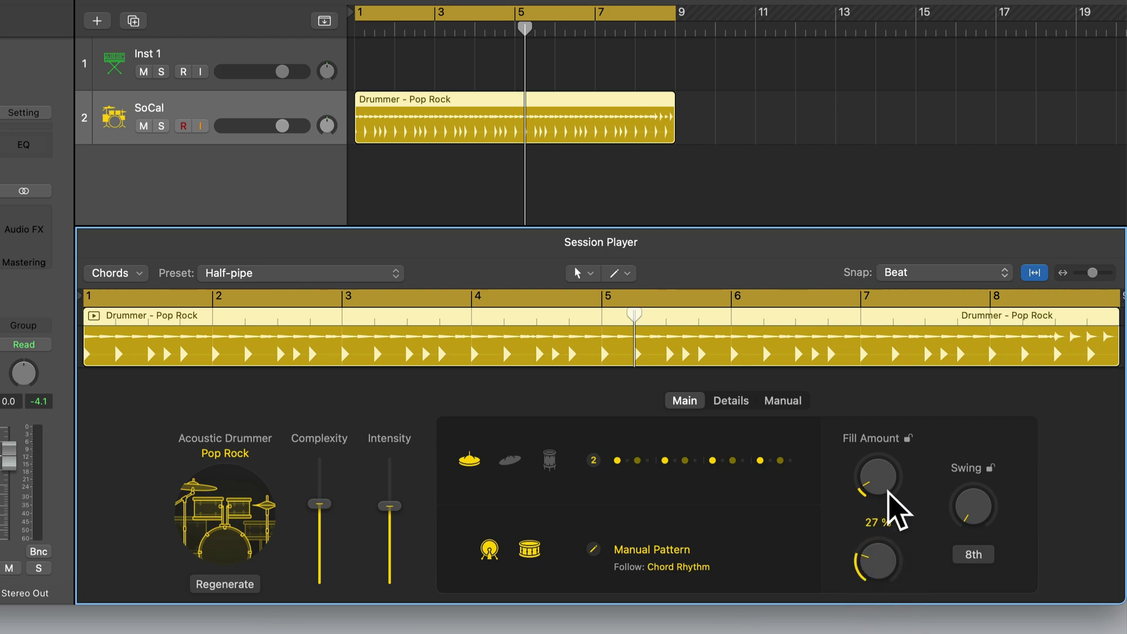
- Raise the drummer's Swing to slightly above halfway and set the swing to 16th notes
left_click_drag(963, 504, 1008, 362)
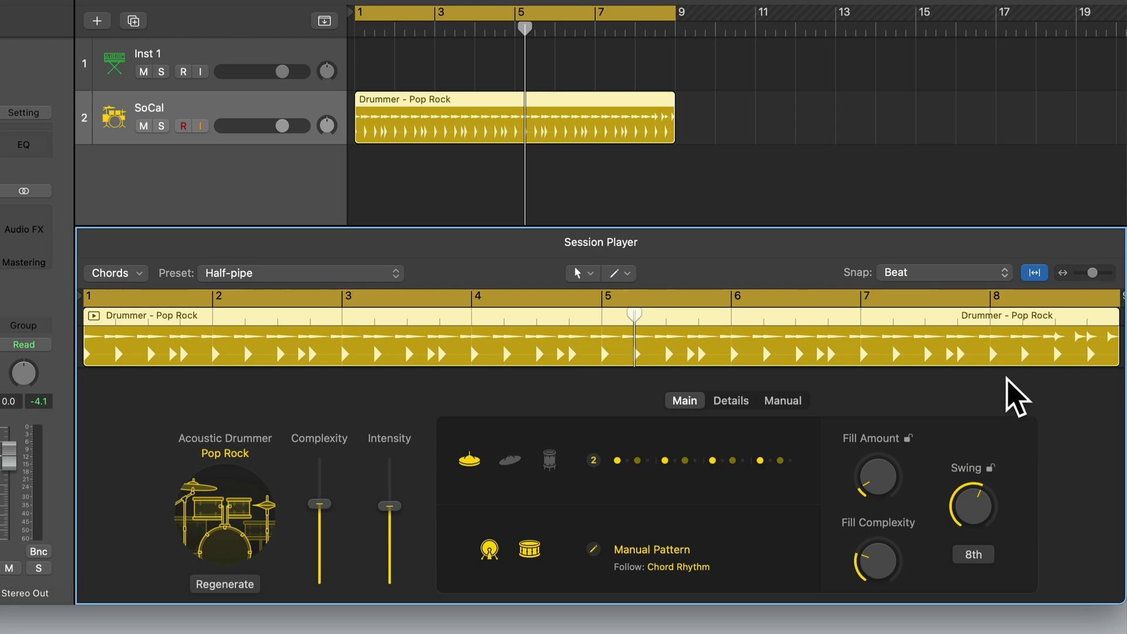
left_click(973, 555)
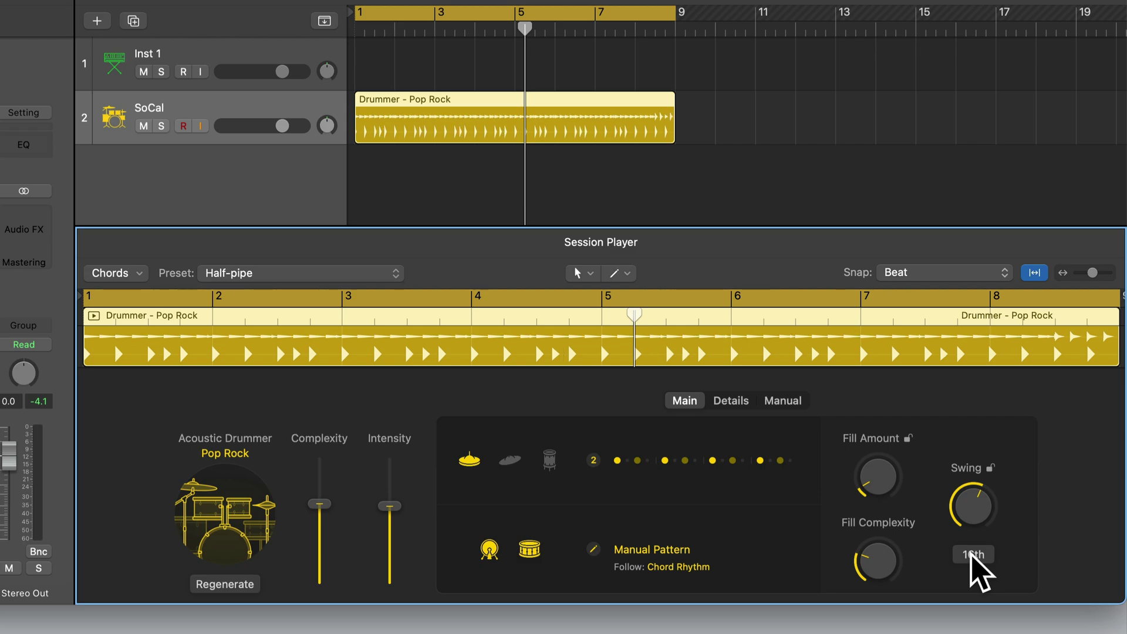
- Lock the fill and swing settings, and unlock both again
left_click(909, 439)
left_click(989, 469)
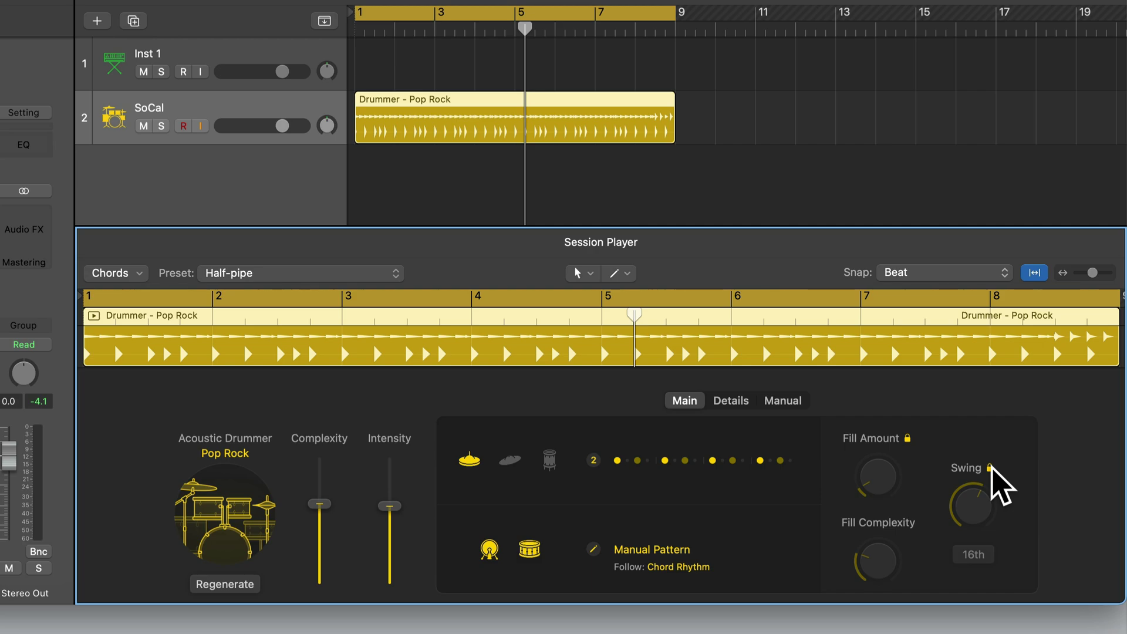
left_click(989, 468)
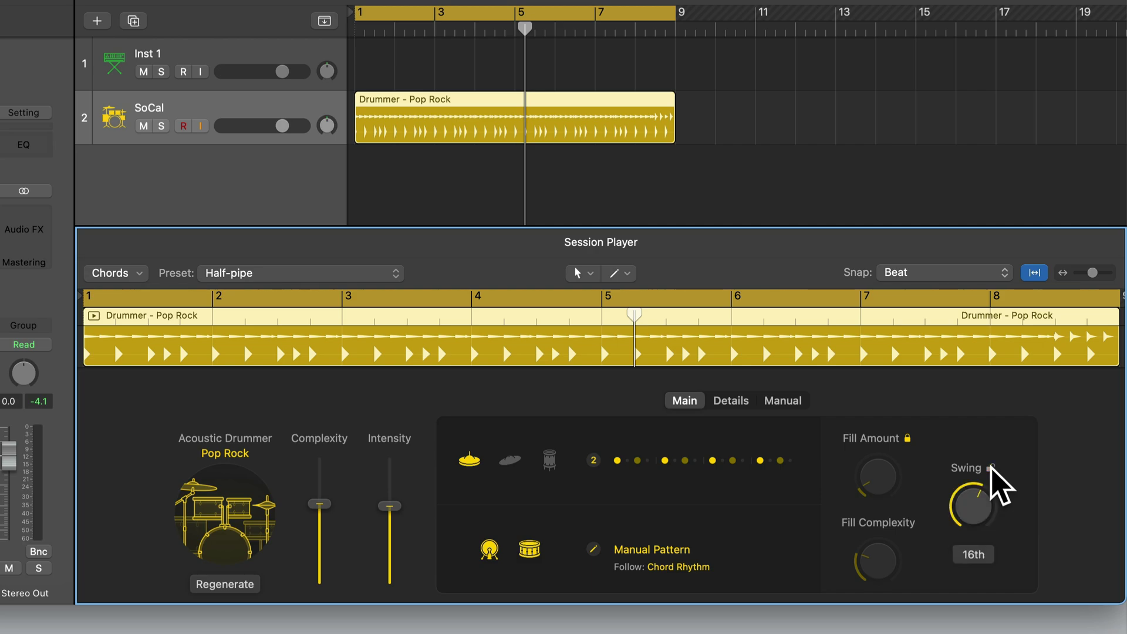
left_click(908, 438)
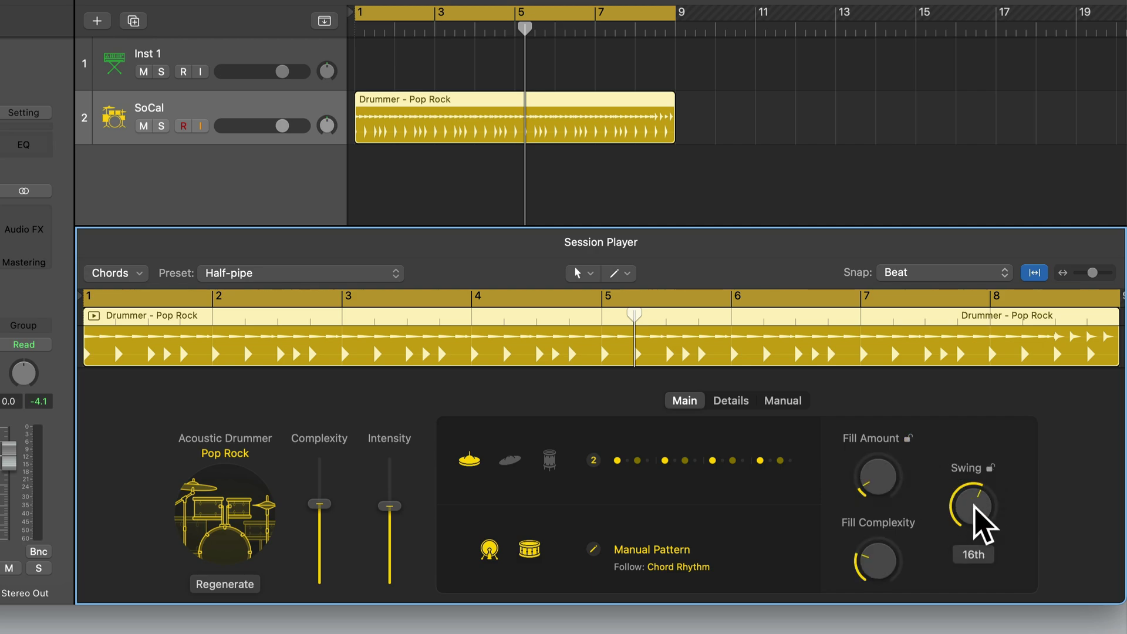
- Start looped playback, raise the Fill Amount to 100%, and set the swing to 8th notes
left_click(968, 555)
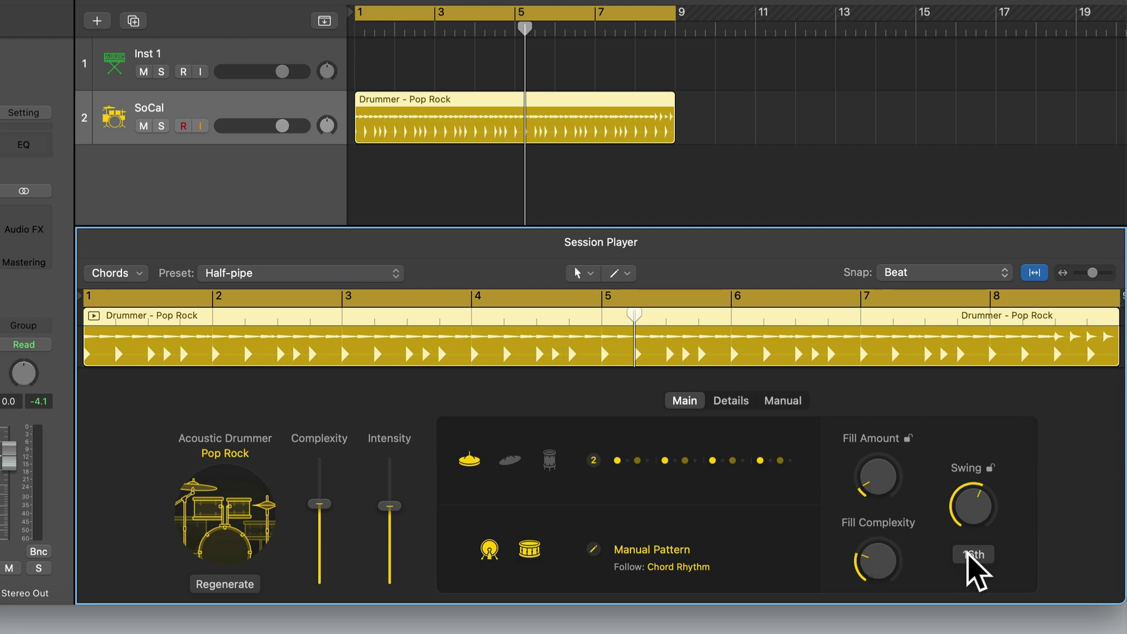
key("space")
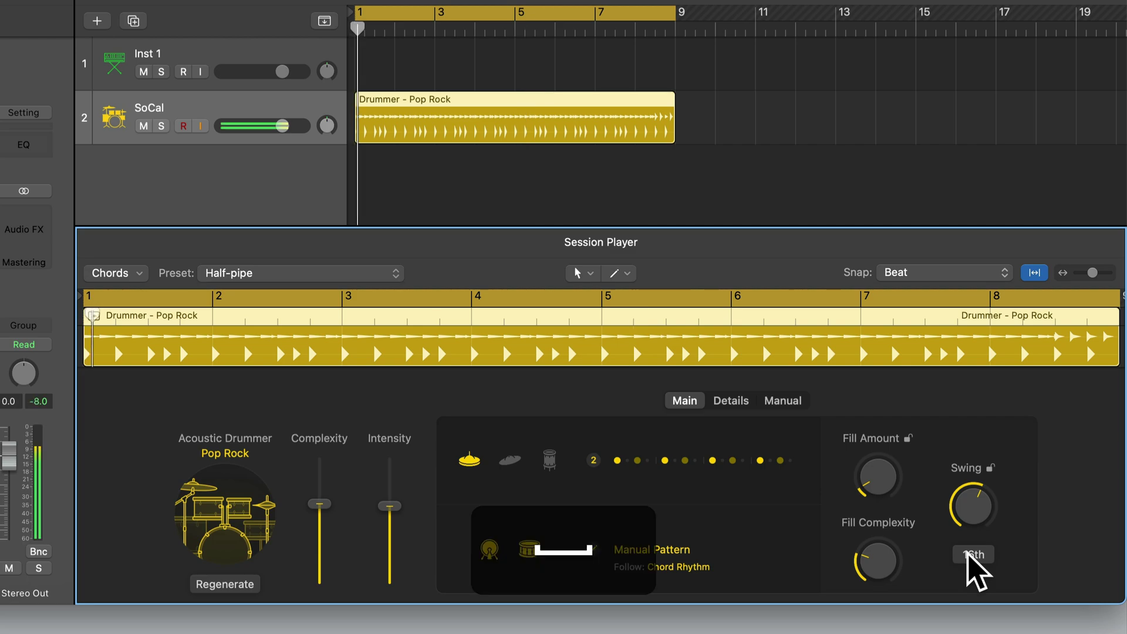
mouse_move(880, 467)
left_click_drag(872, 450, 932, 248)
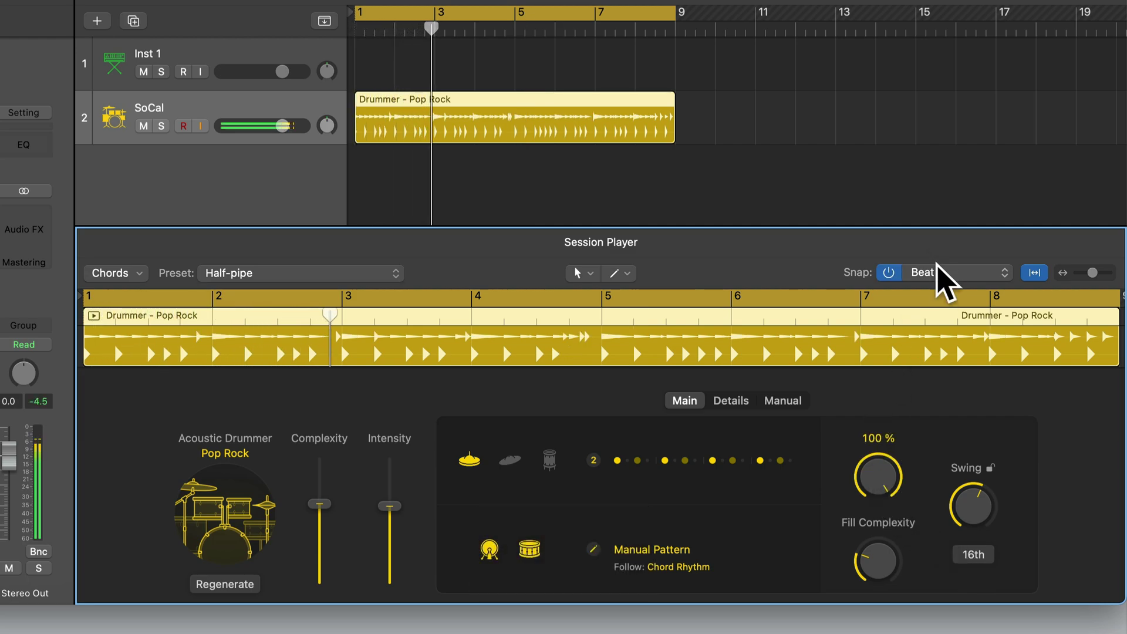
left_click(976, 554)
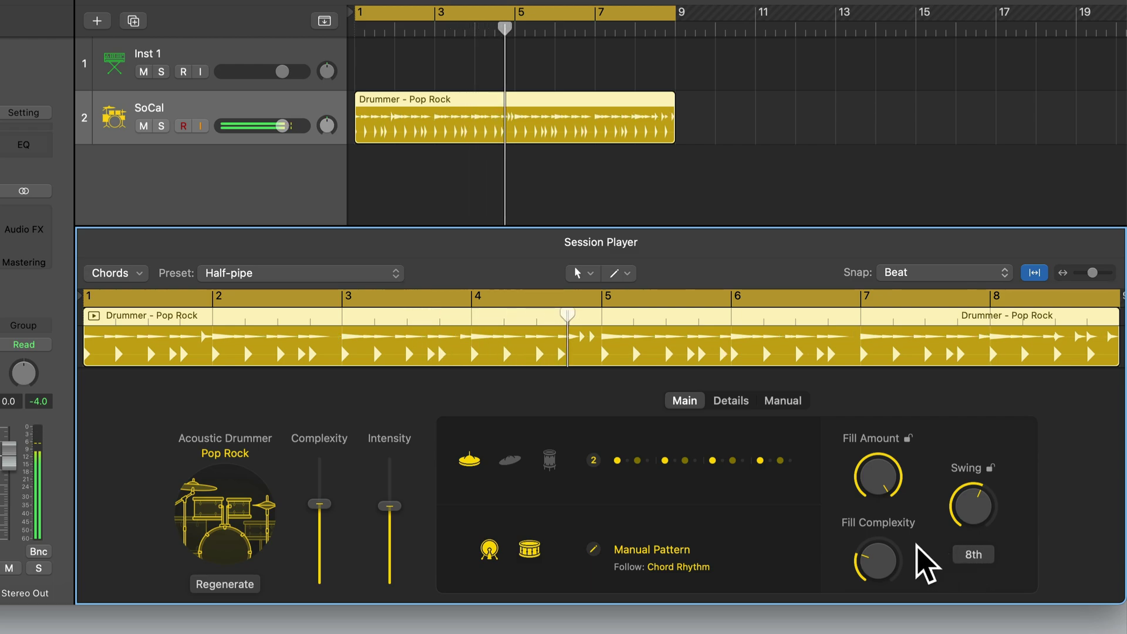
- Try maximum Fill Complexity, and set Fill Amount to 47% and Fill Complexity to 48% during looped playback
left_click_drag(884, 572, 939, 396)
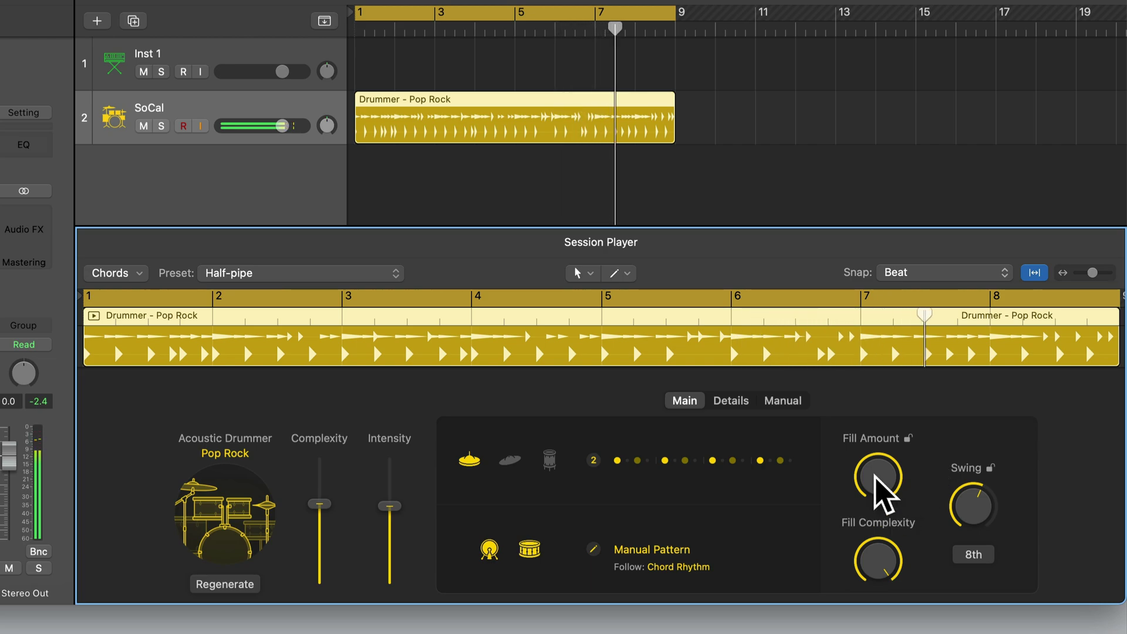
left_click_drag(873, 478, 875, 619)
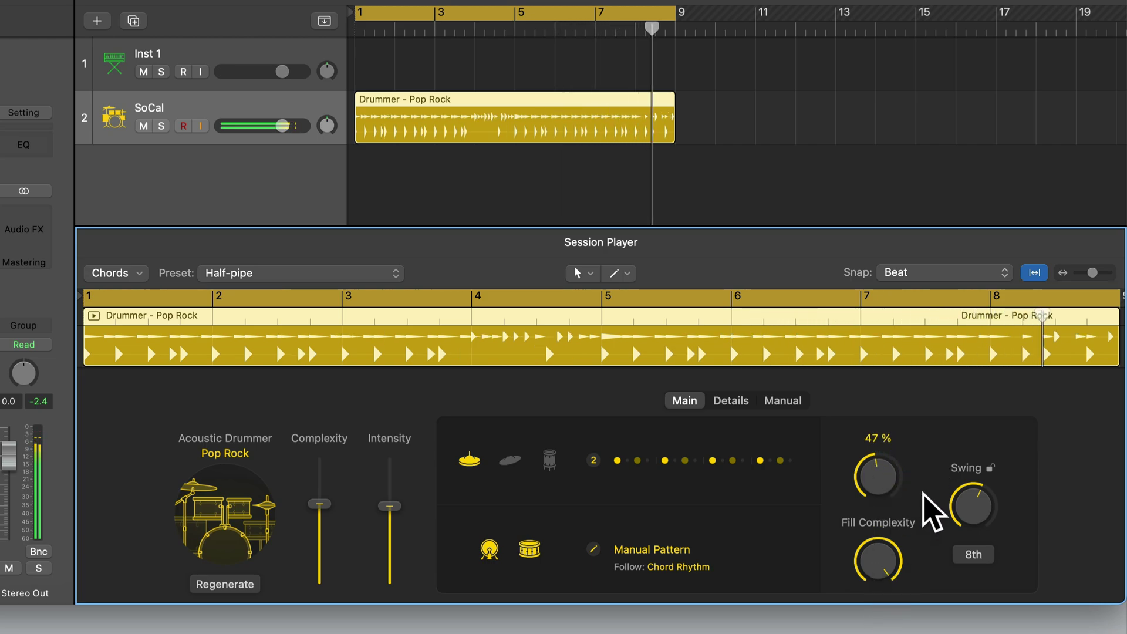
left_click_drag(881, 558, 878, 581)
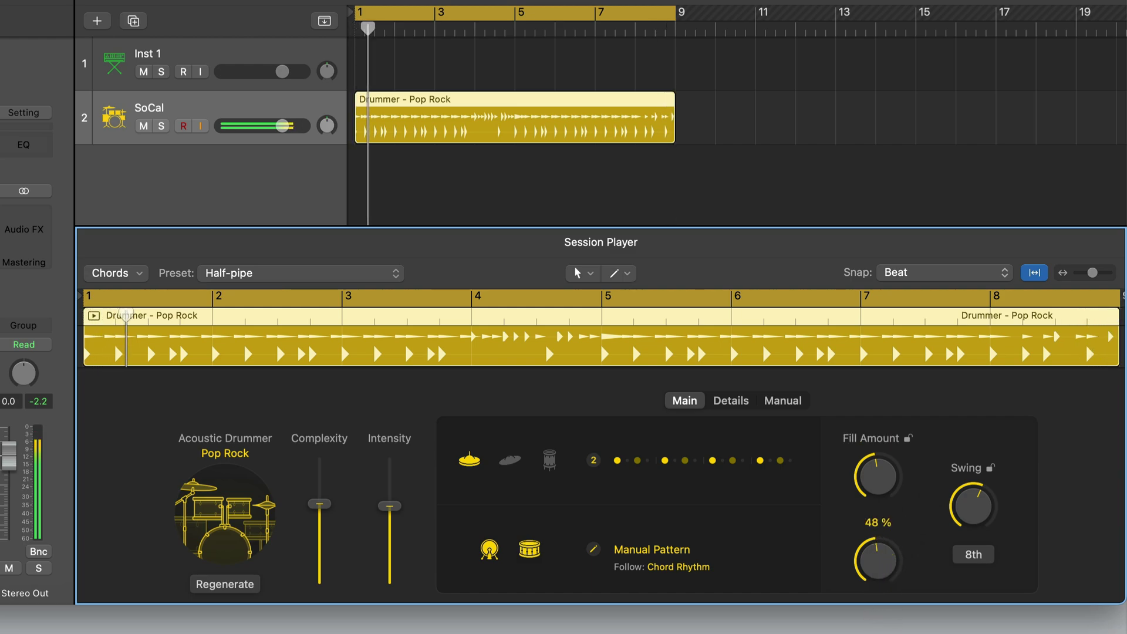
- Lower Swing to 50%, try Fill Amount and Fill Complexity at maximum, and set Fill Complexity to 49% and Fill Amount slightly below halfway
left_click_drag(976, 521, 976, 564)
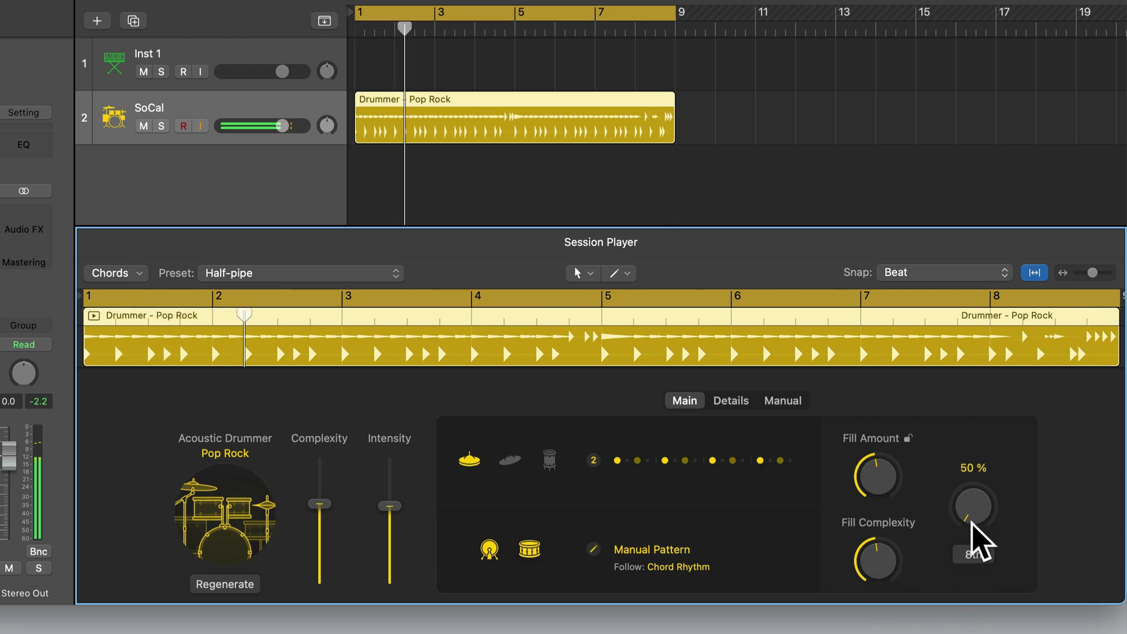
left_click_drag(878, 483, 906, 383)
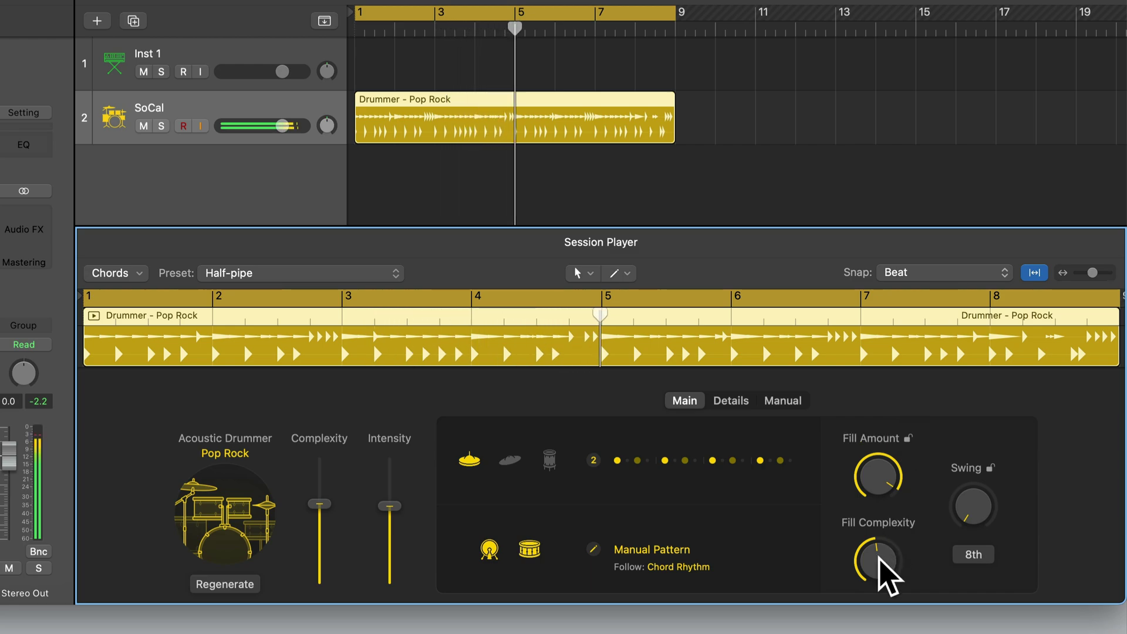
left_click_drag(886, 568, 918, 377)
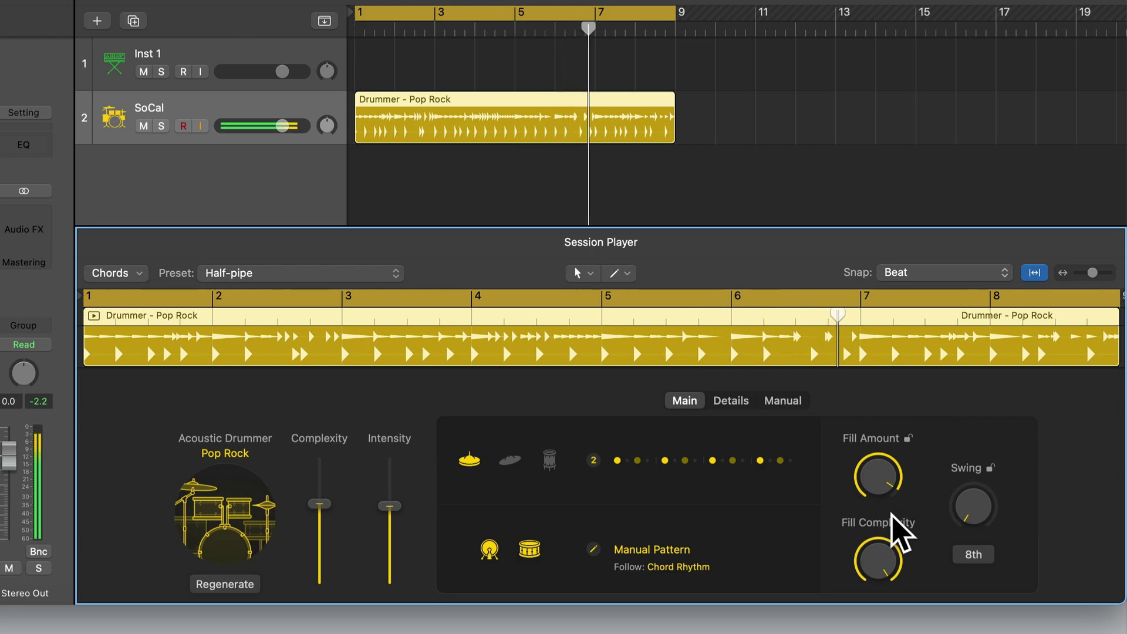
left_click_drag(886, 558, 881, 633)
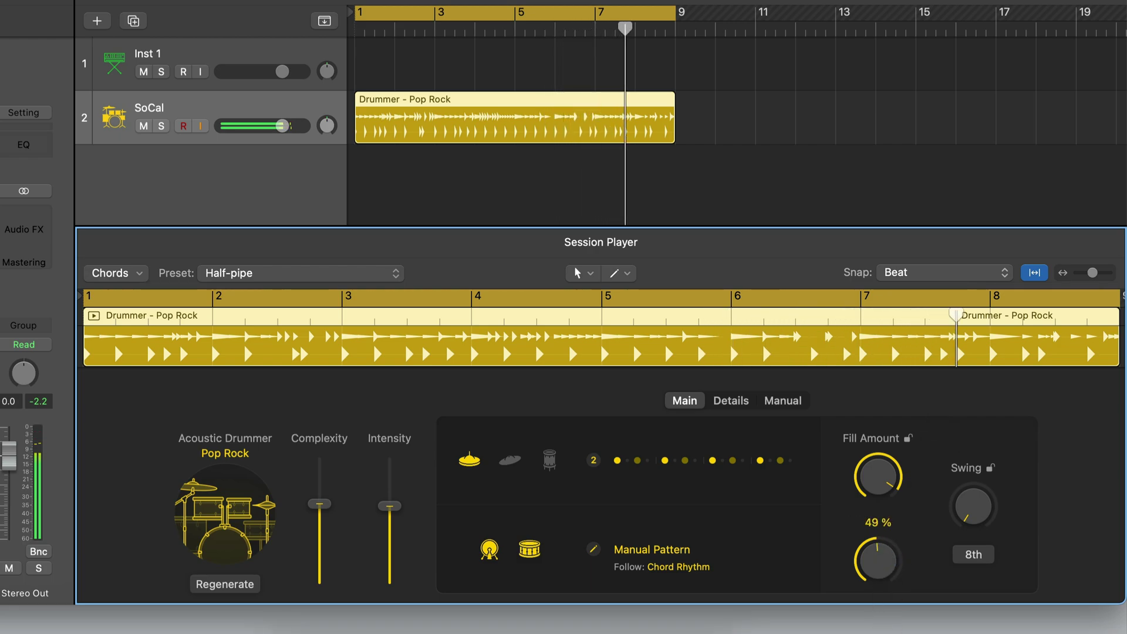
left_click_drag(886, 485, 883, 608)
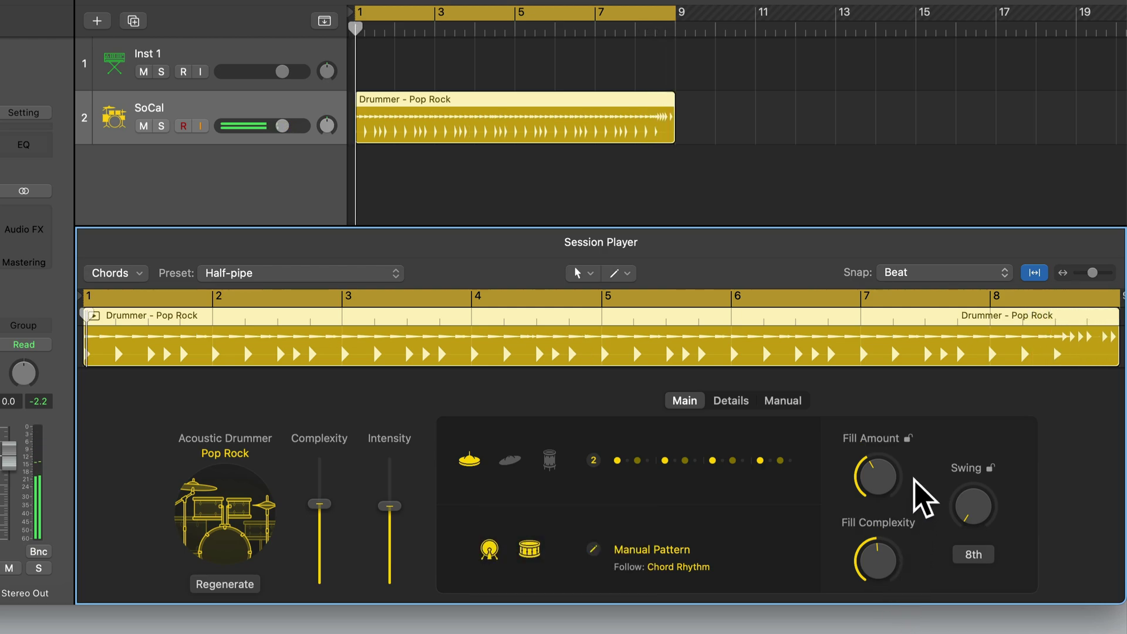
- Regenerate the Pop Rock drummer performance five times to get new variations of the region
left_click(233, 584)
left_click(232, 585)
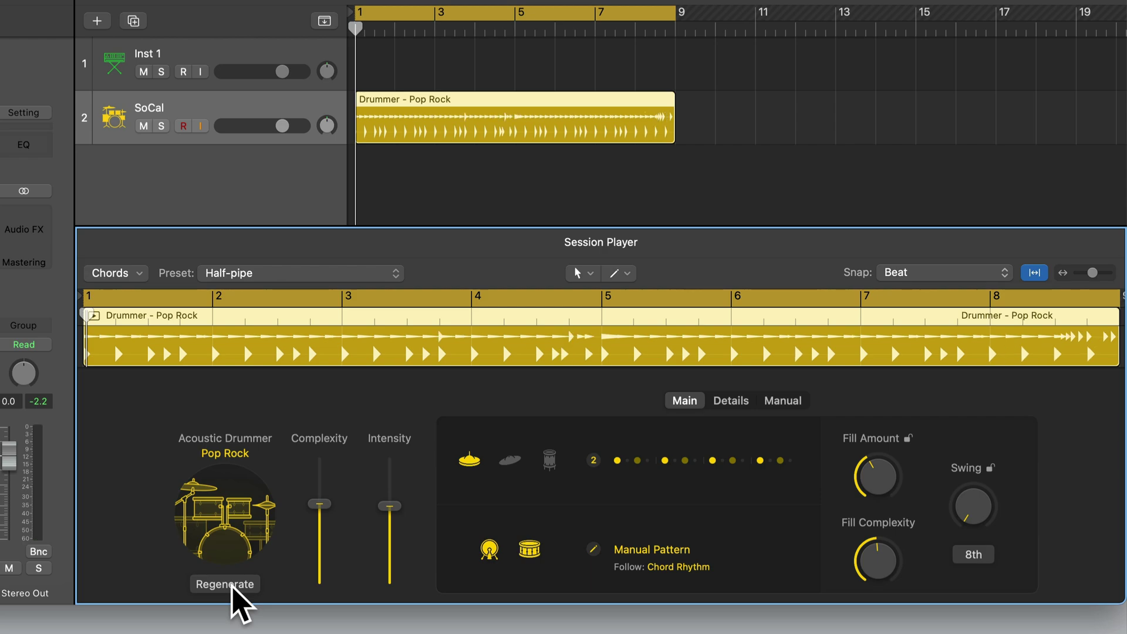
left_click(232, 585)
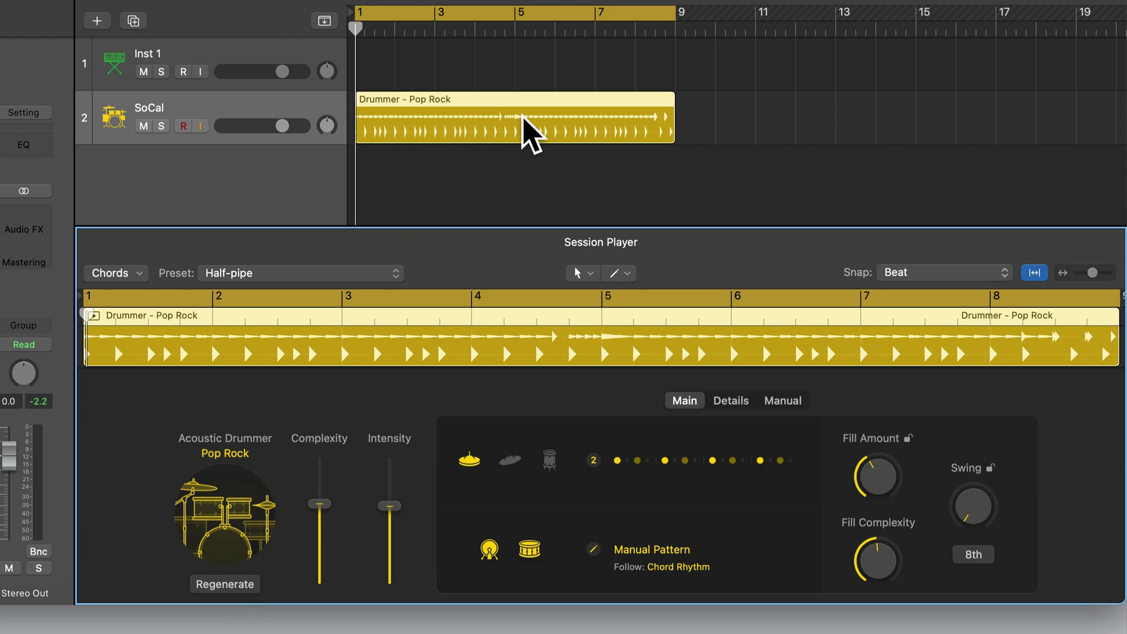
left_click(233, 585)
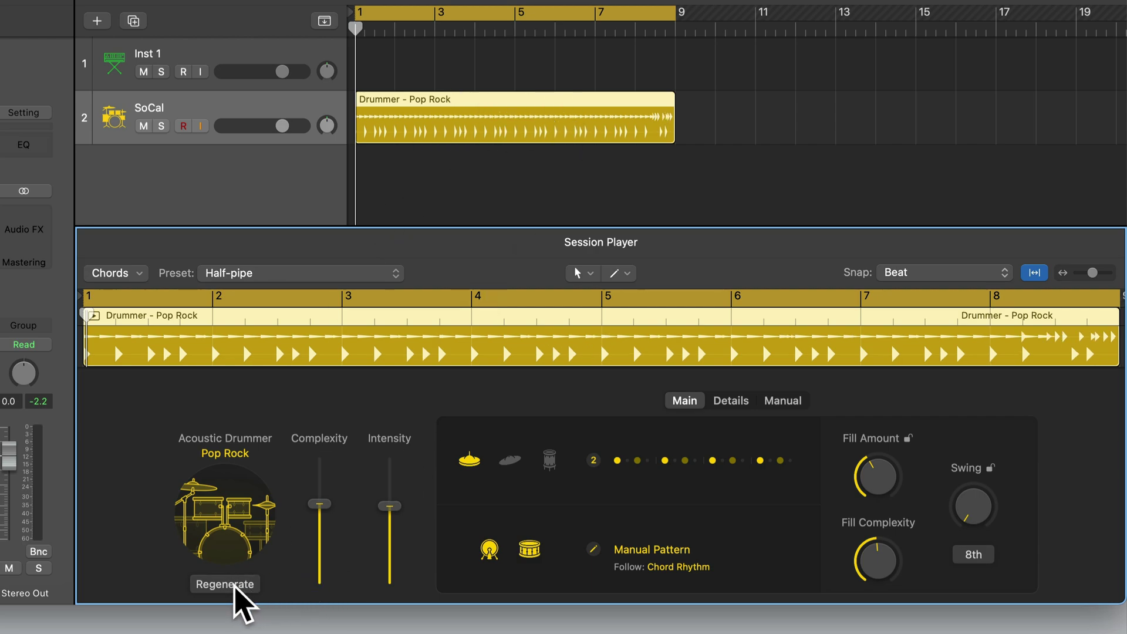
left_click(232, 585)
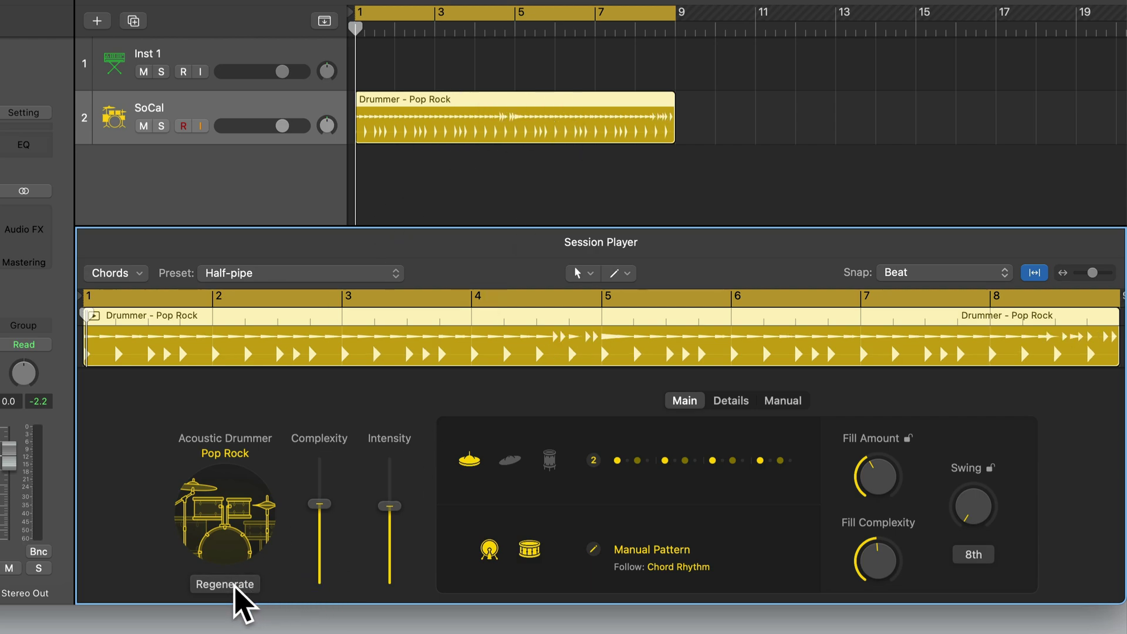
- Audition the snare Ghost Notes between 0% and 100% during playback, set them to roughly a quarter, and stop playback
left_click(740, 402)
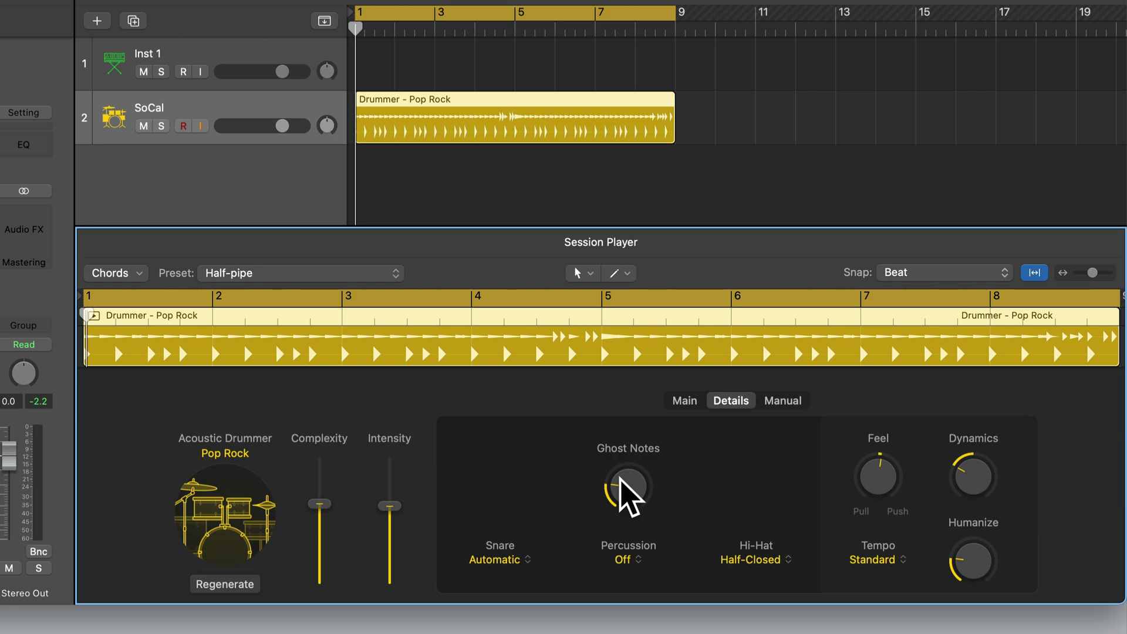
key("space")
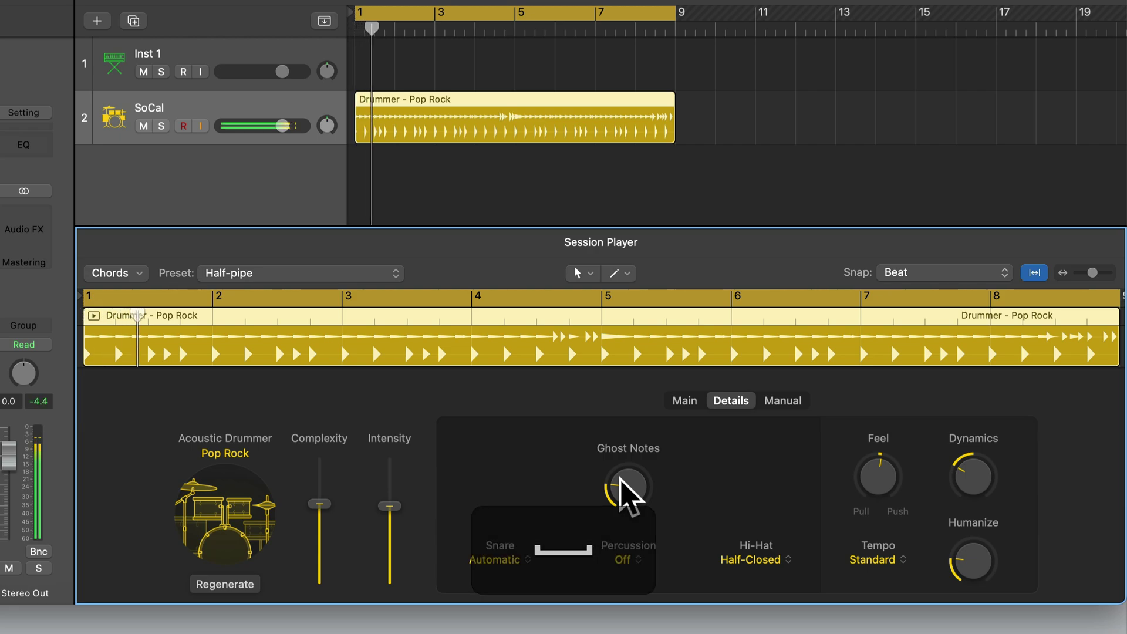
left_click_drag(620, 480, 705, 213)
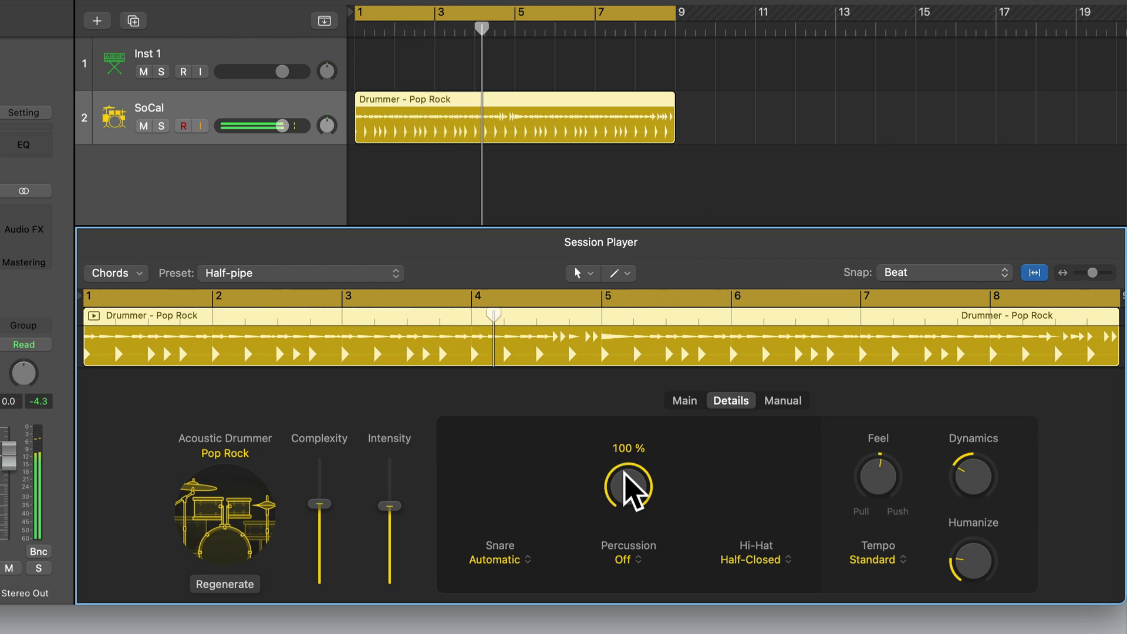
left_click_drag(630, 486, 631, 587)
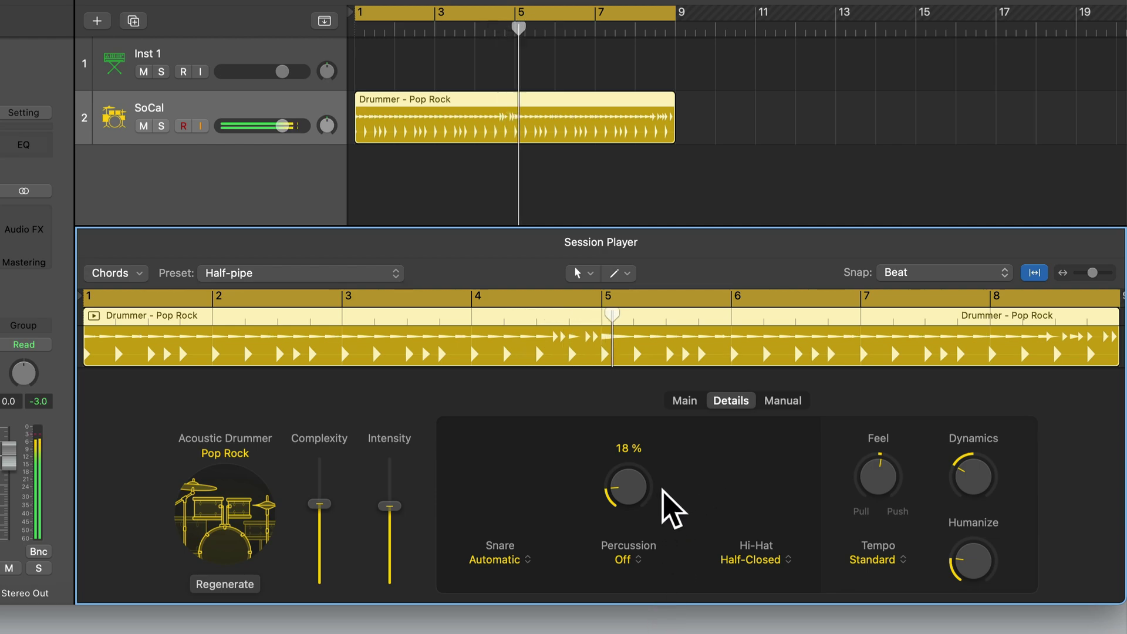
left_click_drag(637, 506, 675, 558)
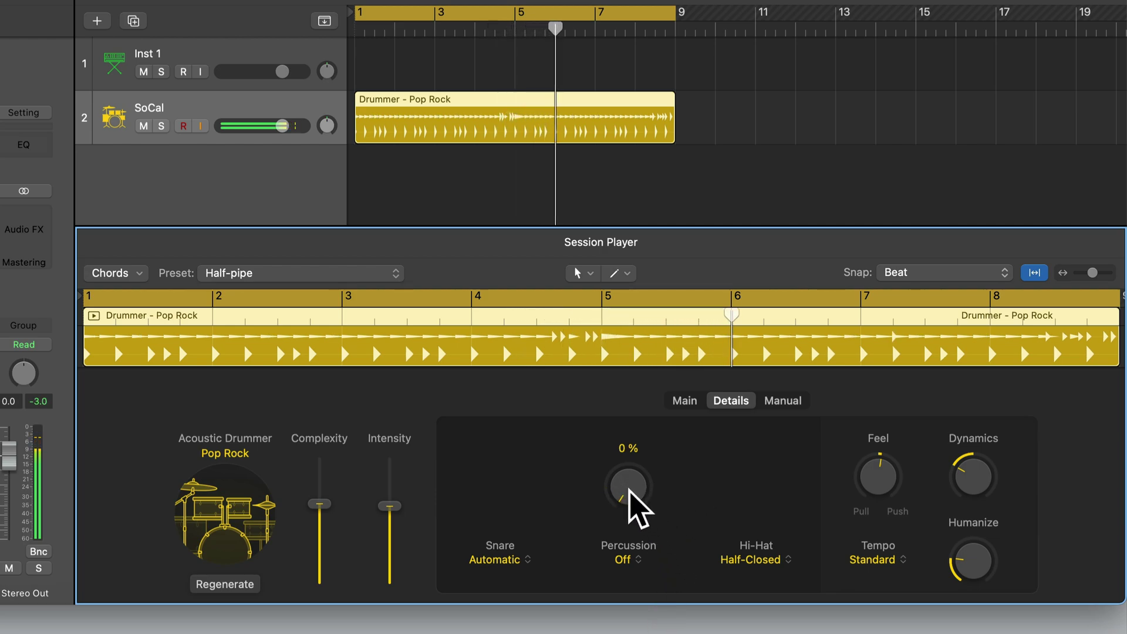
left_click_drag(630, 492, 685, 88)
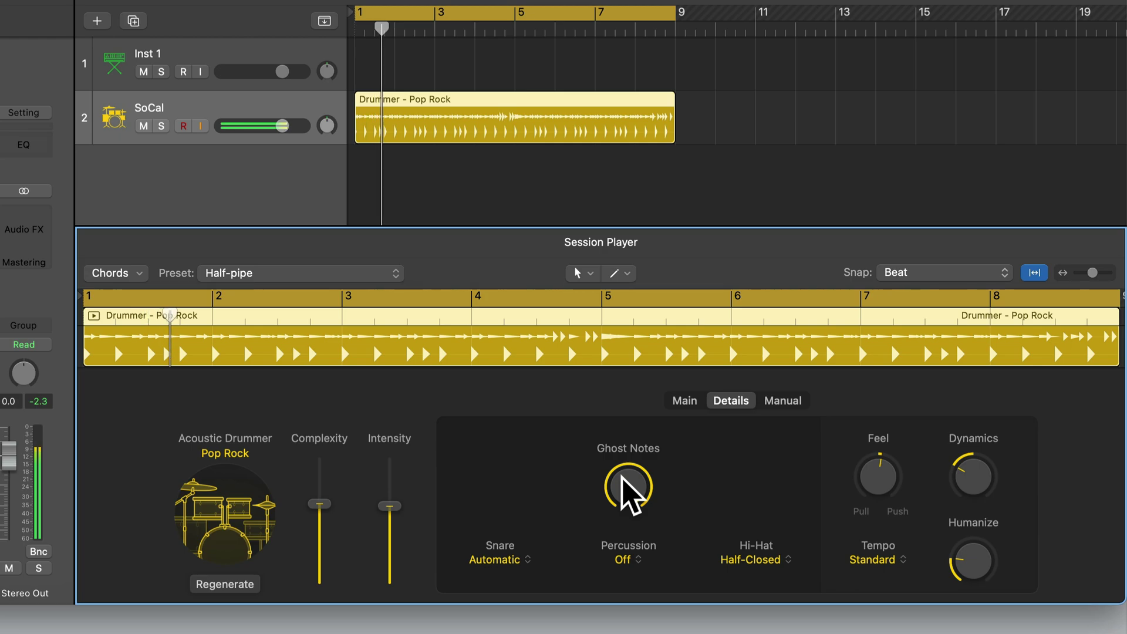
left_click_drag(623, 478, 636, 622)
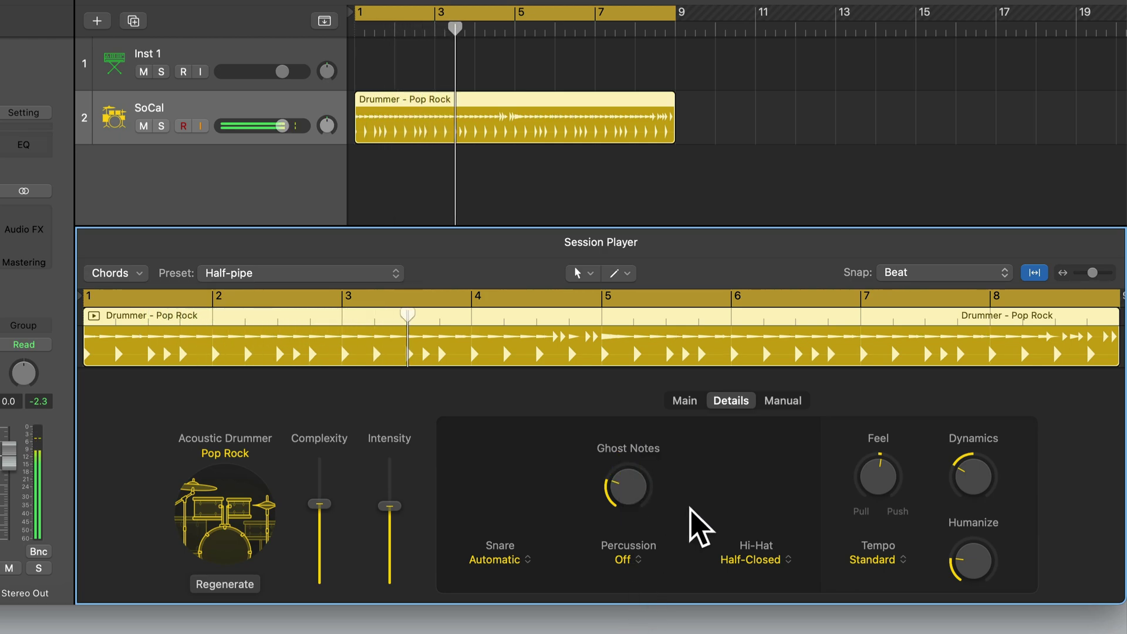
key("space")
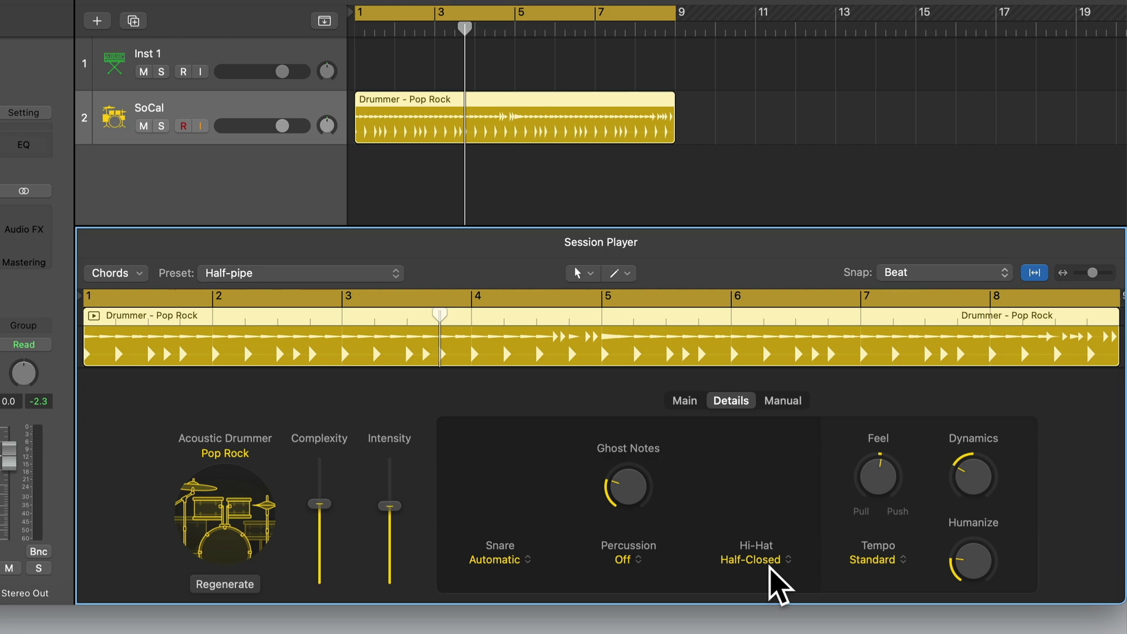
- Switch the played kit piece to cymbals and to toms, checking the detail options for each, and return to the hi-hat
left_click(684, 402)
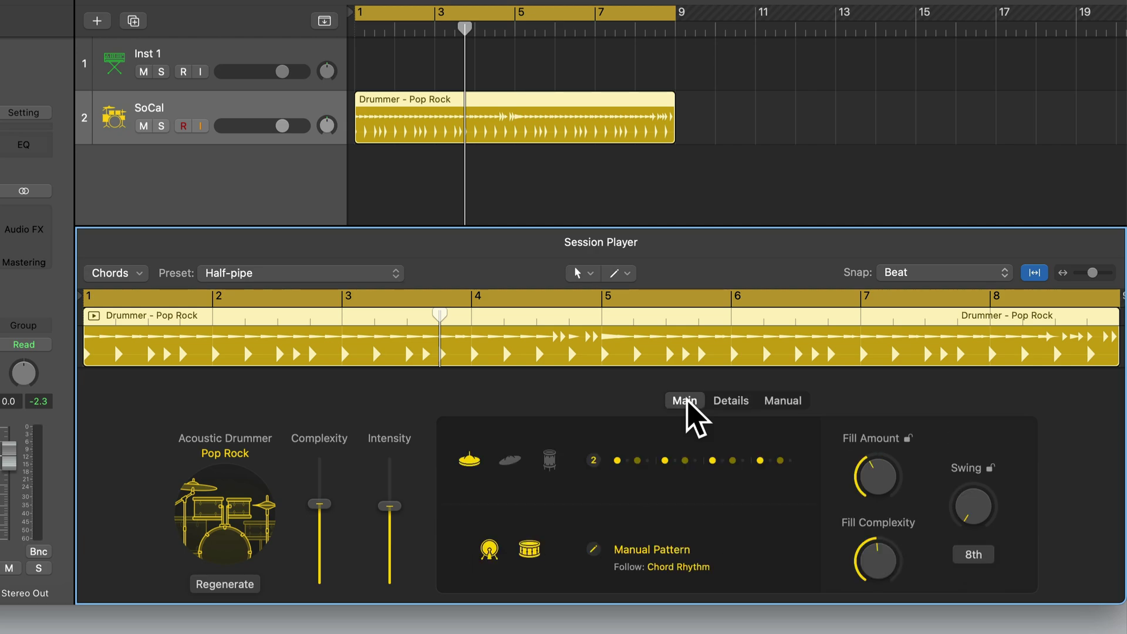
left_click(511, 460)
left_click(727, 402)
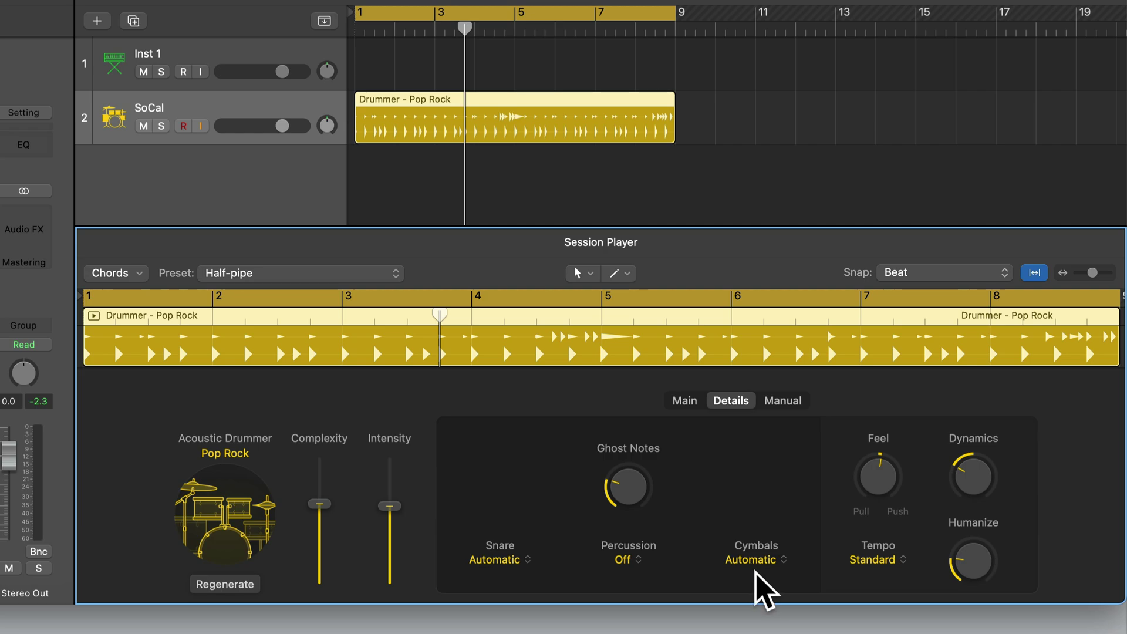
left_click(683, 402)
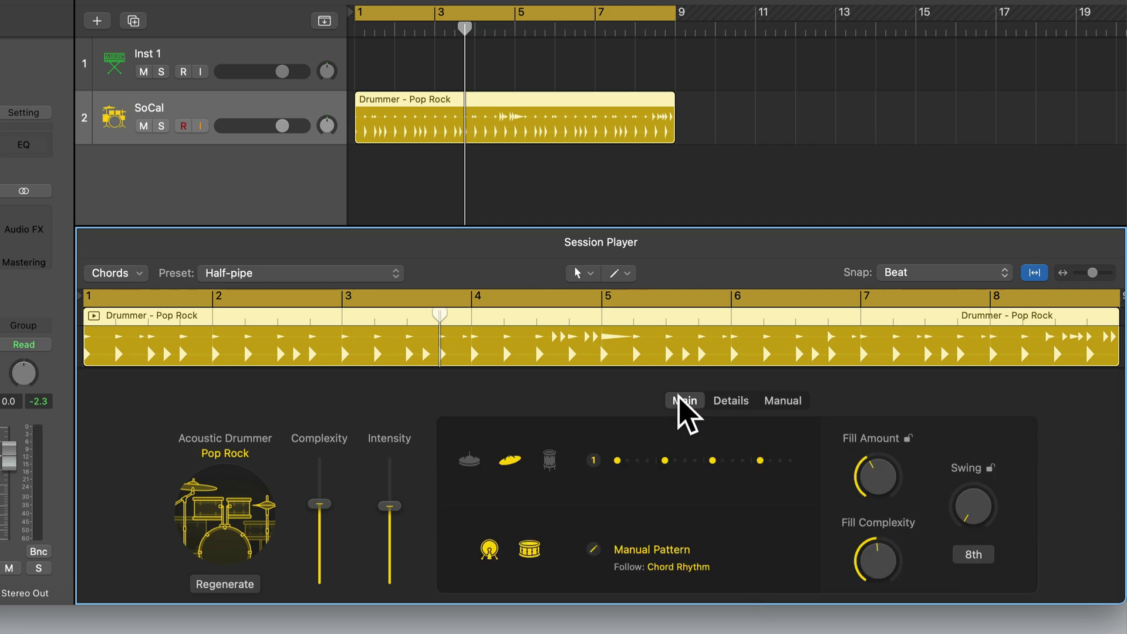
left_click(549, 460)
left_click(731, 401)
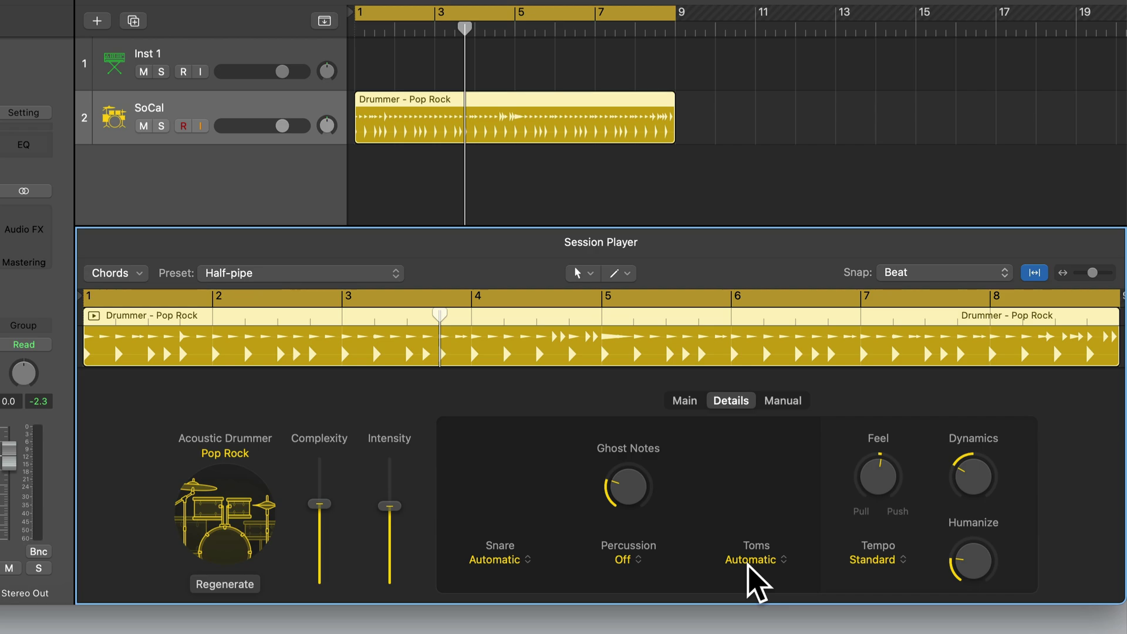
left_click(683, 401)
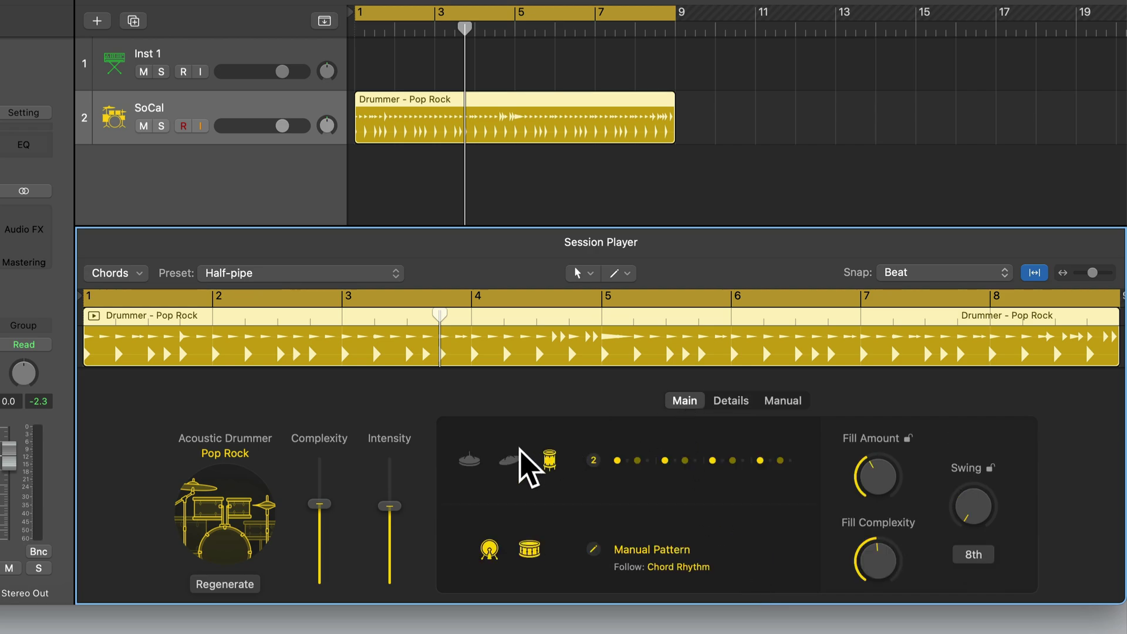
left_click(469, 460)
left_click(732, 402)
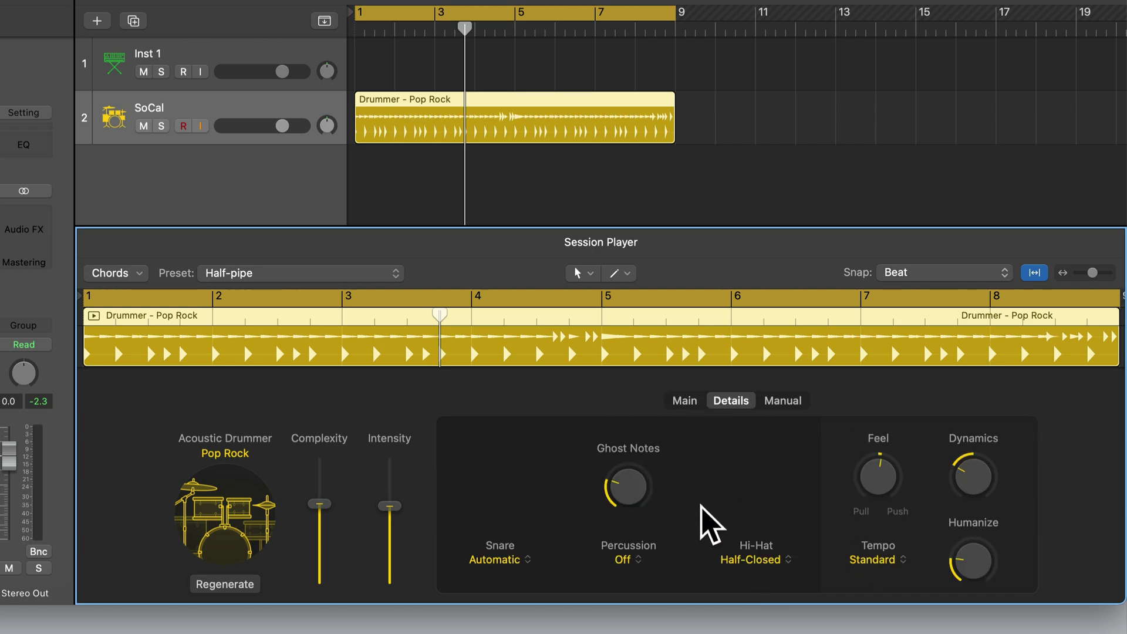
- Try the Snare articulations Center and Rim Shot, playing back the region with each
left_click(493, 560)
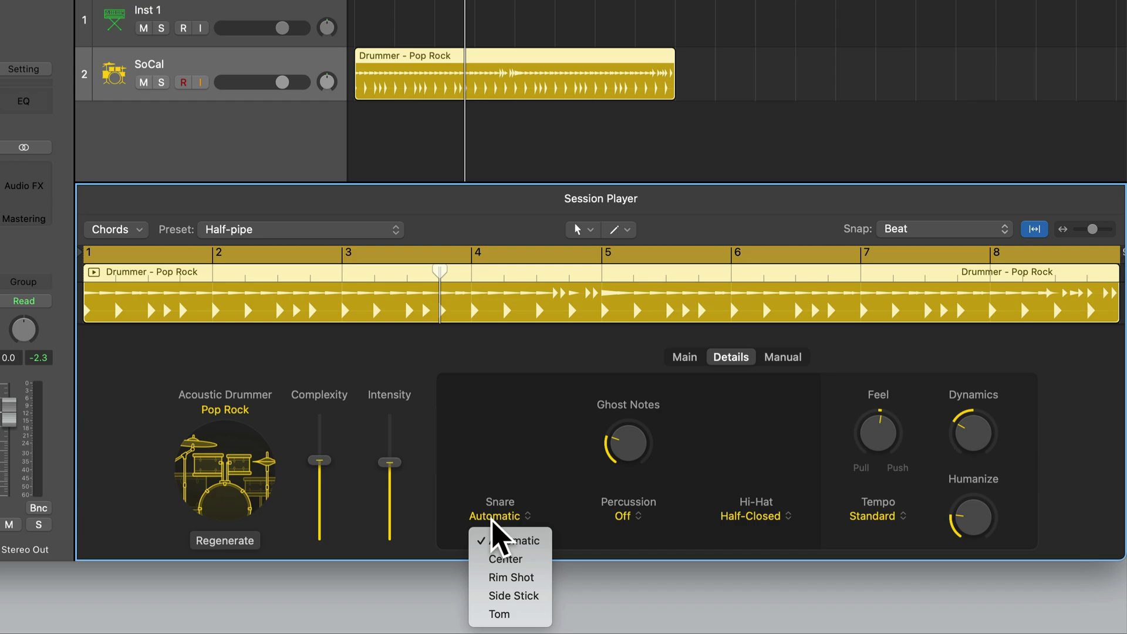
left_click(521, 559)
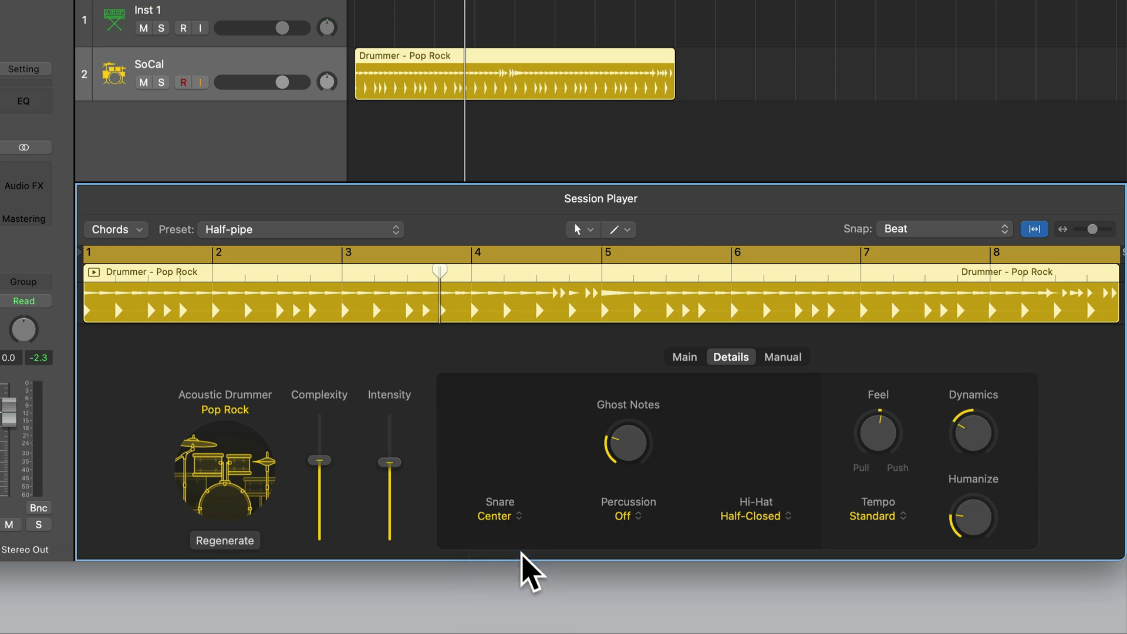
key("space")
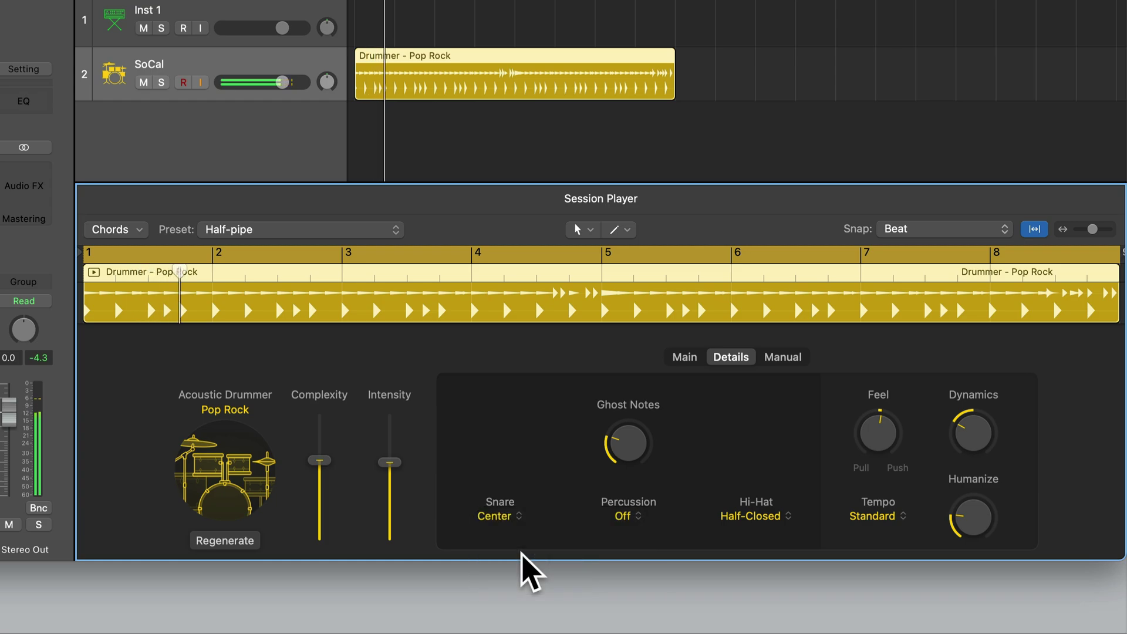
left_click(503, 516)
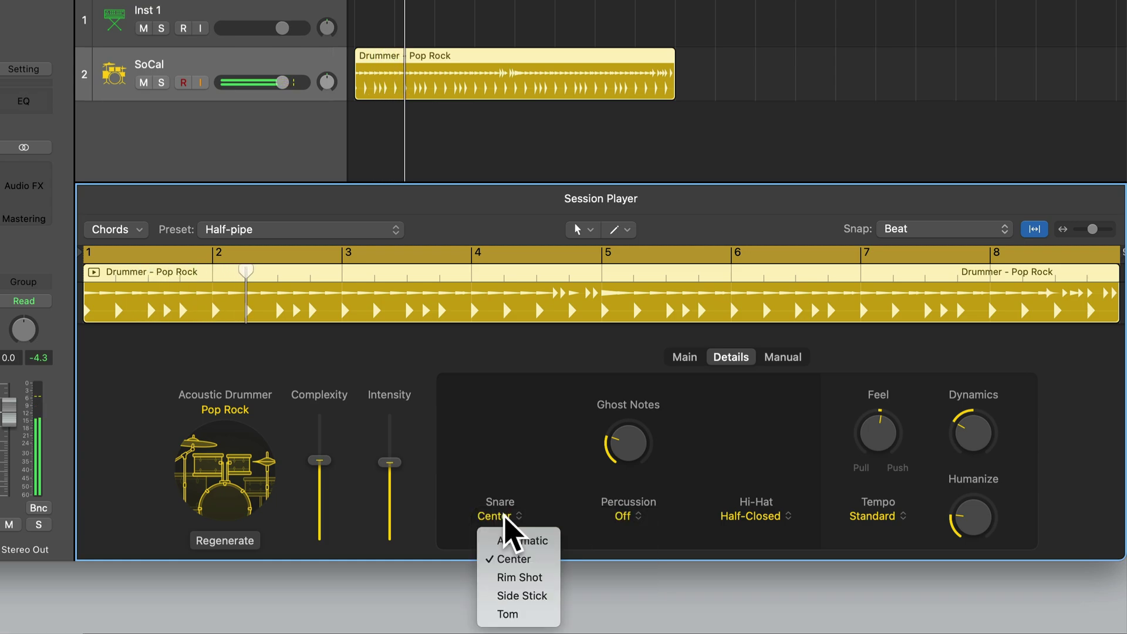
left_click(529, 571)
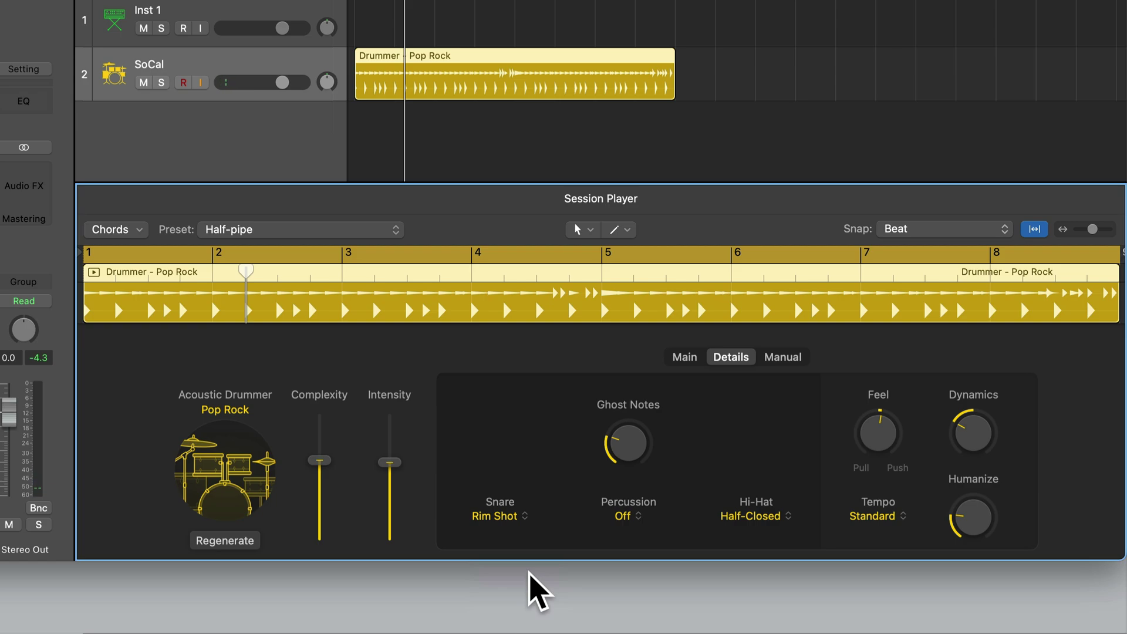
key("space")
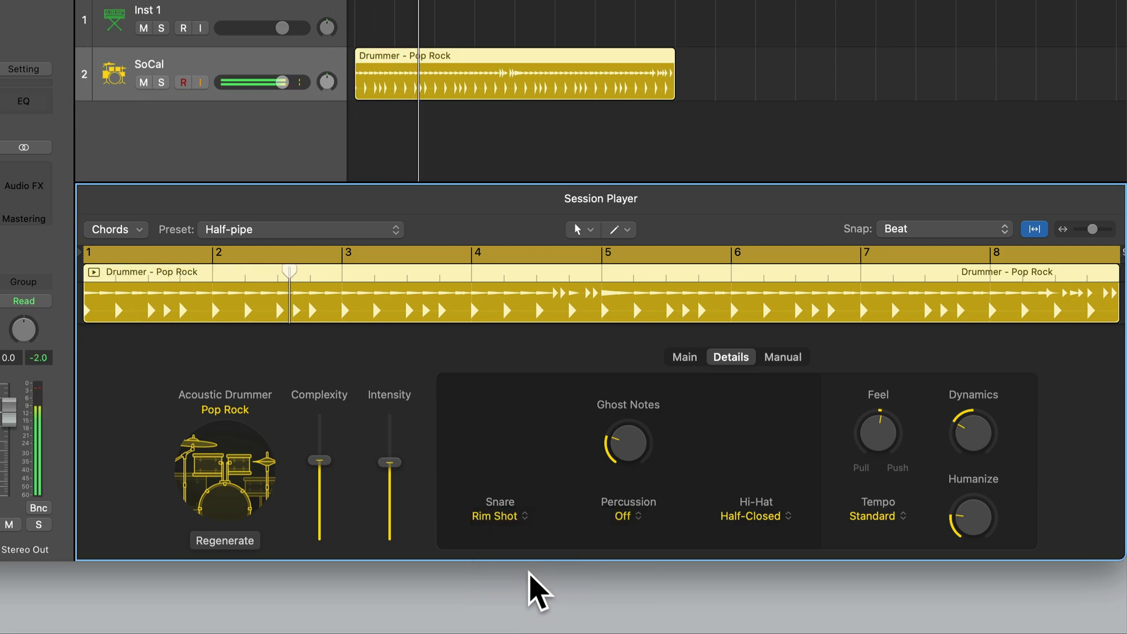
key("space")
- Audition the Snare articulation Side Stick, and set the Snare to Tom and play back the region
left_click(504, 517)
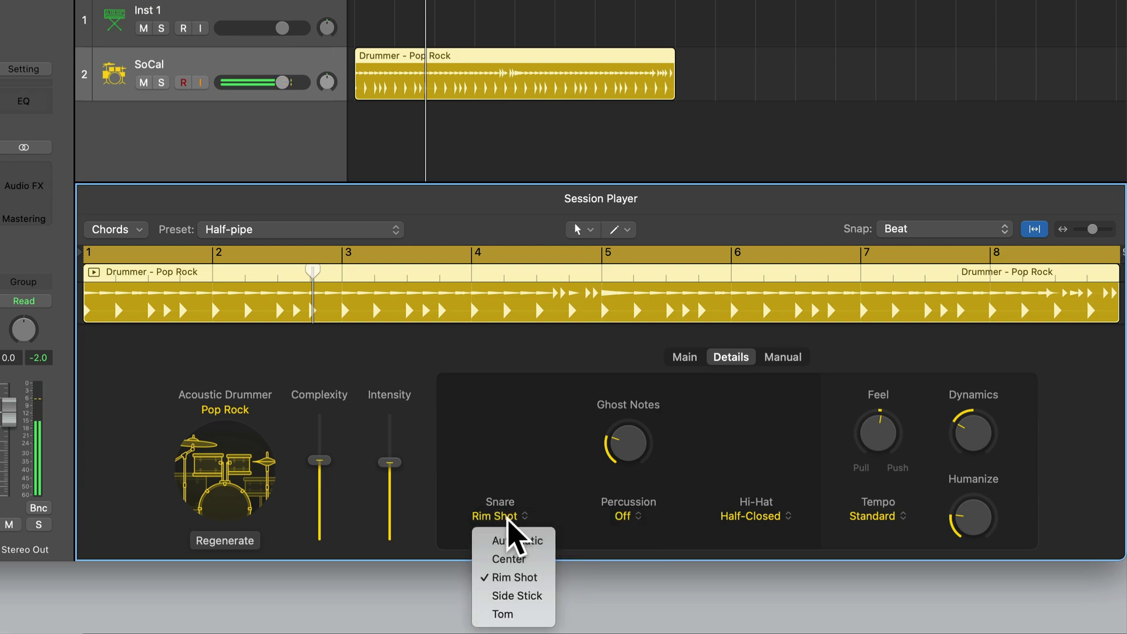
left_click(523, 594)
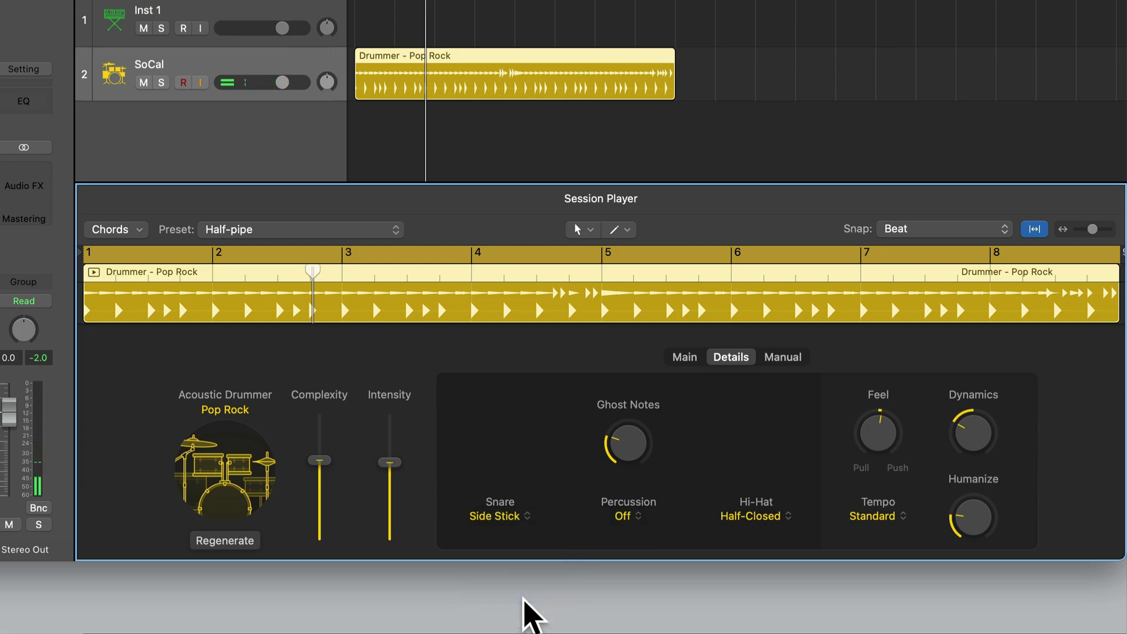
key("space")
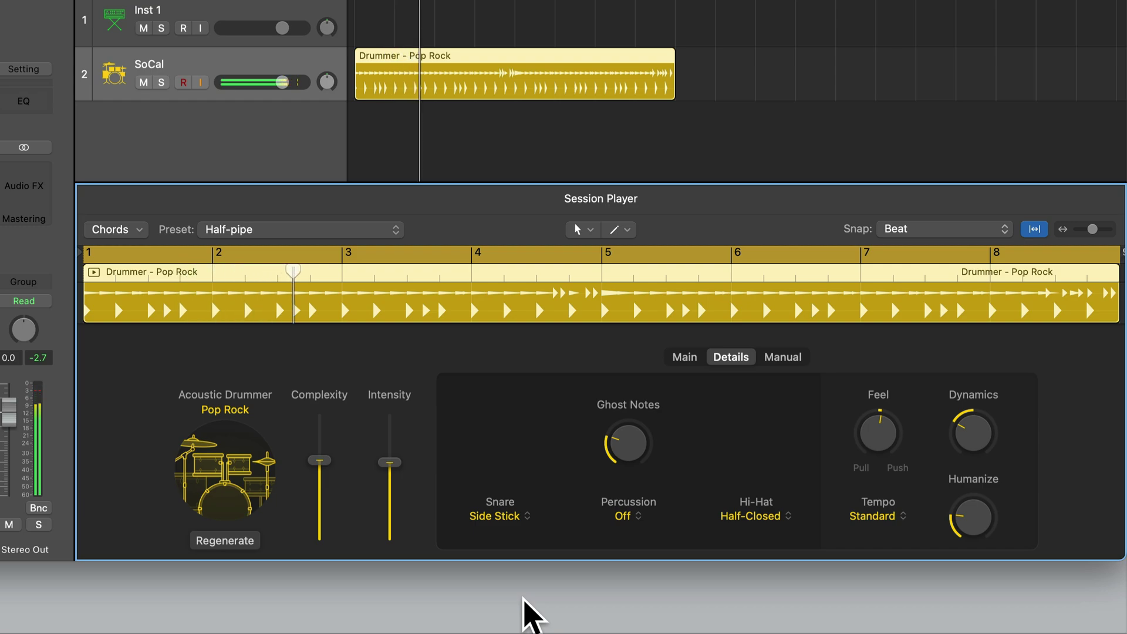
key("space")
left_click(504, 519)
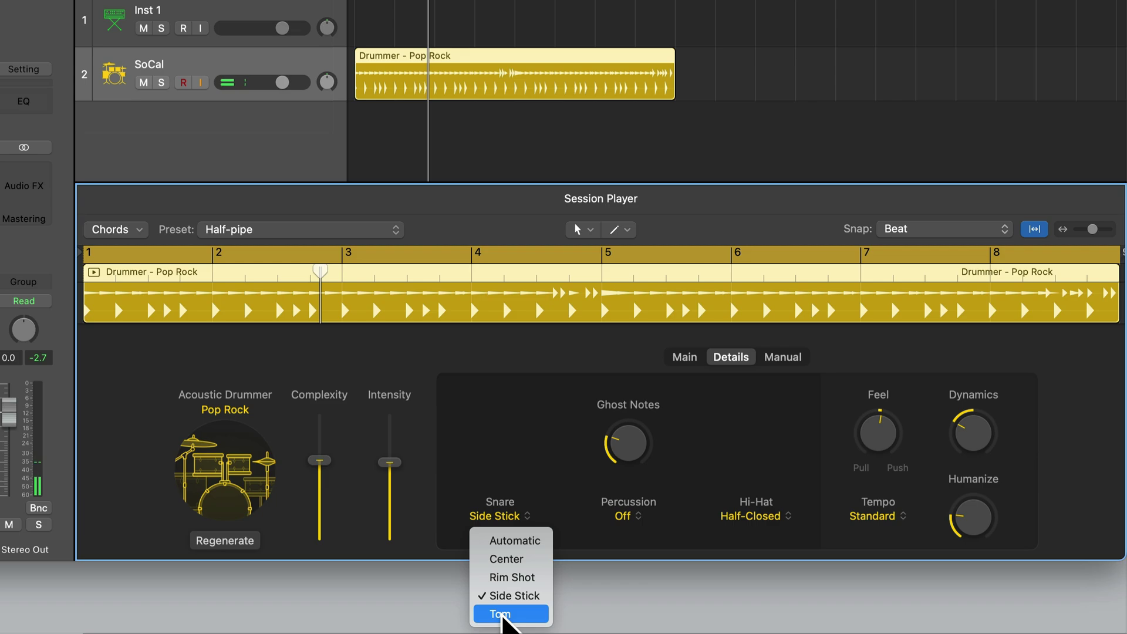
left_click(502, 614)
key("space")
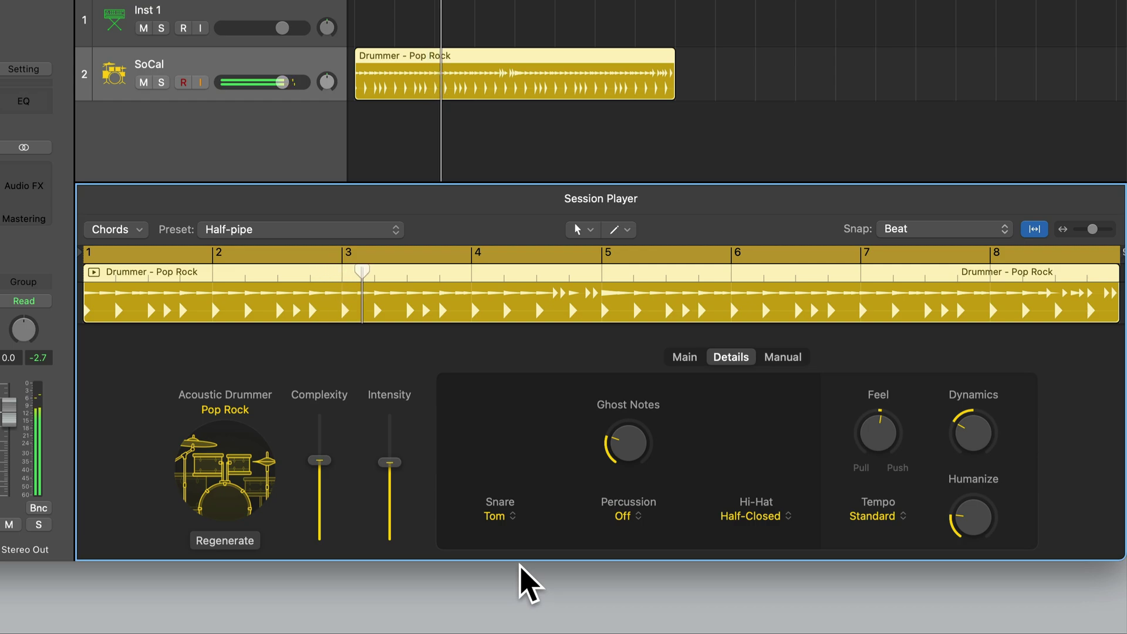
key("space")
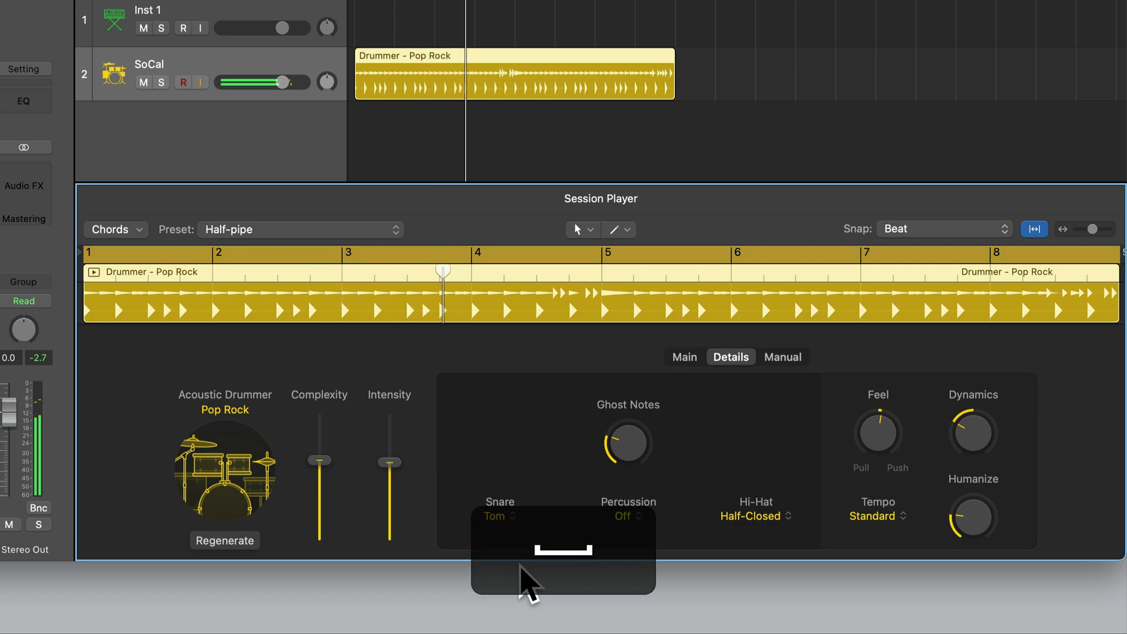
- Set the Snare articulation back to Automatic and play back the region briefly
left_click(498, 518)
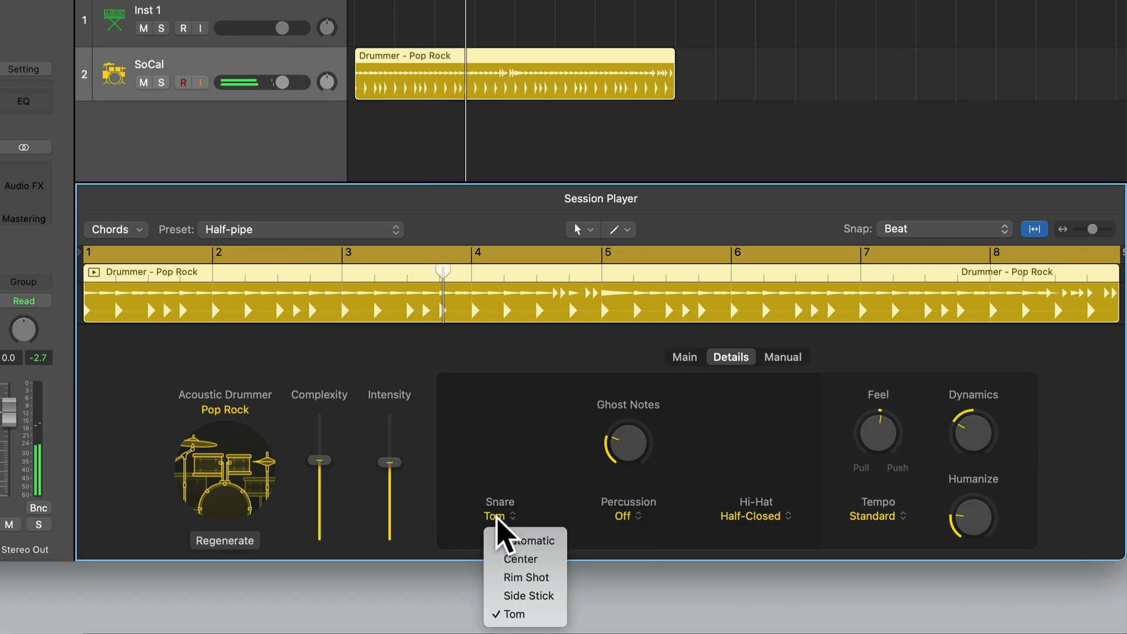
left_click(517, 548)
key("space")
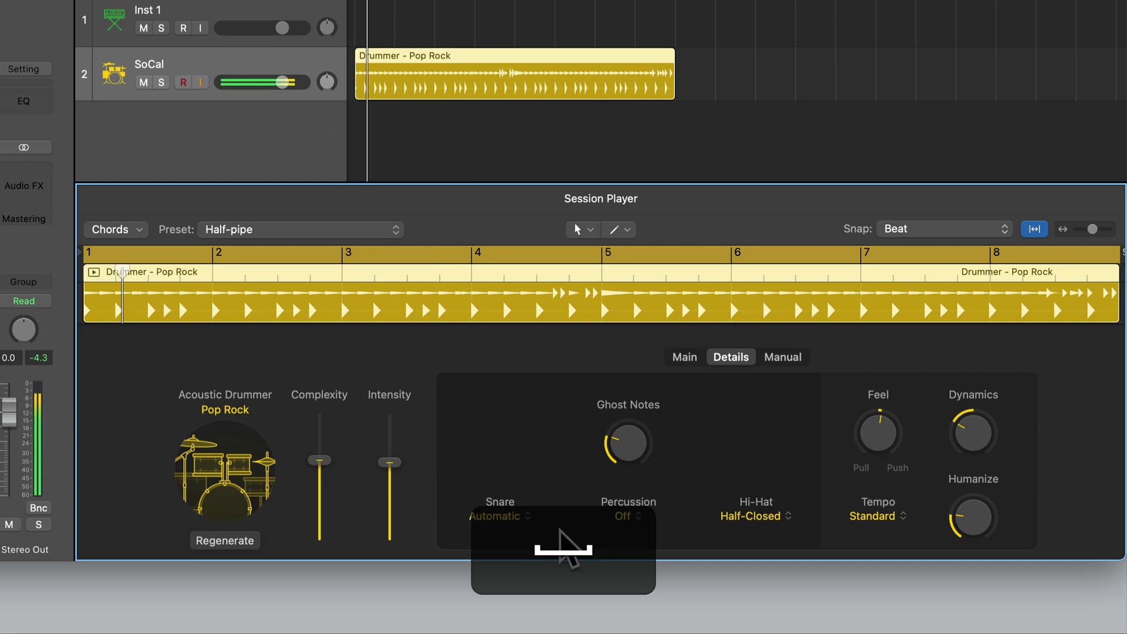
key("space")
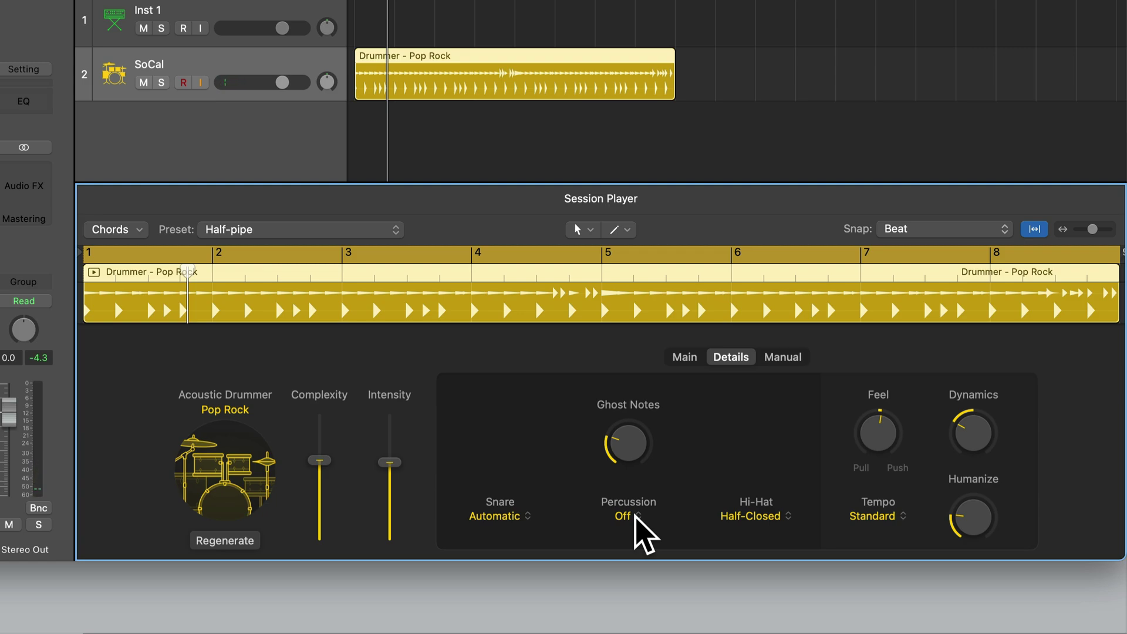
- Audition the Percussion options Tambourine 1, Tambourine 3 and Shaker 2 while the region plays
left_click(635, 514)
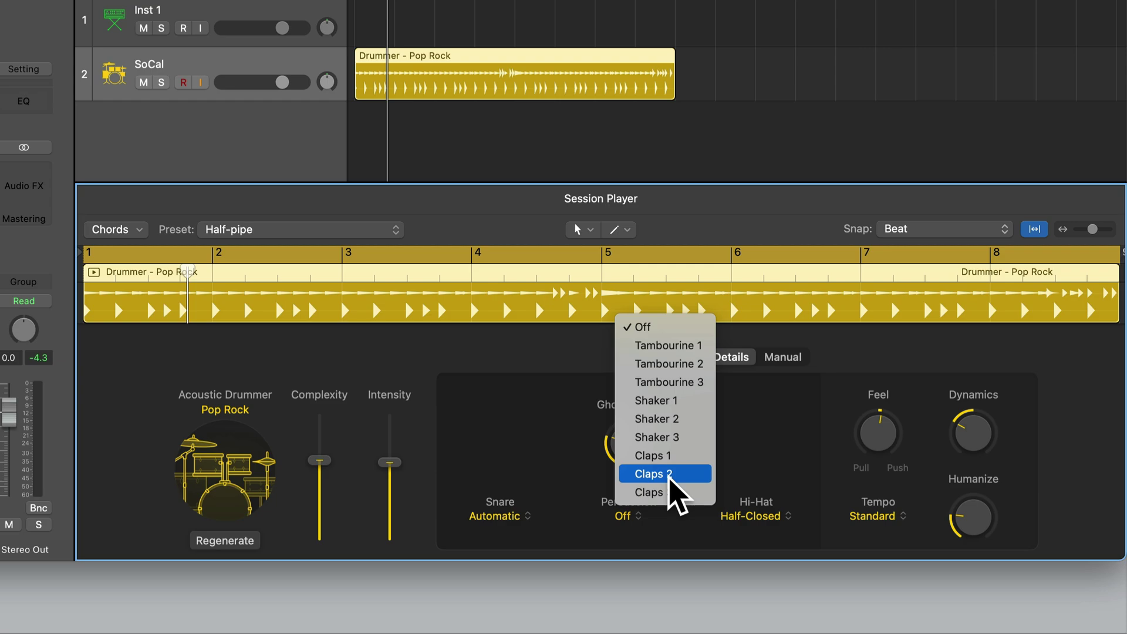
left_click(670, 347)
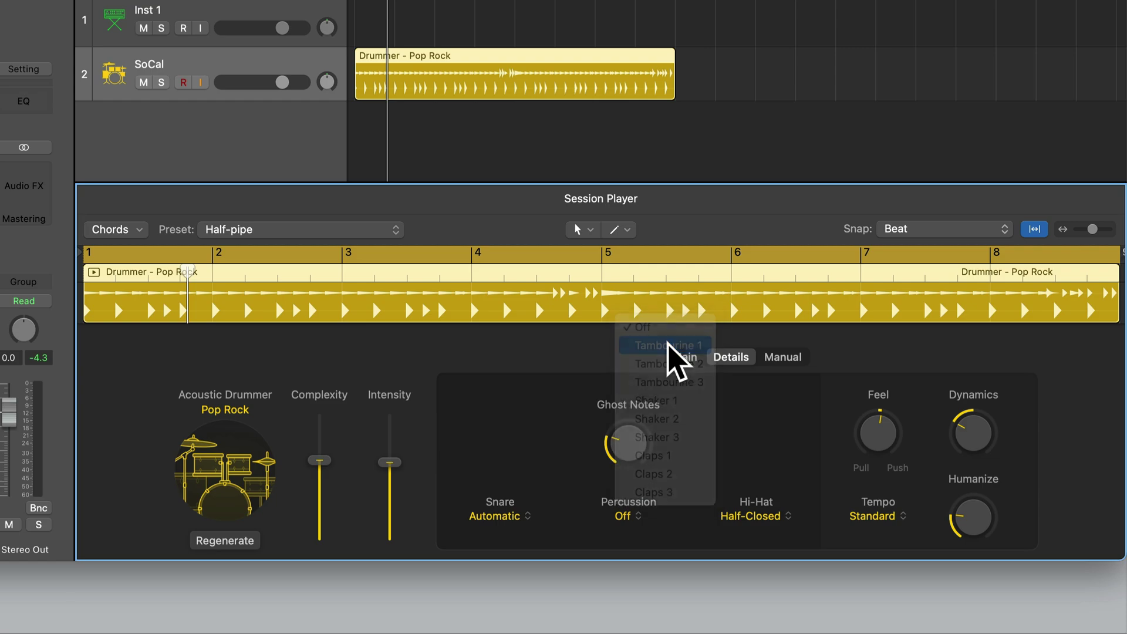
key("space")
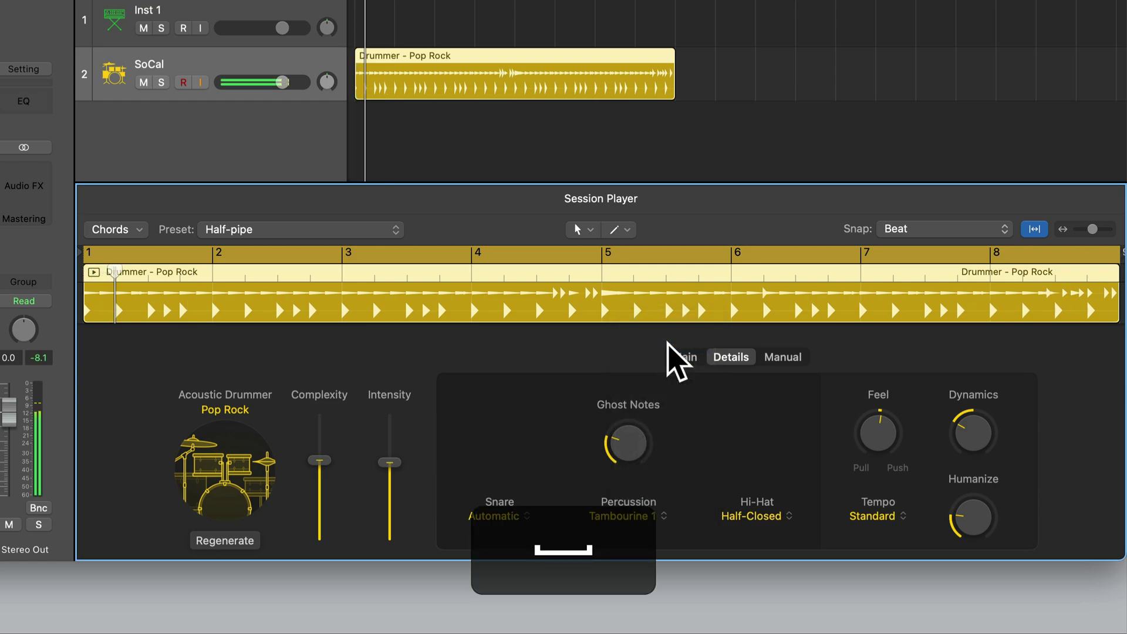
left_click(643, 517)
left_click(646, 383)
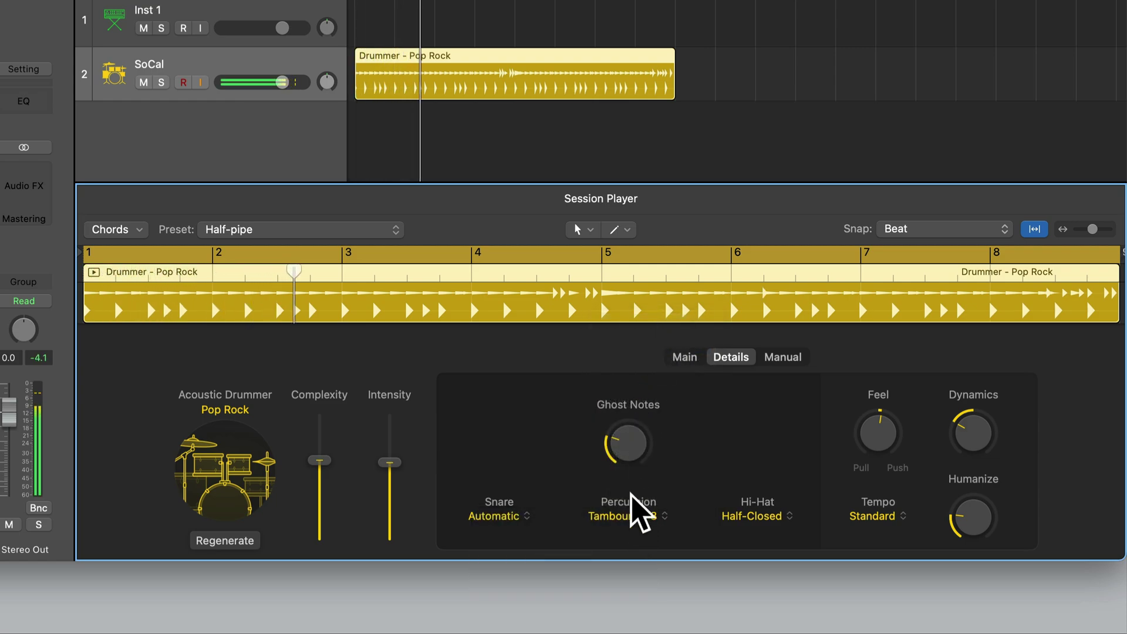
left_click(624, 512)
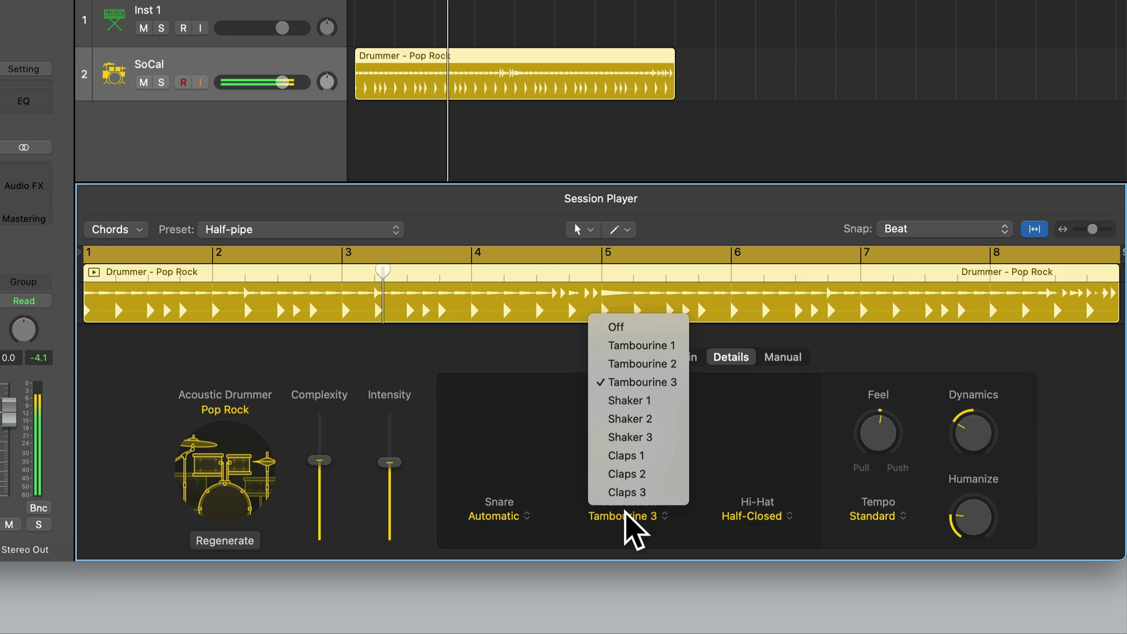
left_click(632, 421)
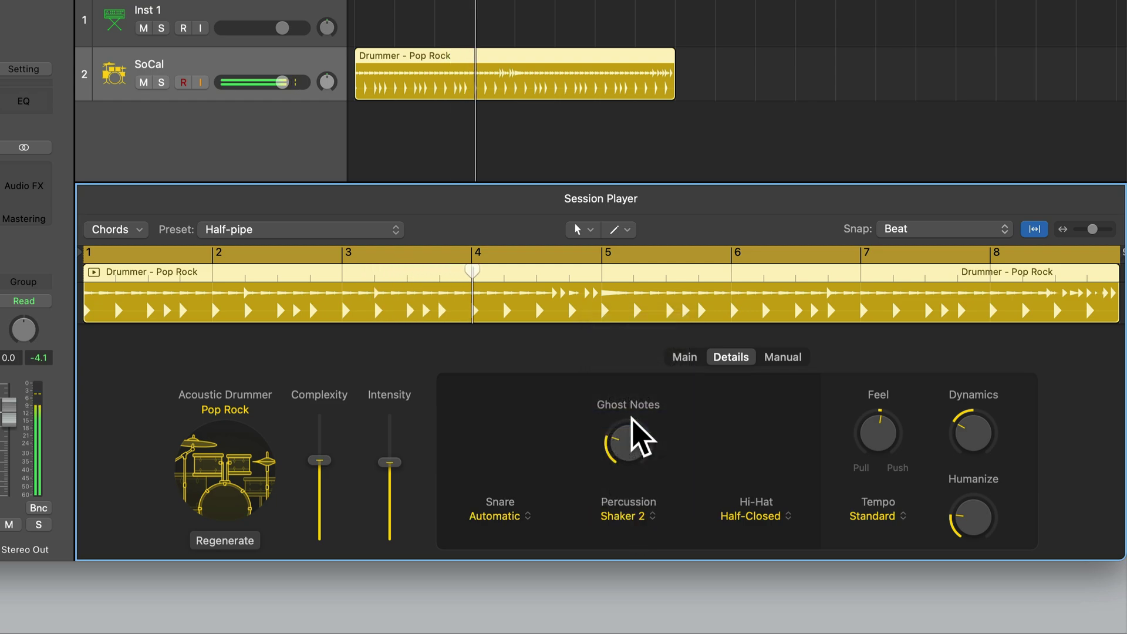
- Audition the Percussion option Claps 2, switch Percussion to Off and stop playback
left_click(624, 516)
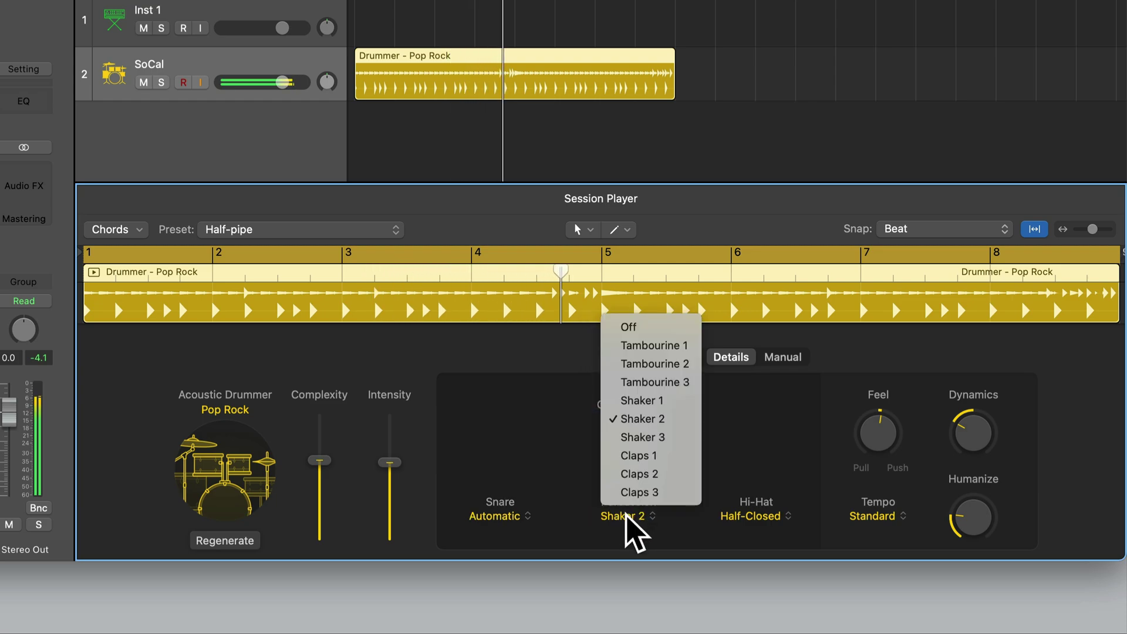
left_click(634, 474)
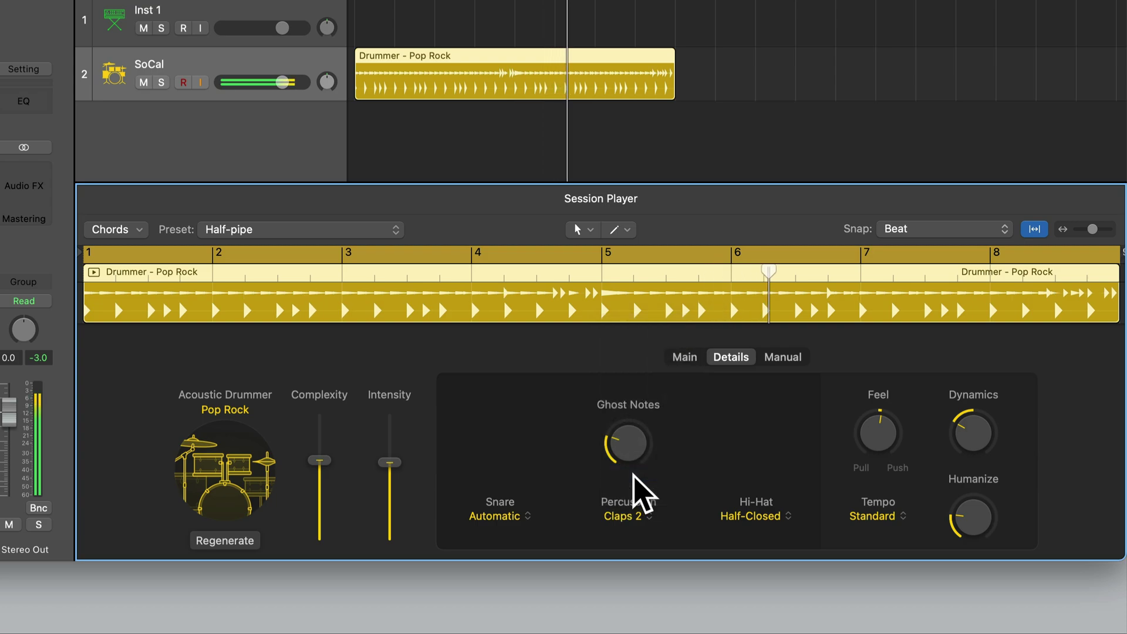
left_click(627, 516)
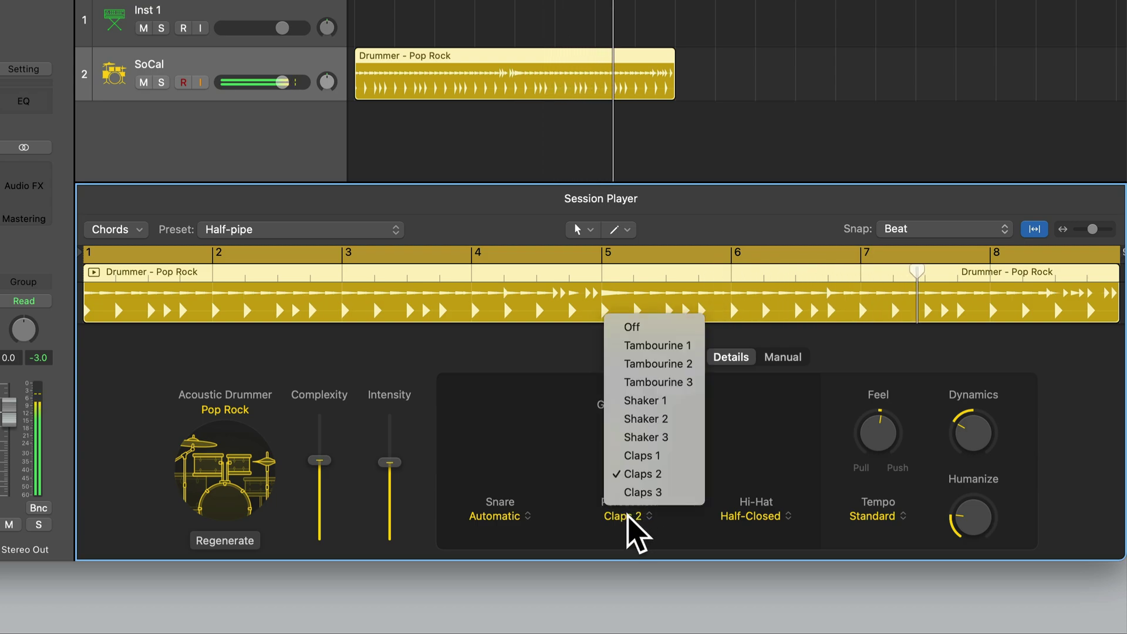
left_click(652, 327)
key("space")
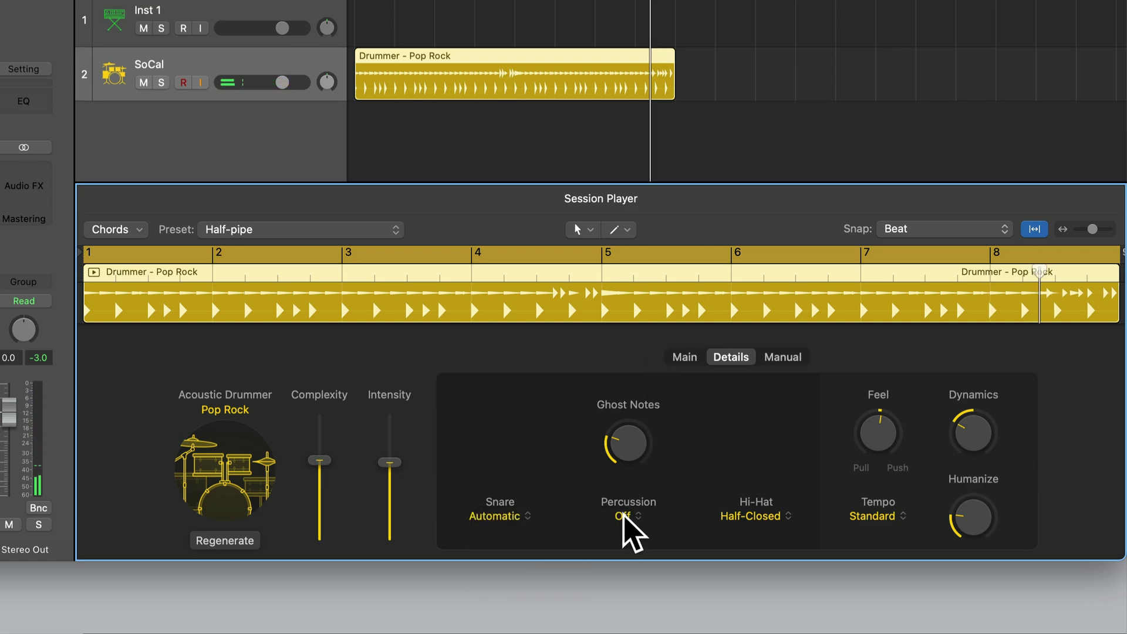
- Try the Hi-Hat settings Closed and Open, playing back the region with each
left_click(768, 520)
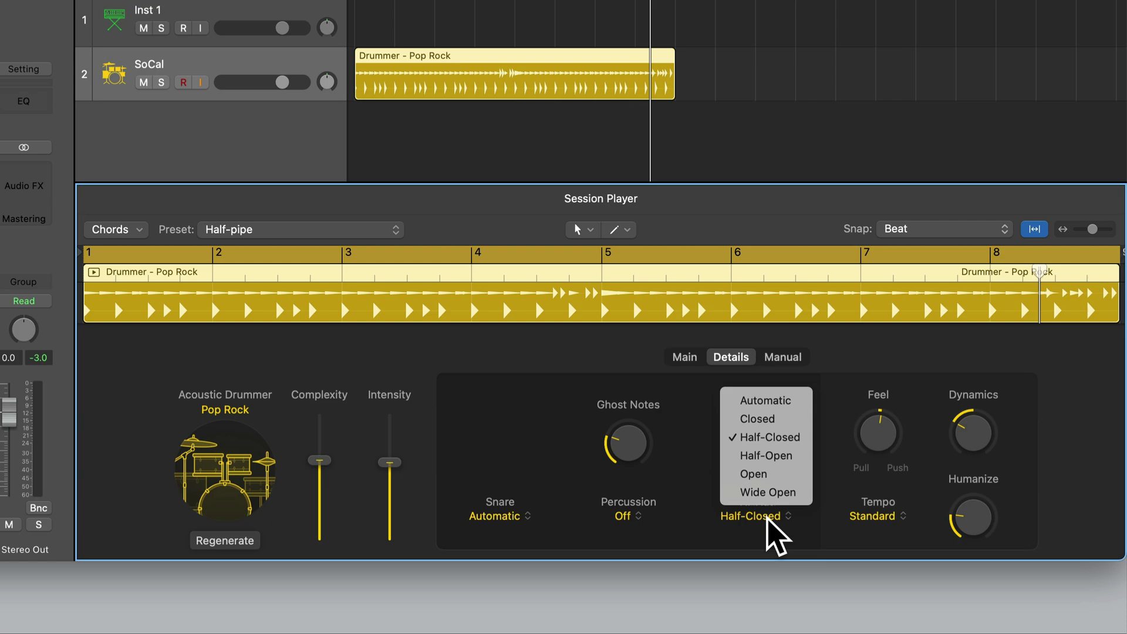
left_click(786, 419)
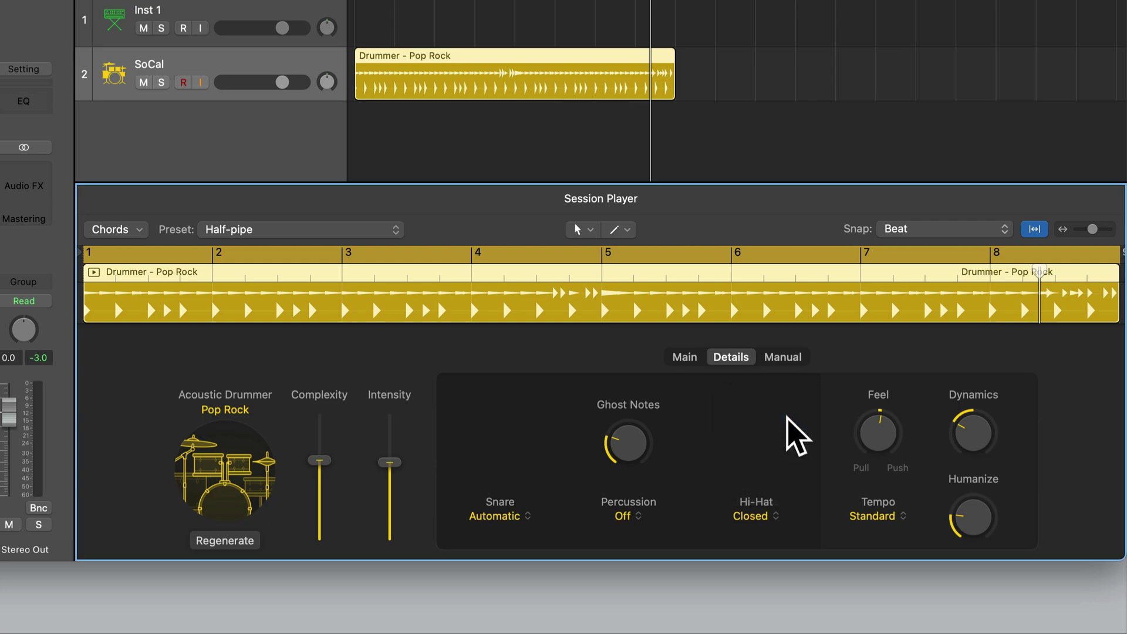
key("space")
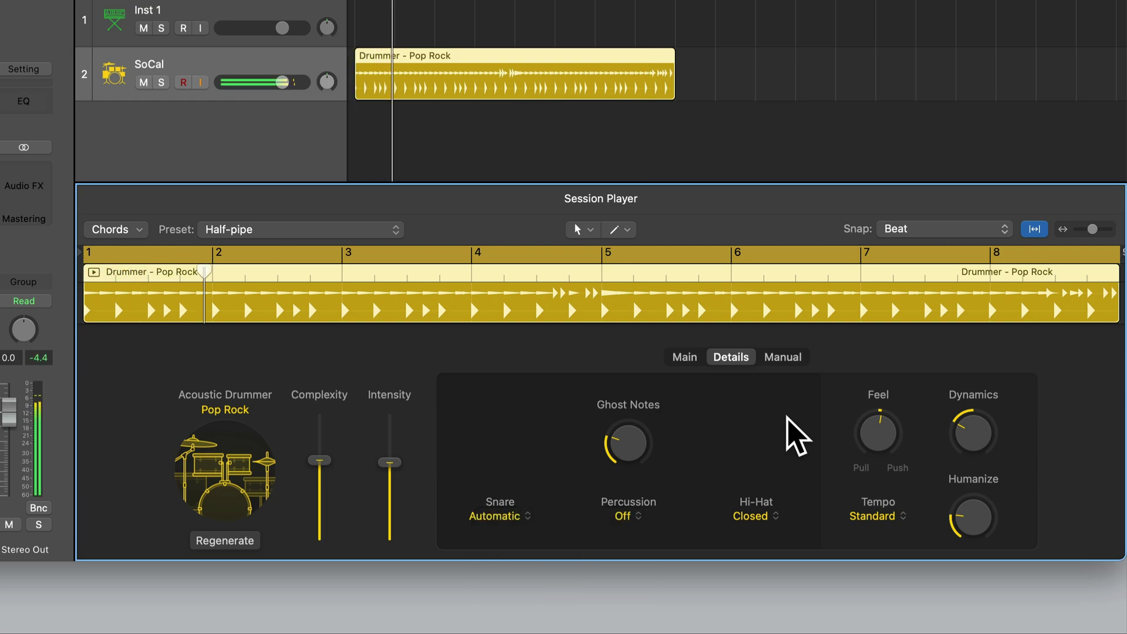
key("space")
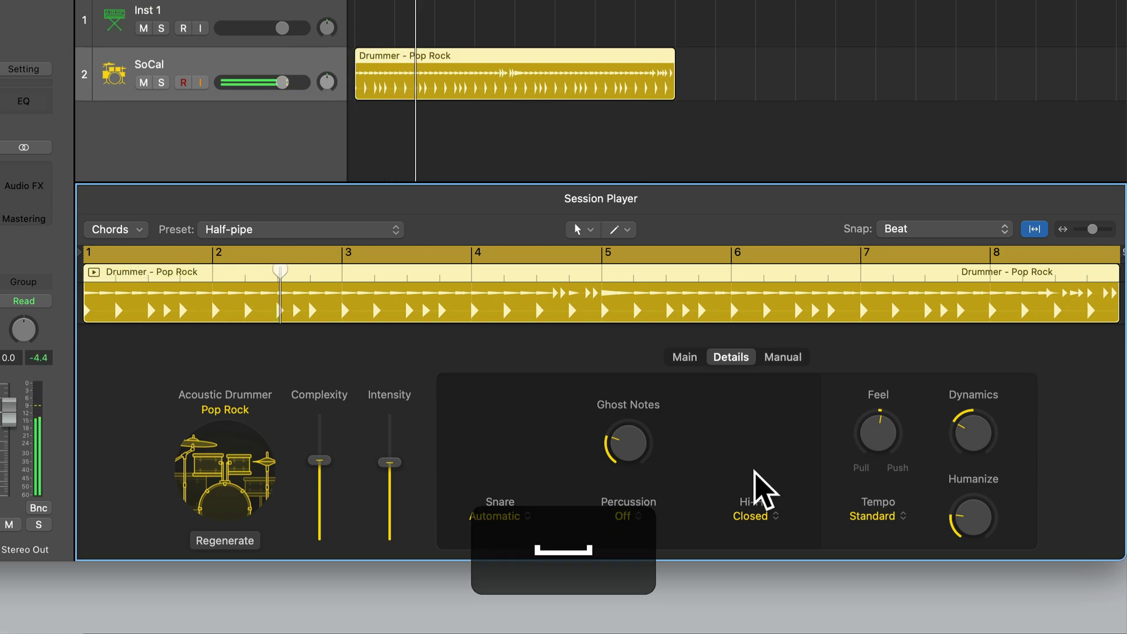
left_click(757, 516)
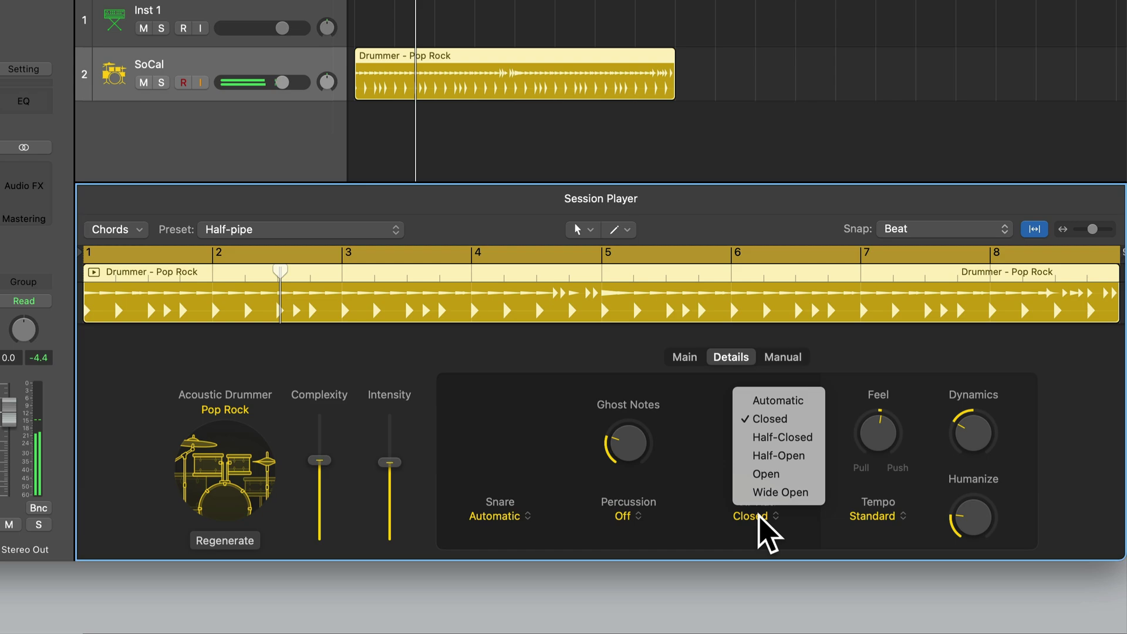
left_click(777, 474)
key("space")
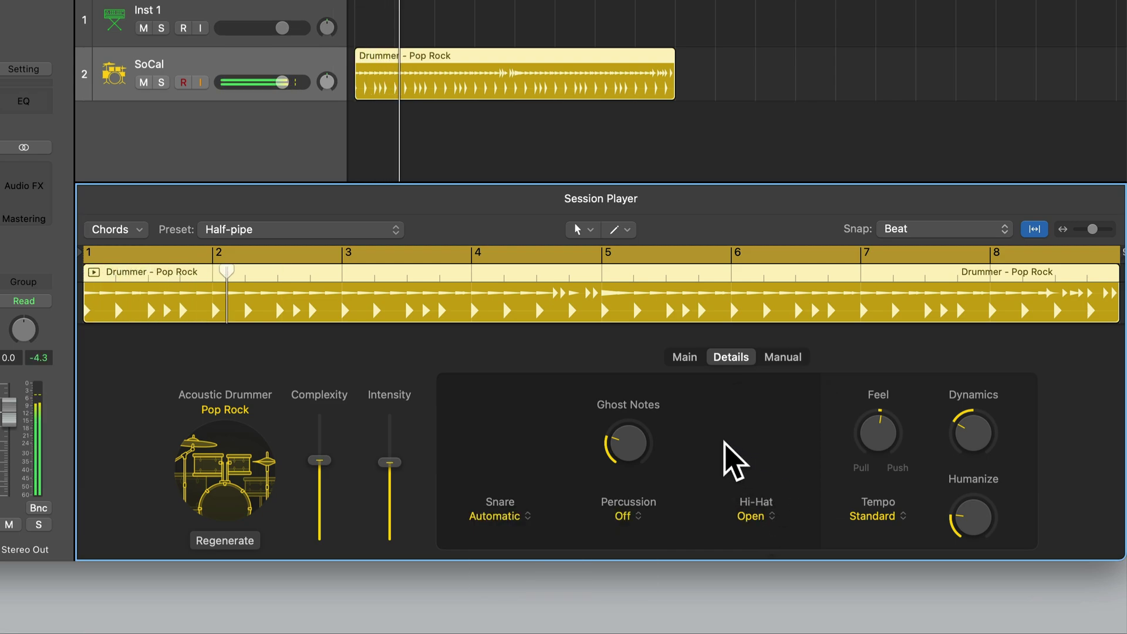
key("space")
- Audition the Hi-Hat settings Half-Closed and Half-Open during playback, and stop the playback
left_click(756, 515)
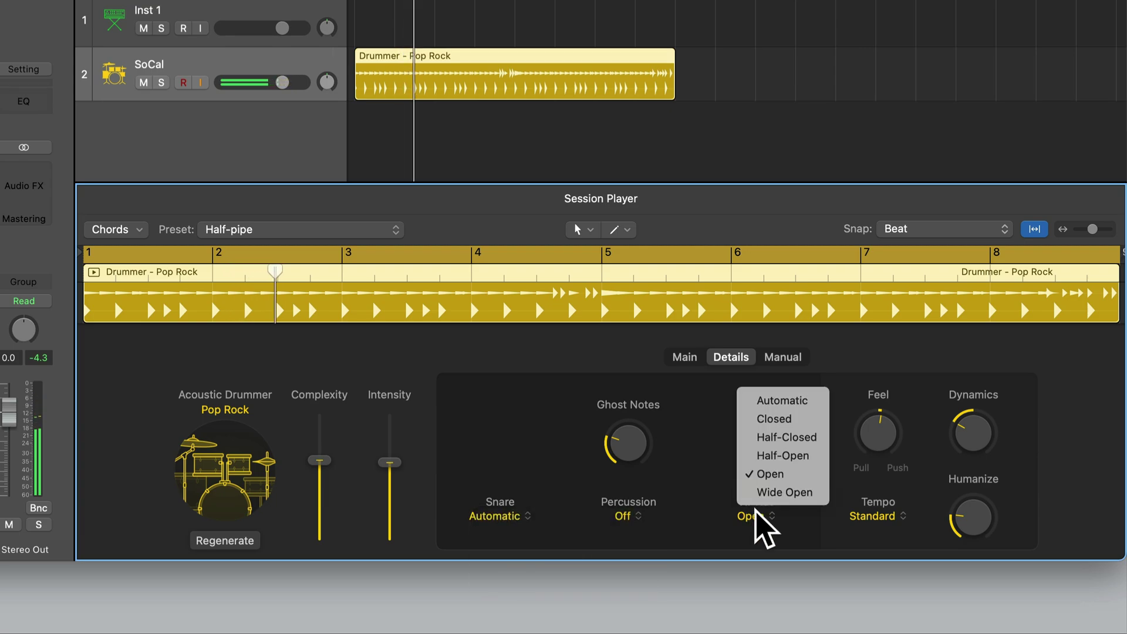
left_click(804, 438)
key("space")
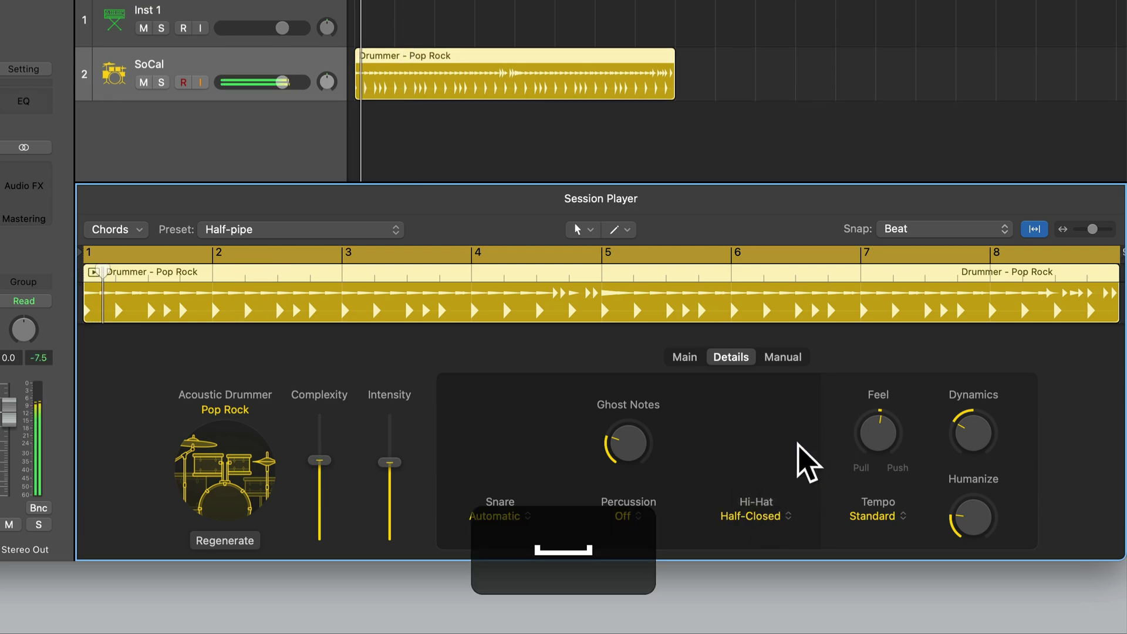
left_click(762, 516)
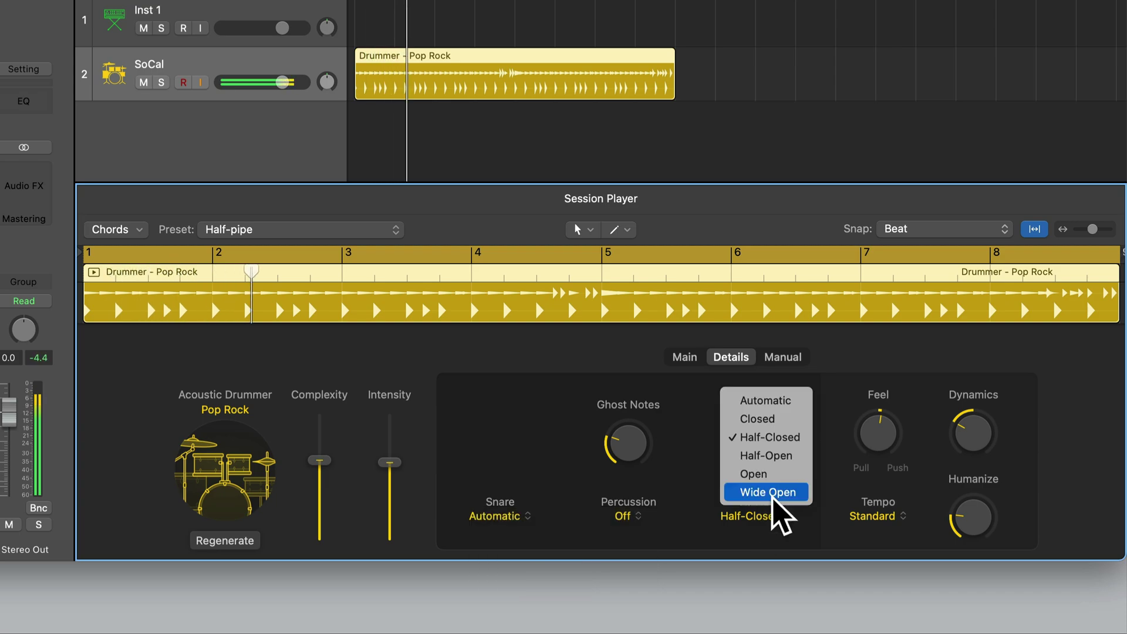
left_click(783, 458)
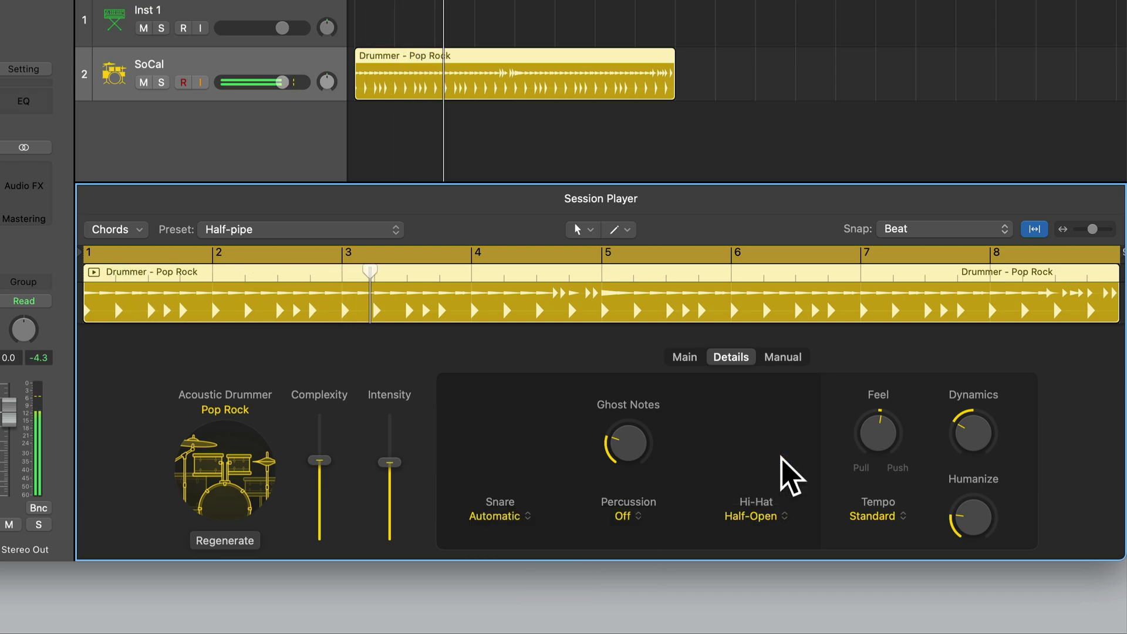
key("space")
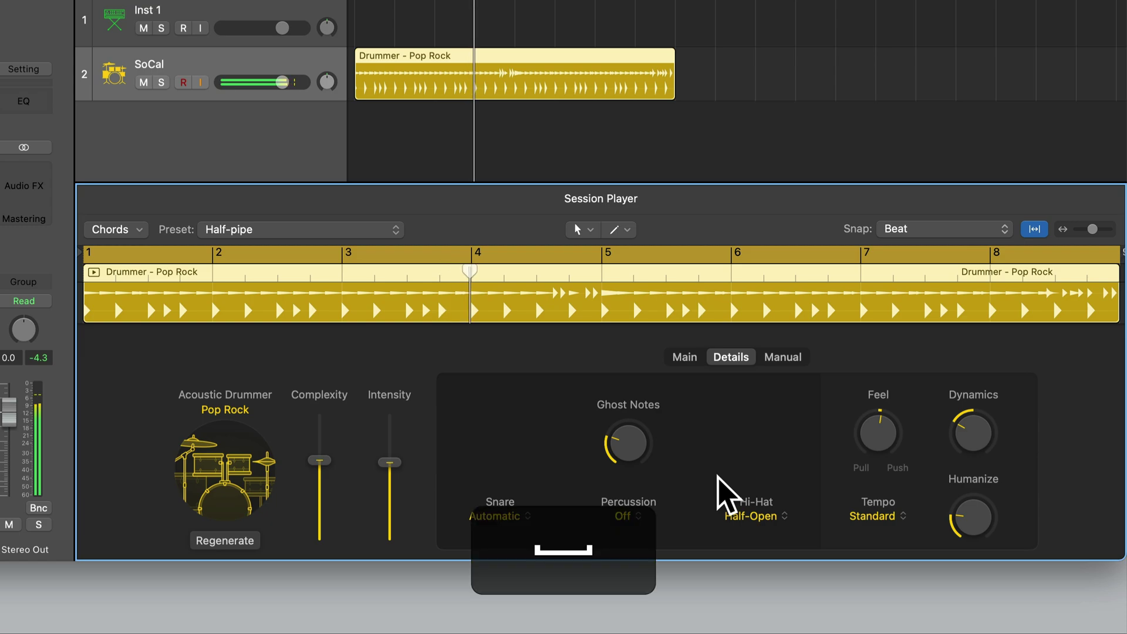
- Set the Hi-Hat to Wide Open, play back the region, and close the option list without changing it
left_click(757, 514)
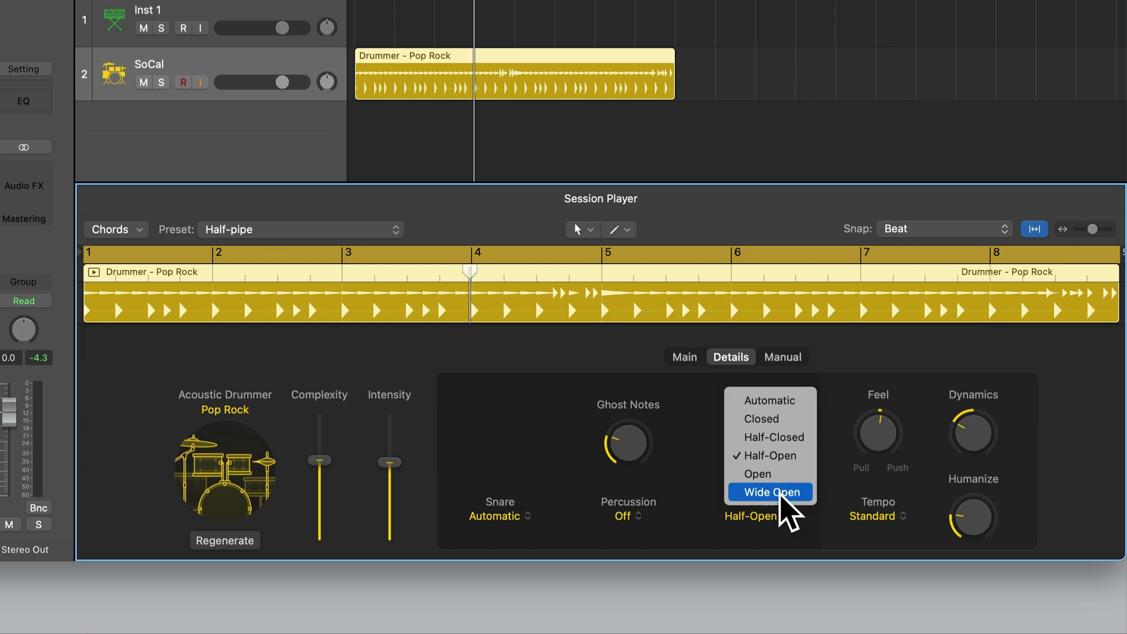
left_click(781, 493)
key("space")
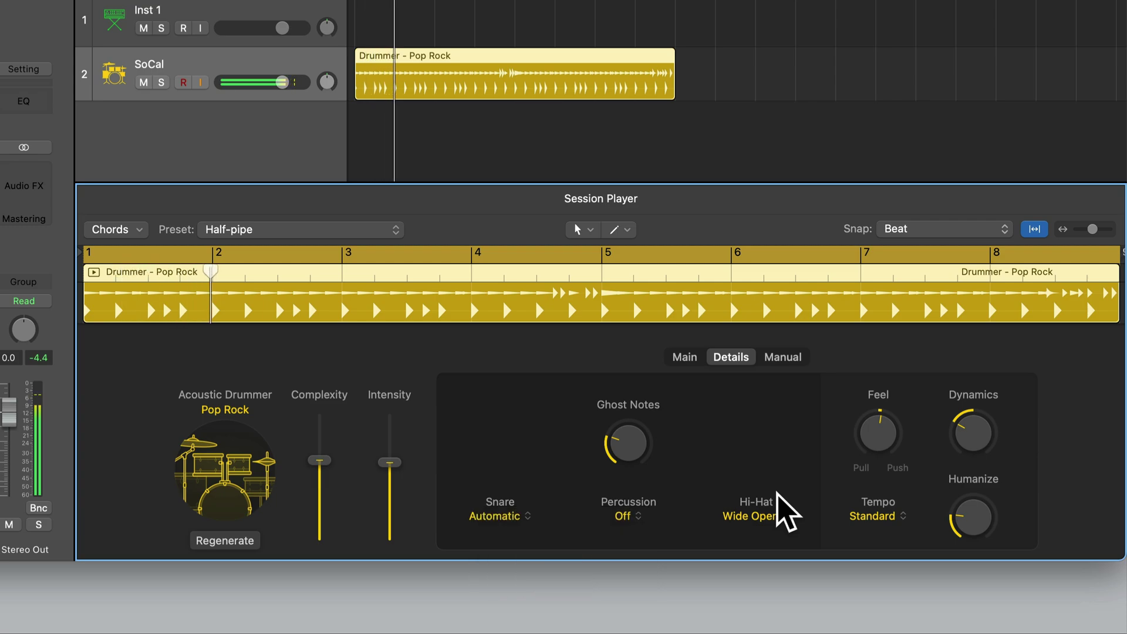
key("space")
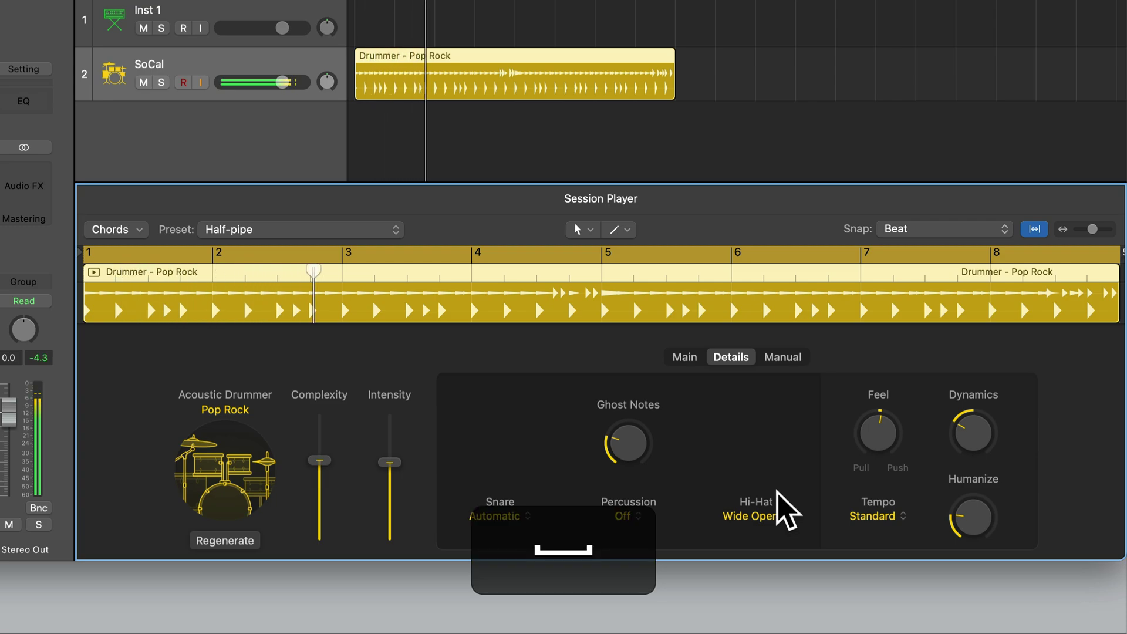
left_click(781, 512)
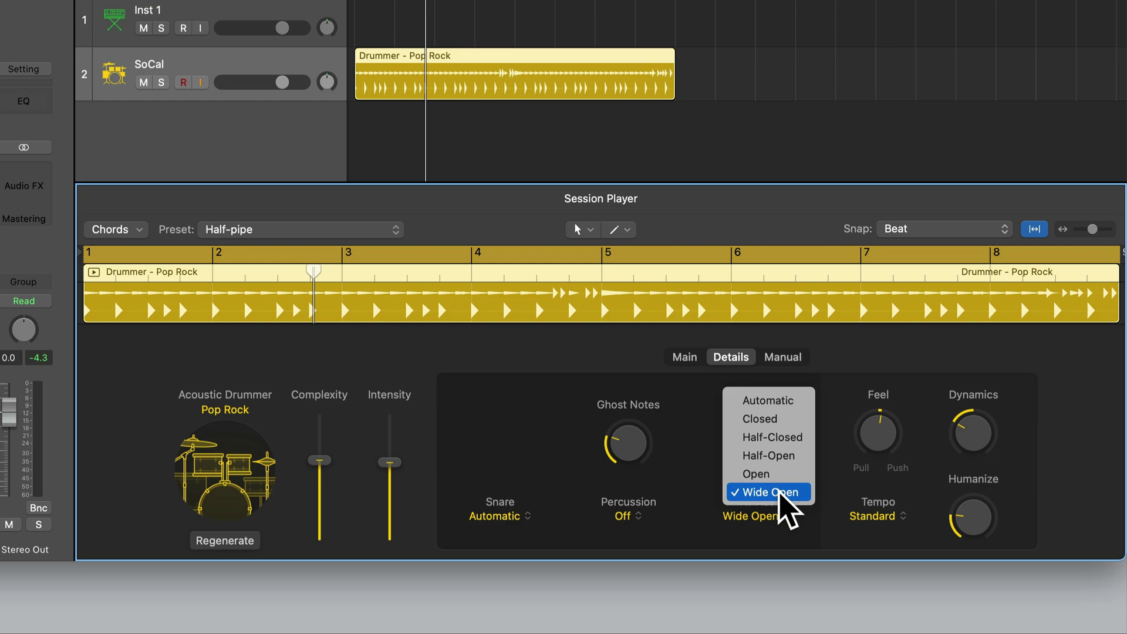
left_click(838, 412)
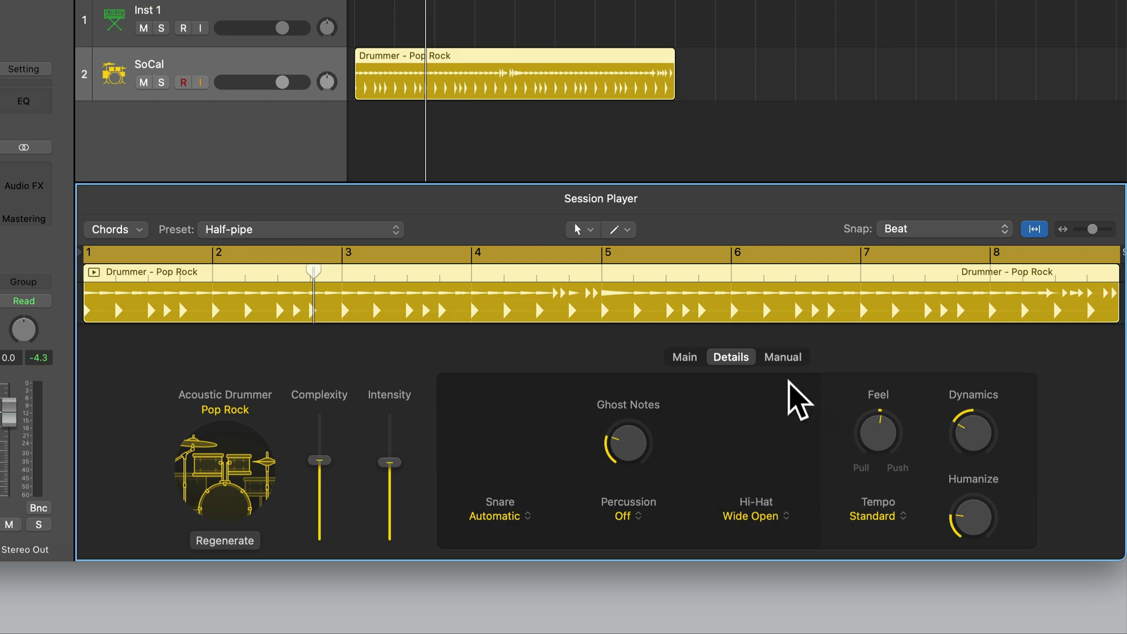
- Switch the played kit piece to cymbals, set the Cymbals detail option to Ride and play back the region
left_click(684, 357)
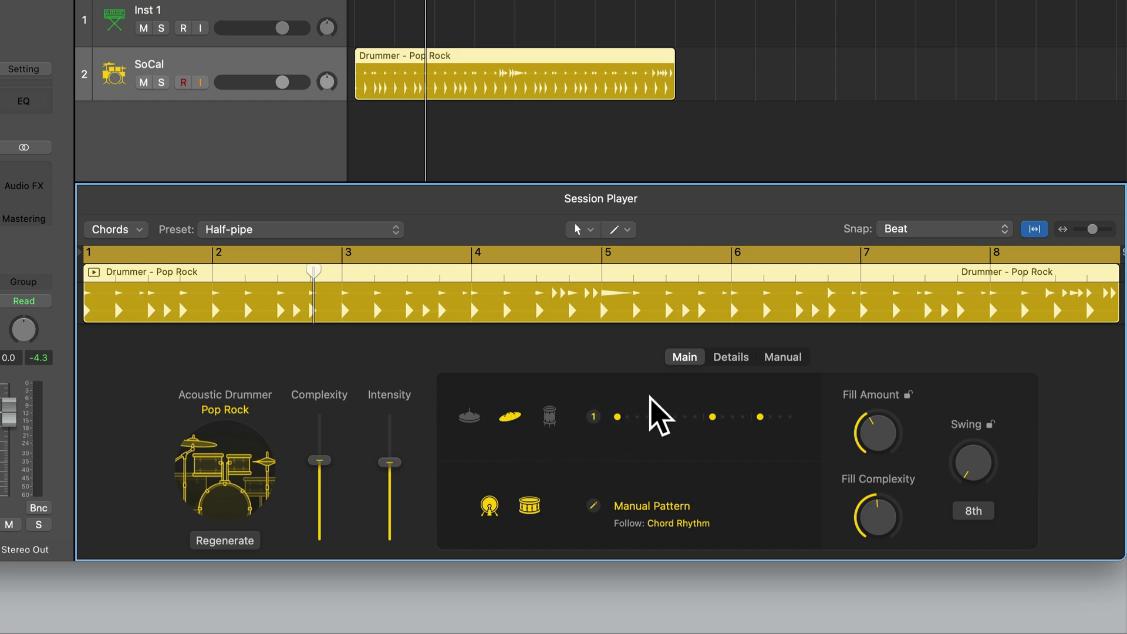
left_click(730, 359)
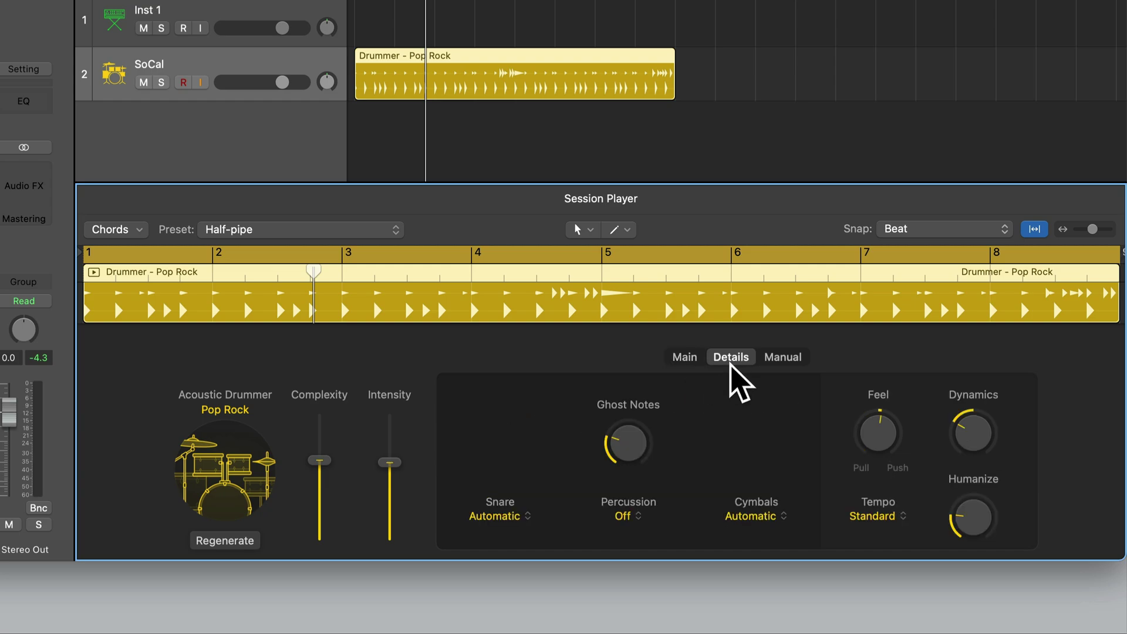
left_click(758, 517)
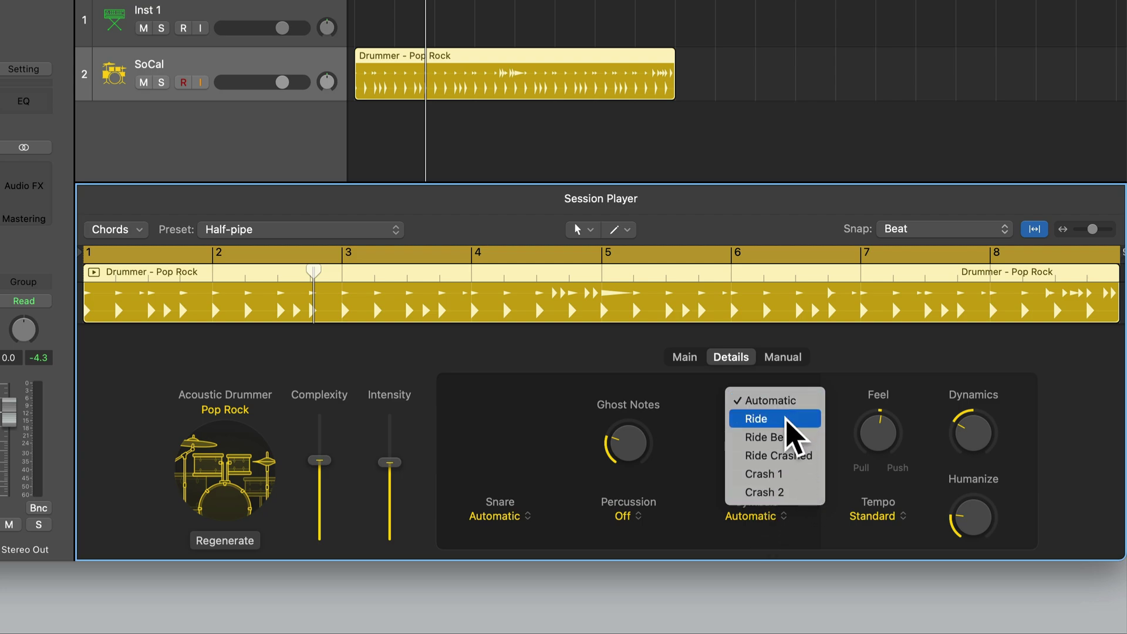
left_click(786, 420)
key("space")
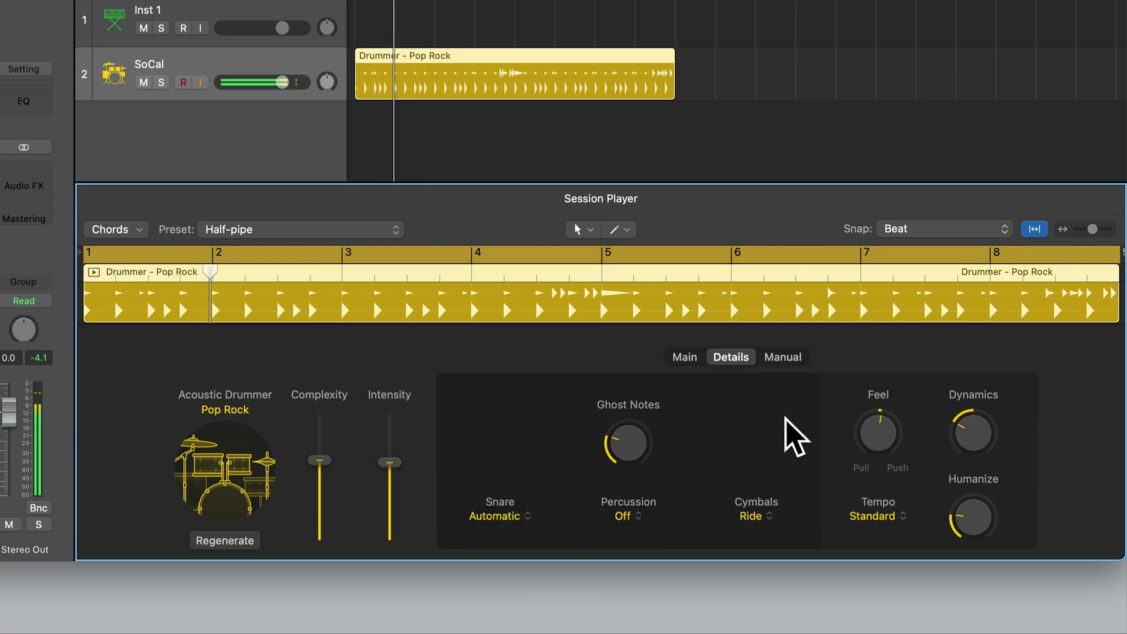
key("space")
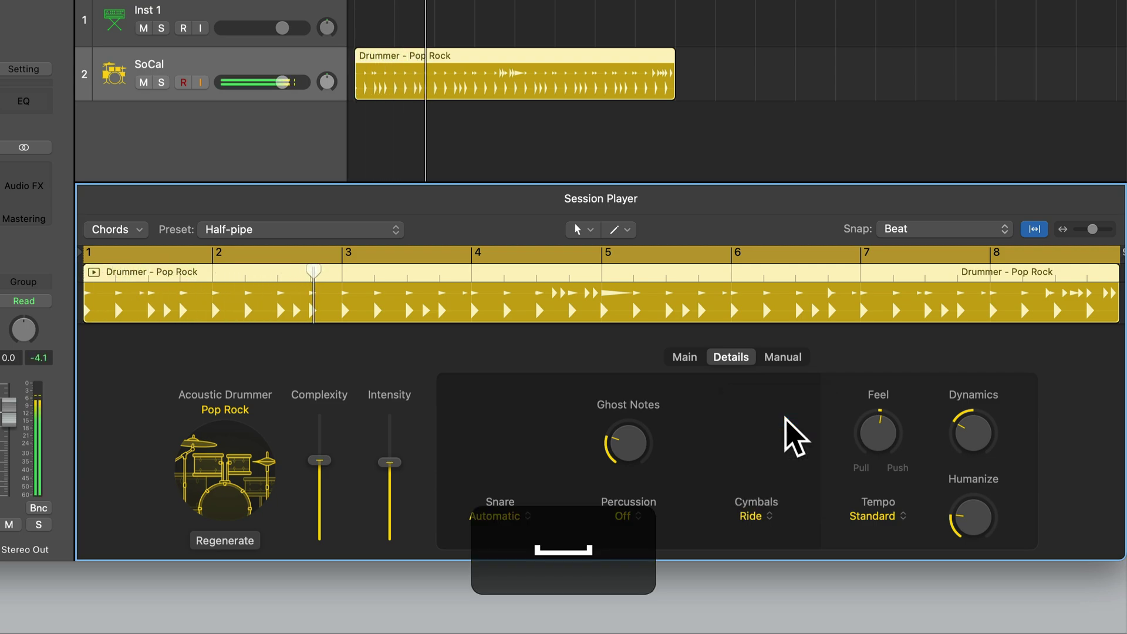
- Set the Cymbals detail option to Ride Bell, then play back the region and stop it
left_click(761, 515)
left_click(782, 437)
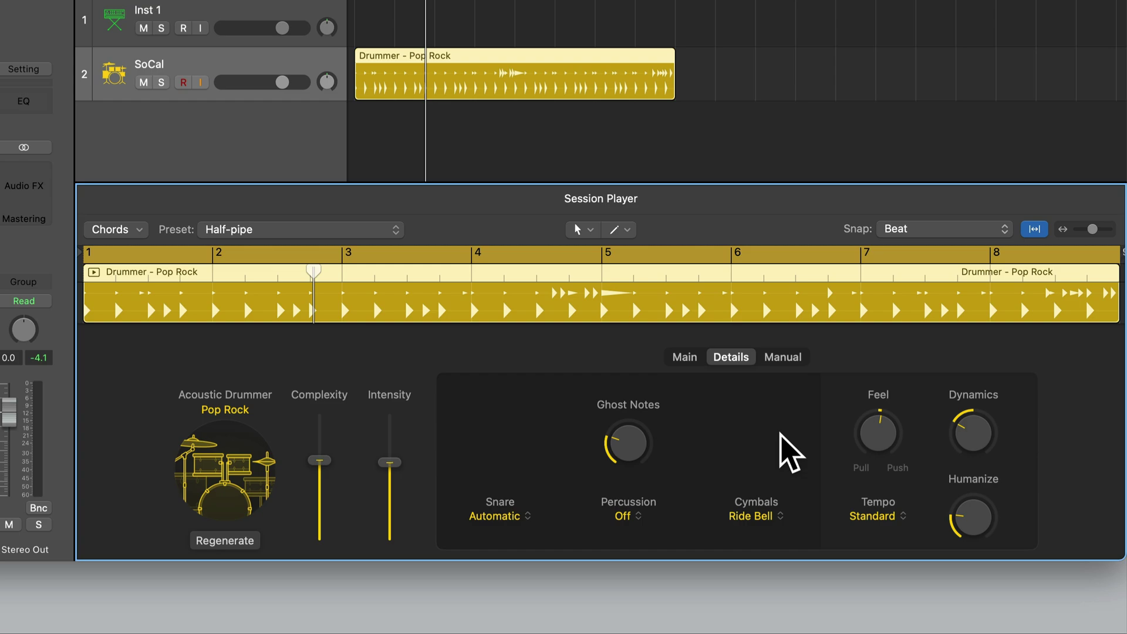
key("space")
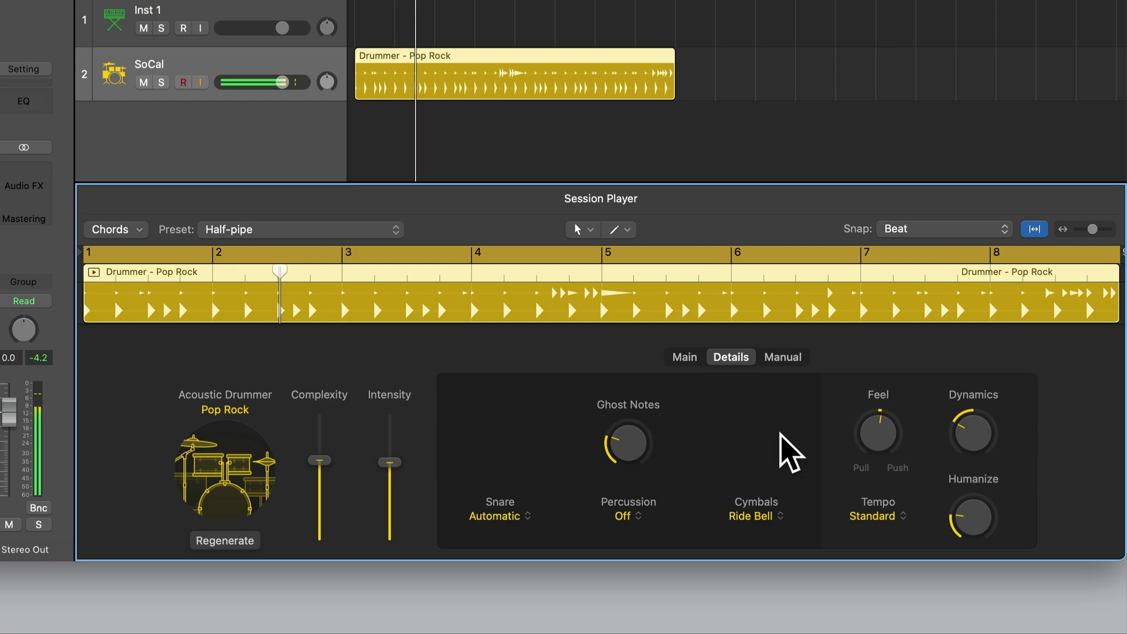
key("space")
- Try the Ride Crashed setting for Cymbals, playing back the region and stopping it
left_click(764, 516)
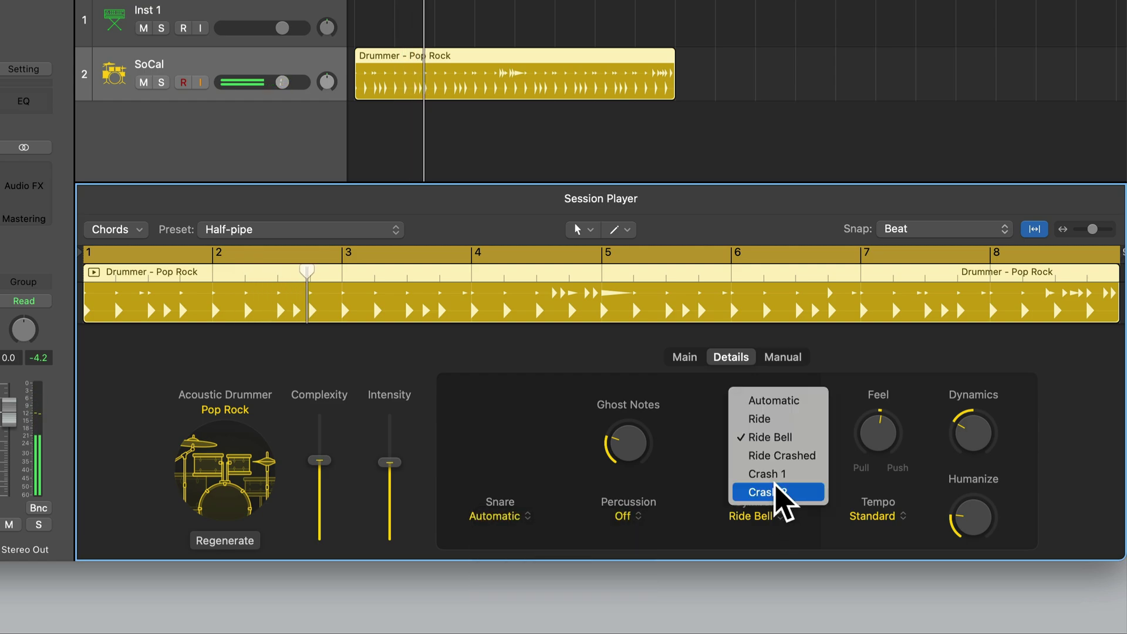
left_click(788, 456)
key("space")
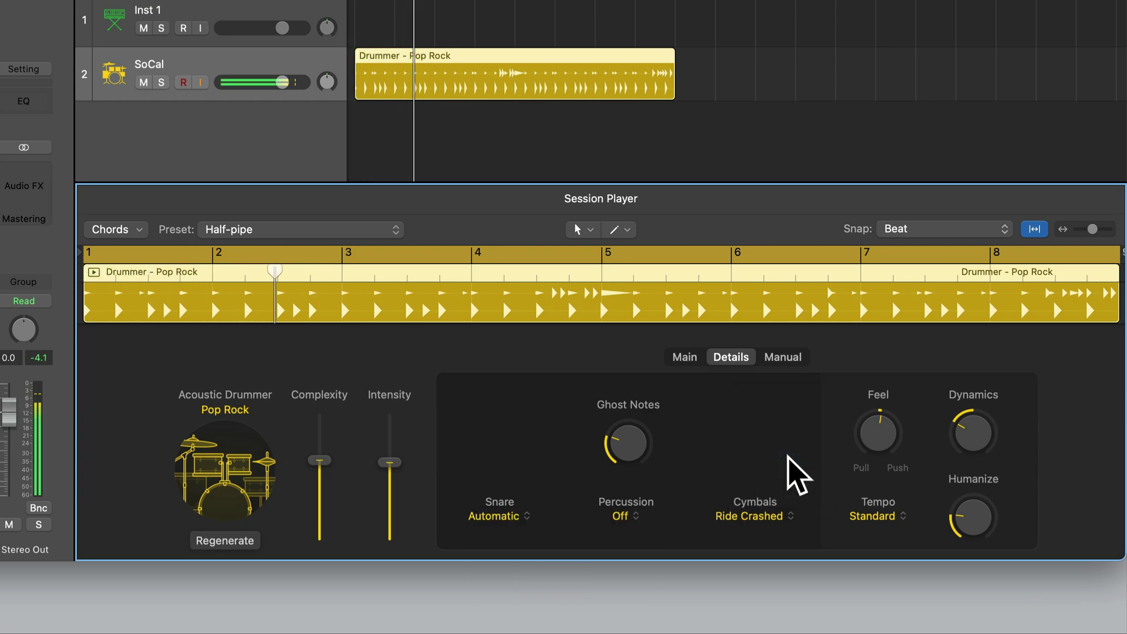
key("space")
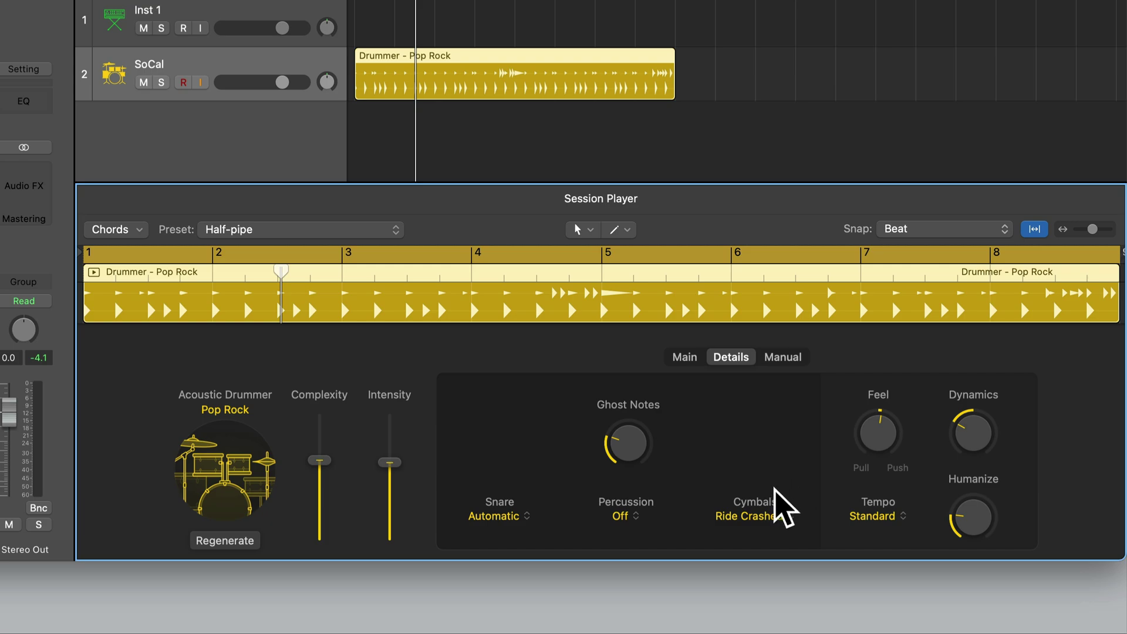
- Audition the Cymbals settings Crash 1 and Crash 2 while the region plays, leaving Crash 2 selected
left_click(764, 516)
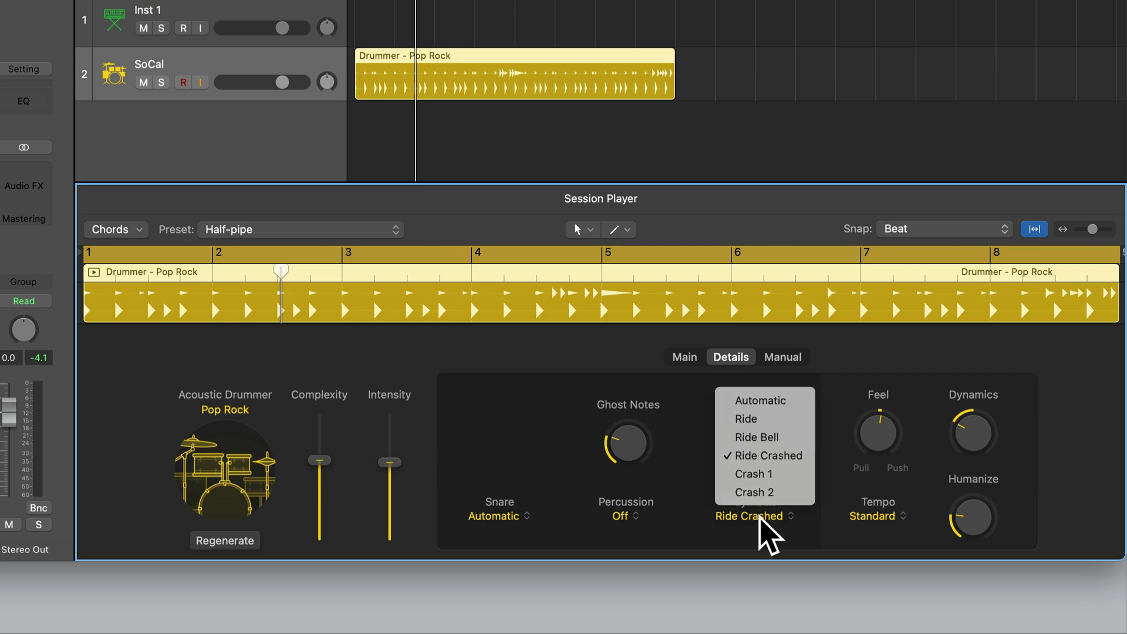
left_click(788, 476)
key("space")
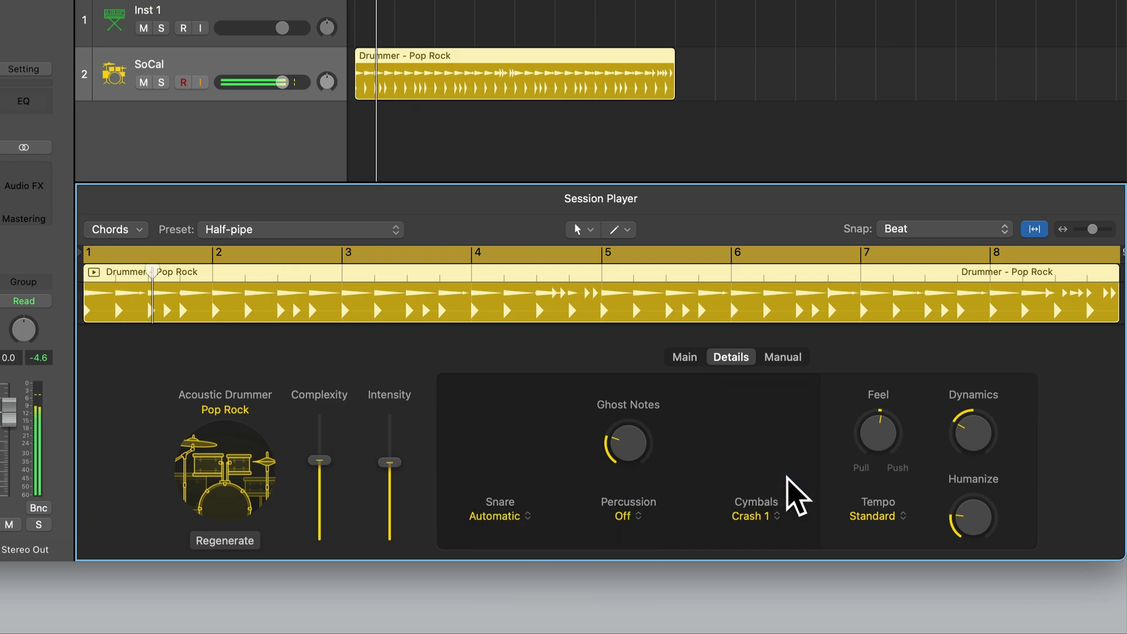
left_click(763, 518)
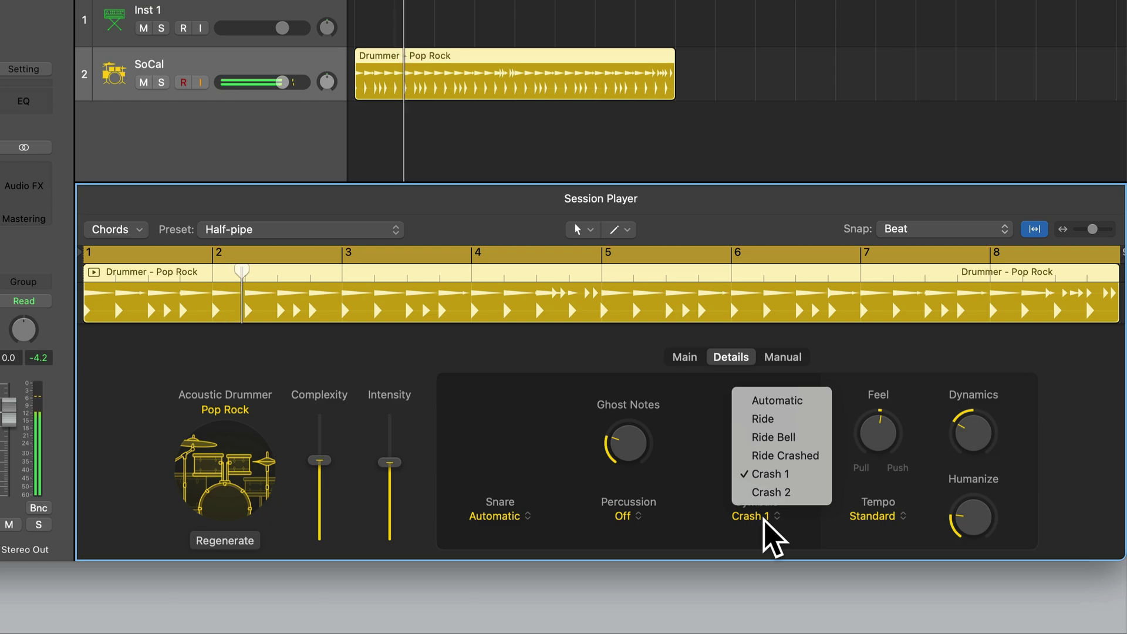
left_click(788, 493)
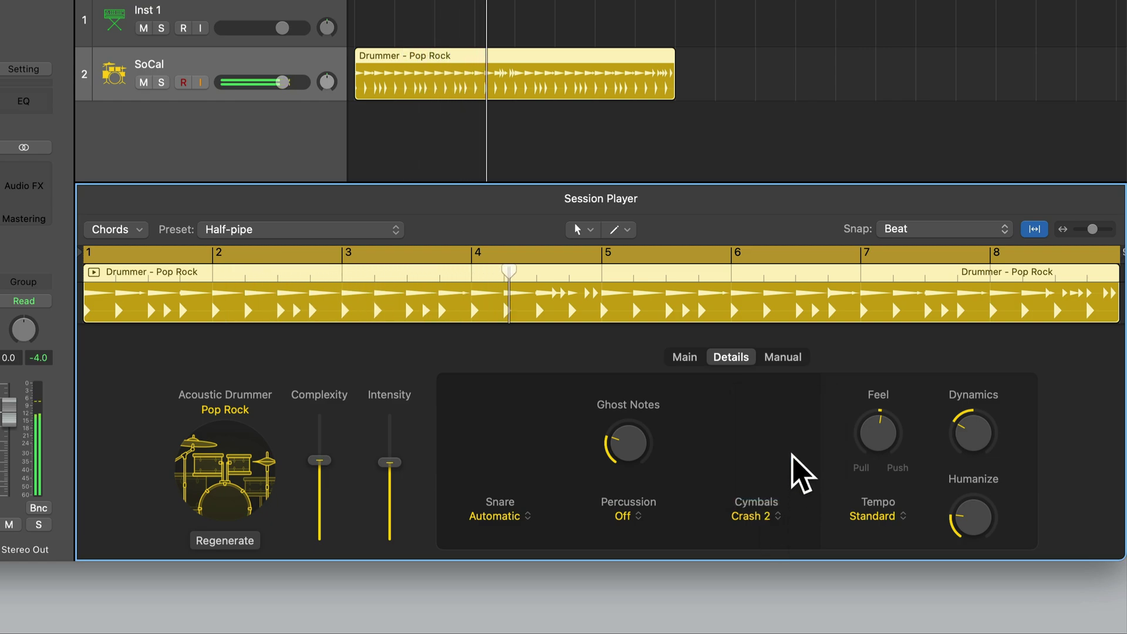
- Switch the played kit piece from cymbals to toms, set the Toms detail option to Tom Low and play back the region
left_click(690, 359)
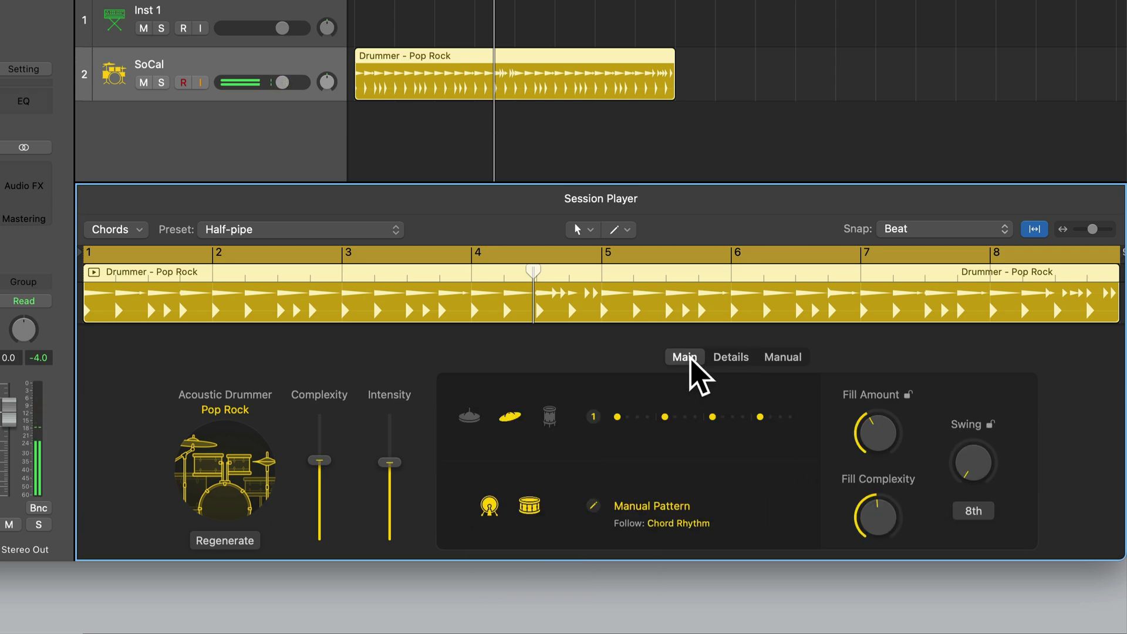
left_click(733, 358)
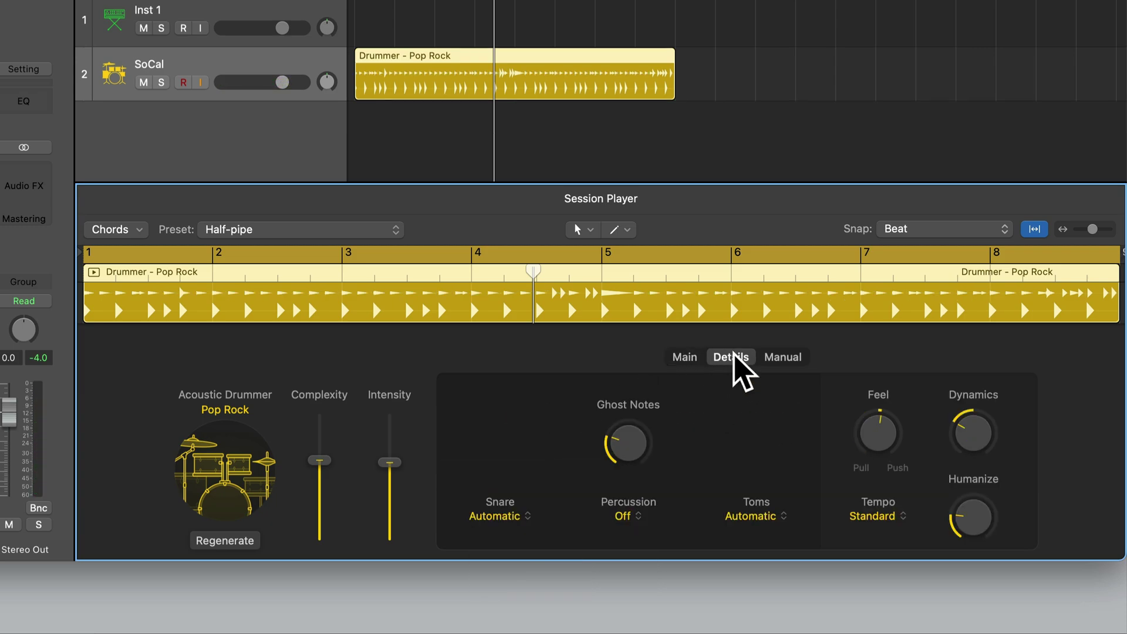
left_click(778, 515)
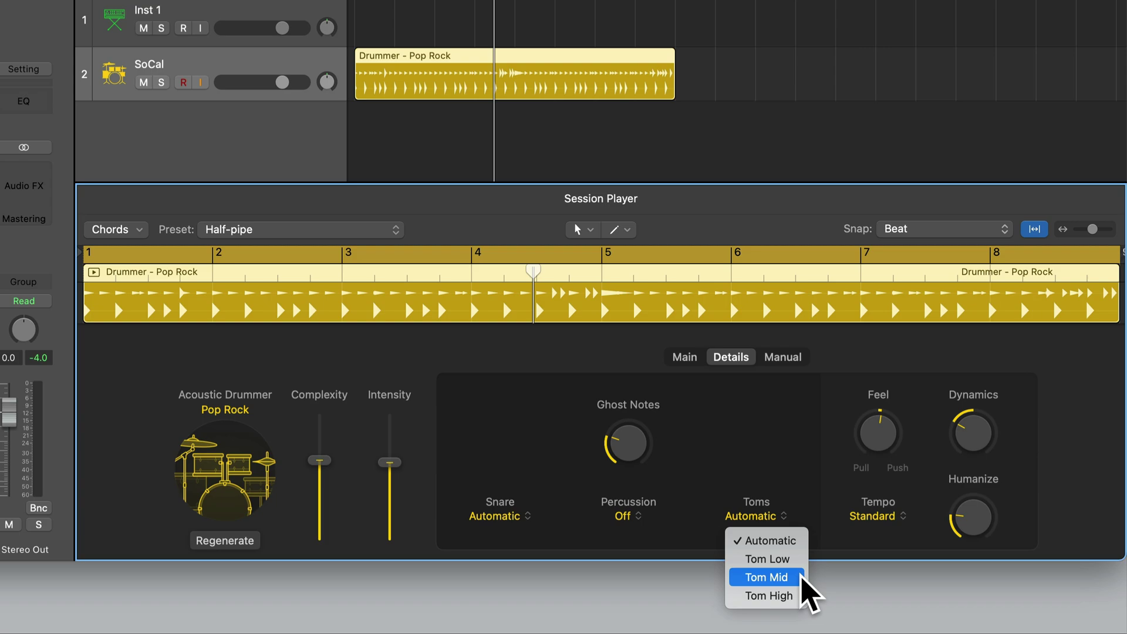
left_click(768, 559)
key("space")
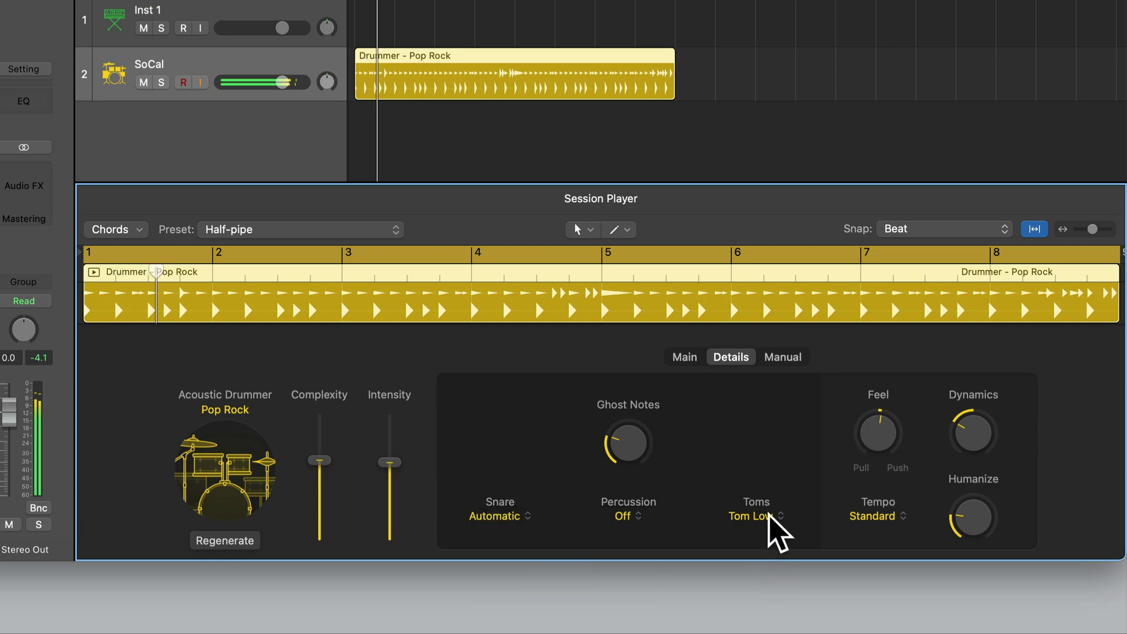
- Audition the Toms settings Tom Mid and Tom High during playback, leaving Tom High selected, and stop the playback
left_click(768, 515)
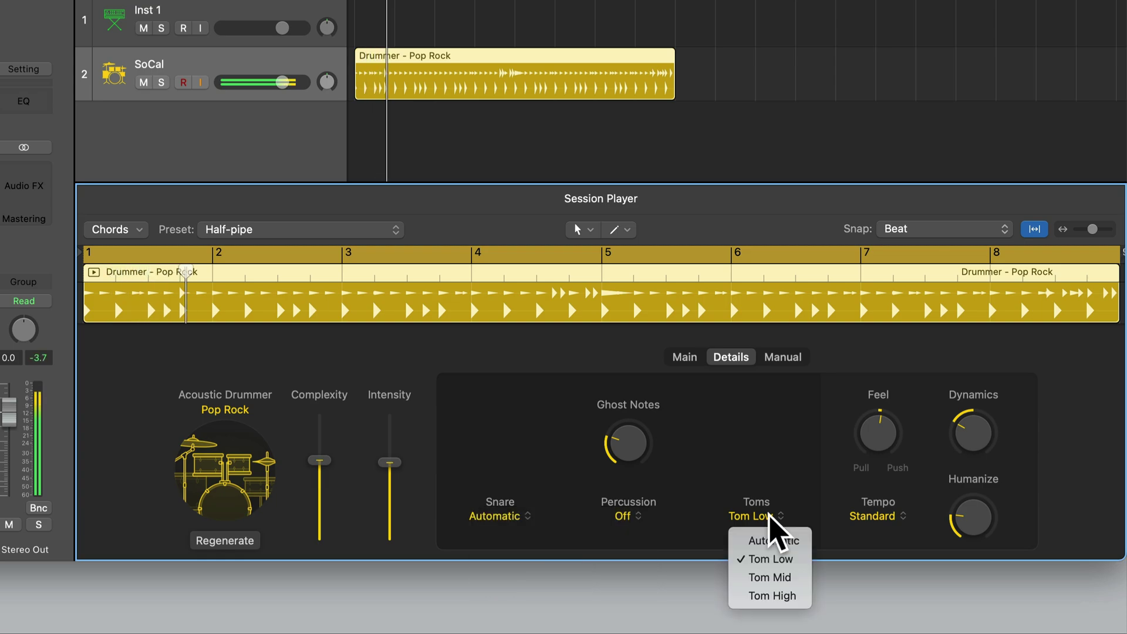
left_click(782, 577)
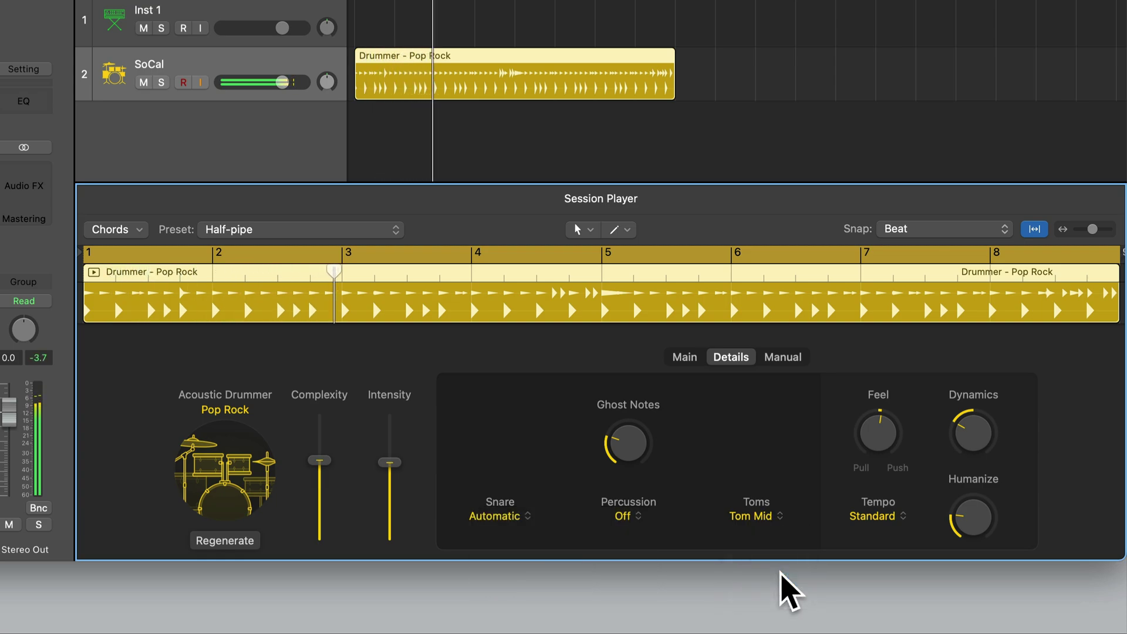
left_click(762, 516)
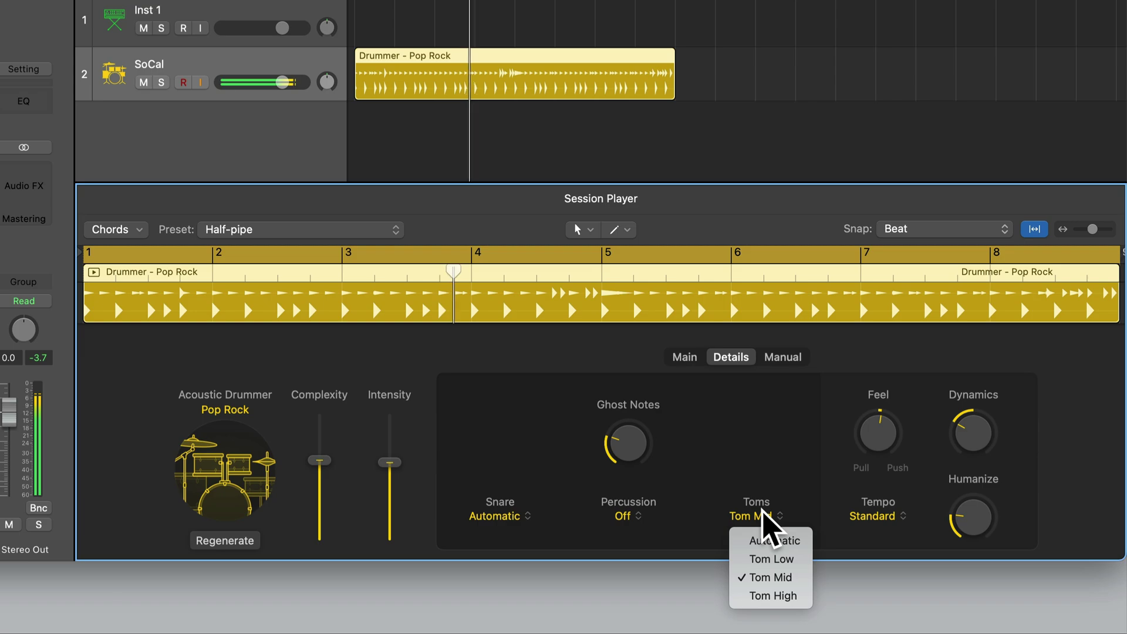
left_click(785, 596)
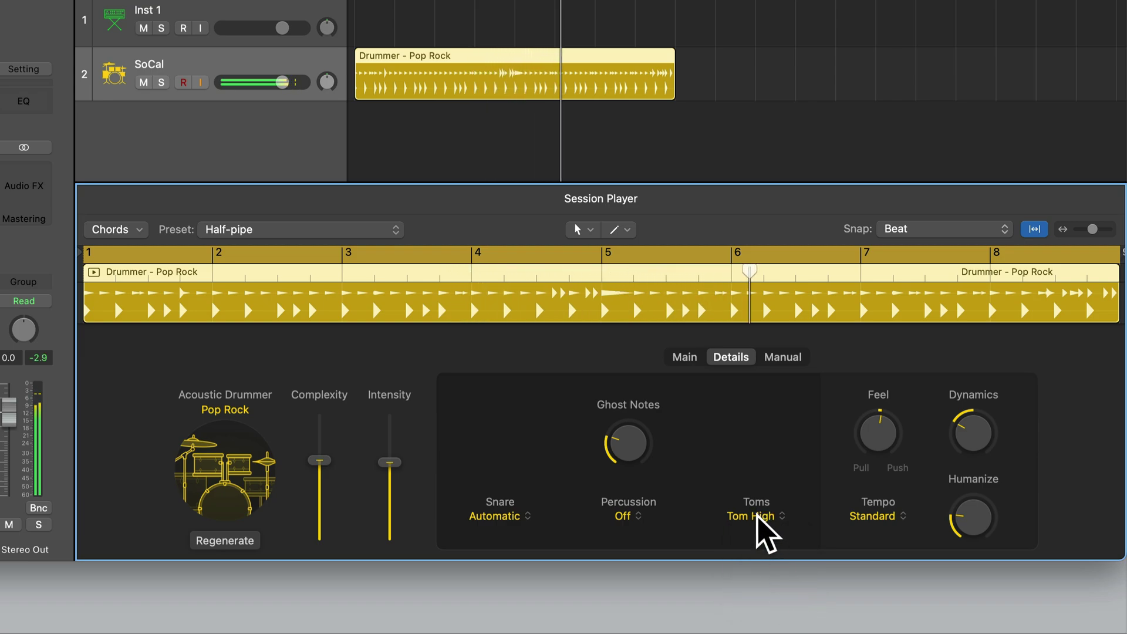
key("space")
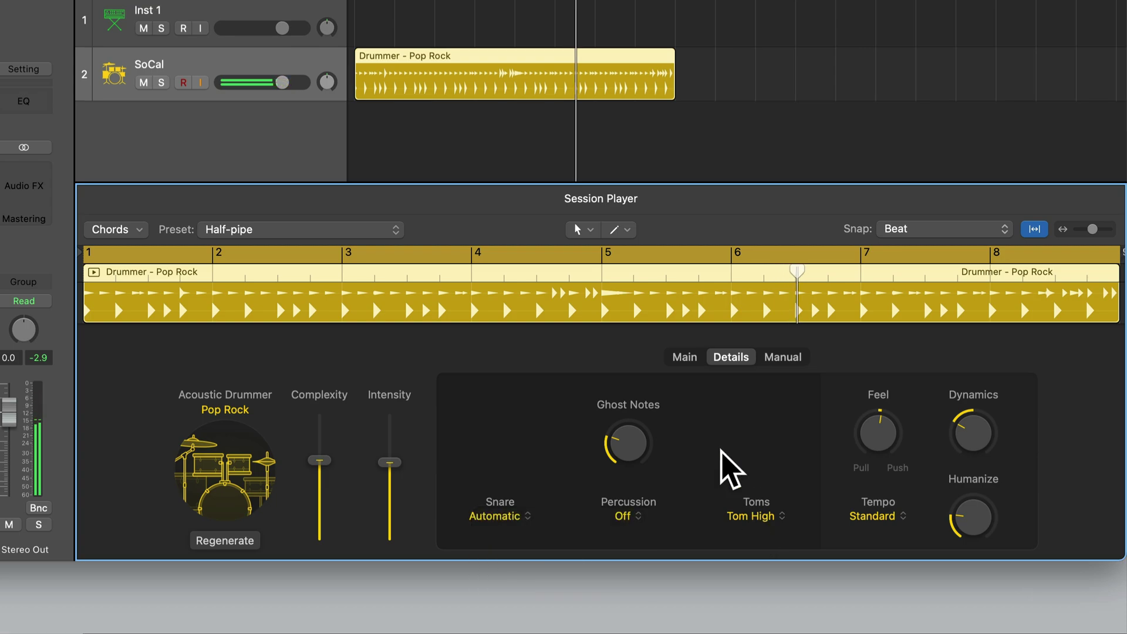